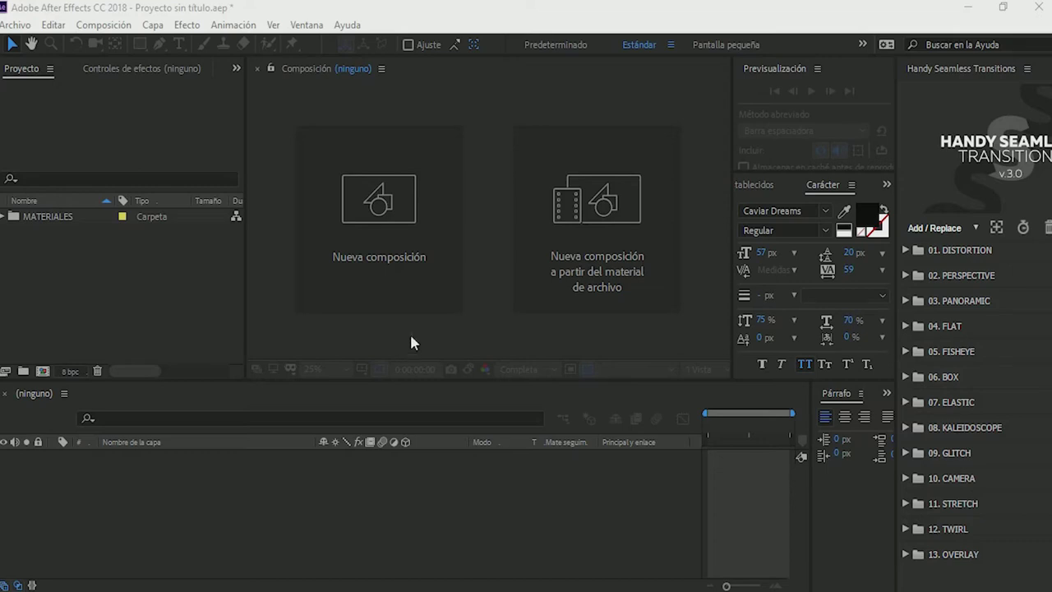
Step: Create the 1920×1080, 30 fps composition named BANNER, then briefly expand and collapse the MATERIALES folder
left_click(380, 207)
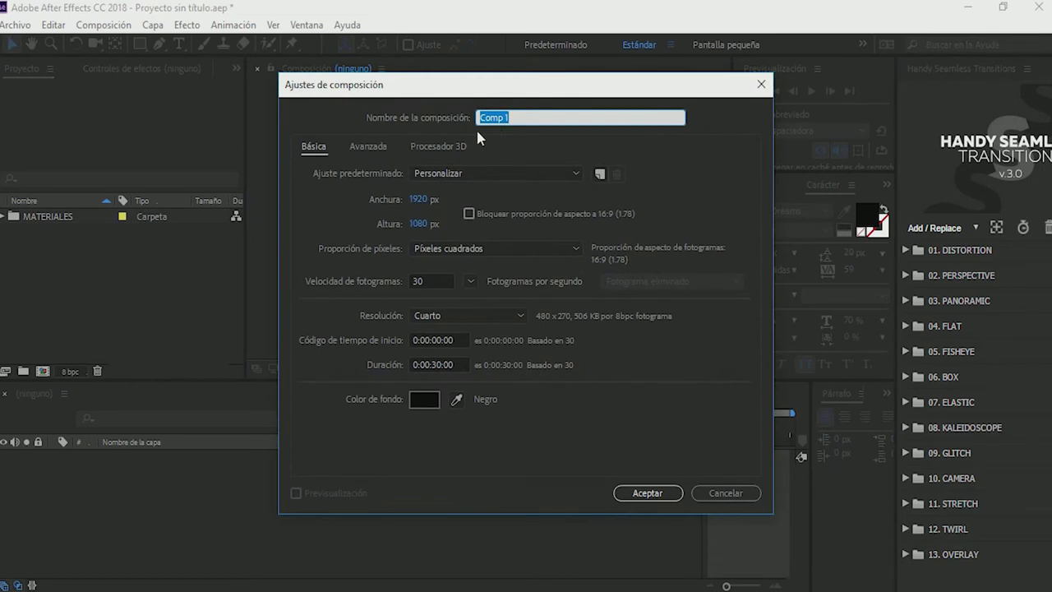
type("BA")
type("NNER")
left_click(646, 497)
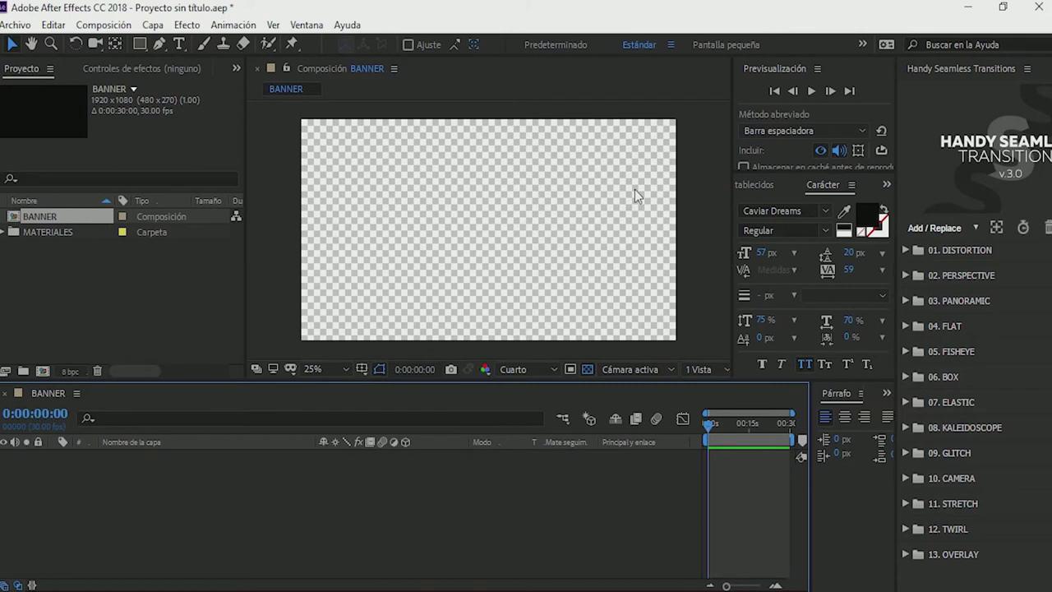
left_click(4, 234)
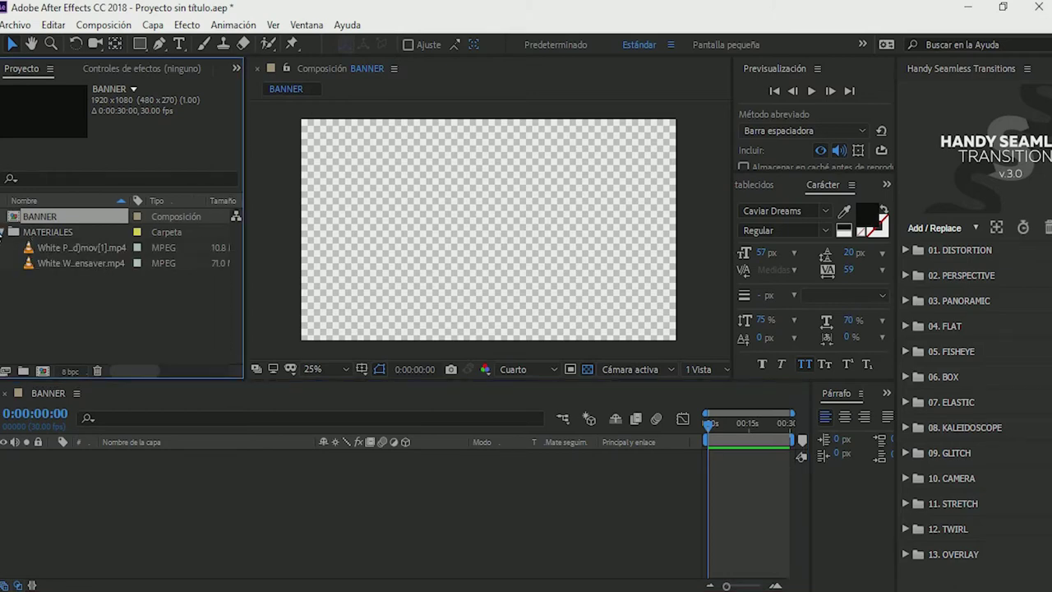
left_click(4, 233)
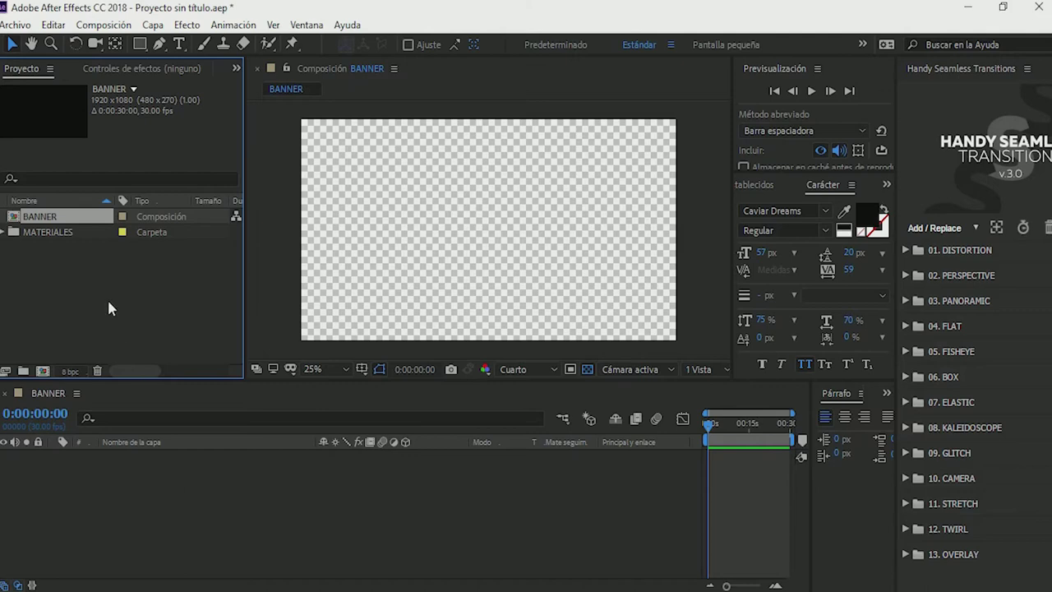
Step: Add a new shape layer and draw a wide rectangle strip across the lower comp
right_click(206, 486)
mouse_move(289, 308)
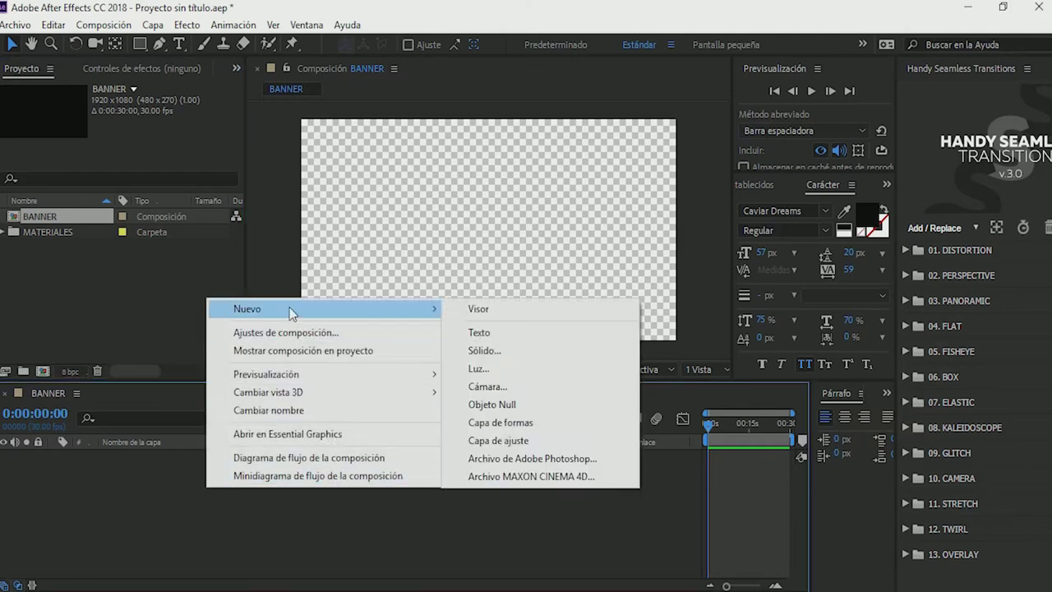
right_click(171, 486)
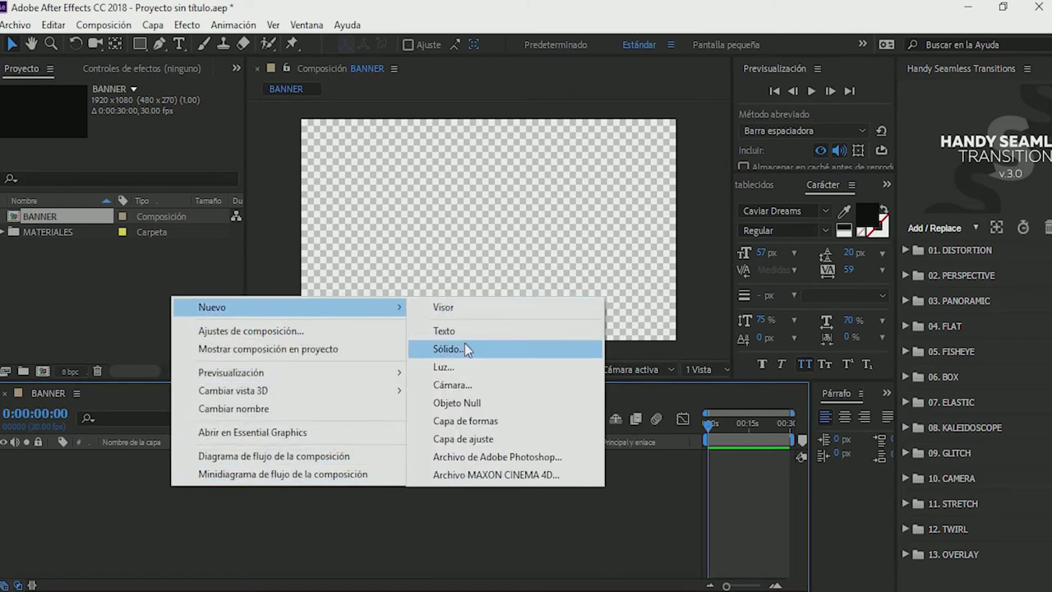
left_click(516, 421)
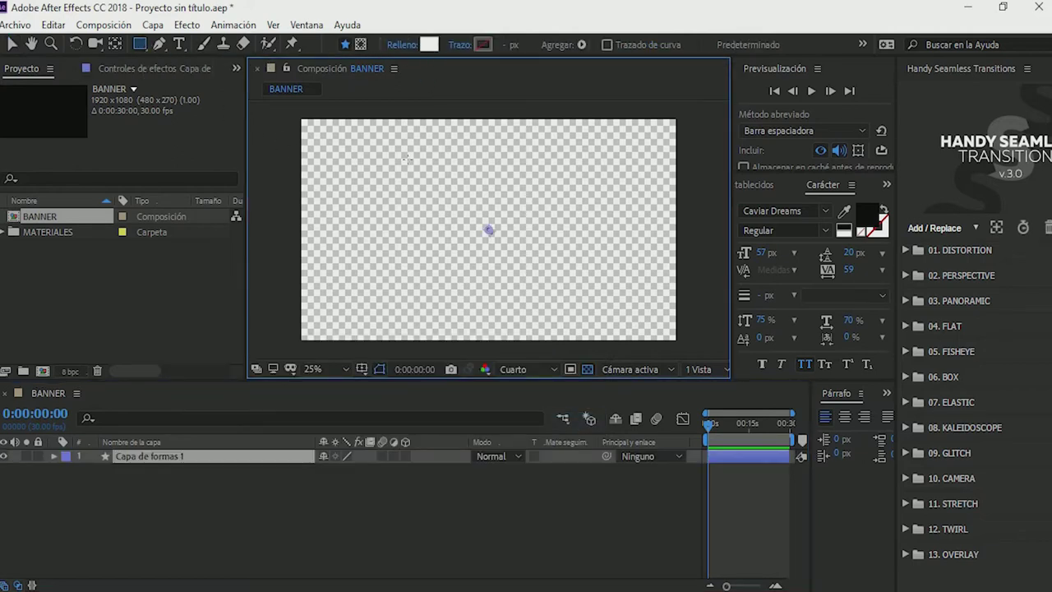
mouse_move(263, 285)
left_mouse_down()
mouse_move(719, 327)
mouse_move(728, 319)
left_mouse_up()
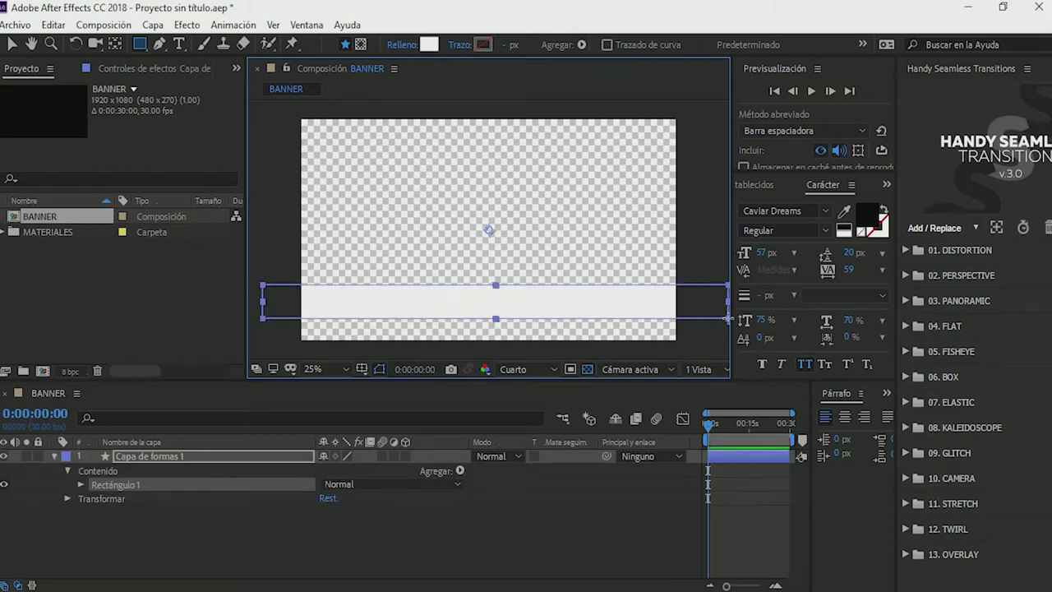
Step: Centre the rectangle horizontally with the Align panel, then collapse and deselect the layer
left_click(174, 458)
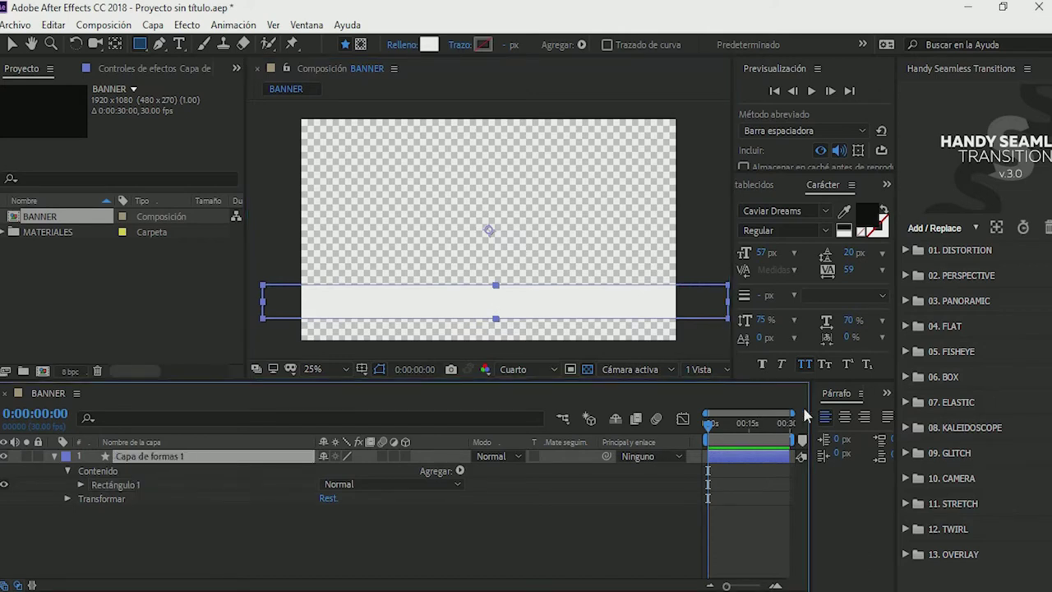
left_click(887, 393)
left_click(900, 416)
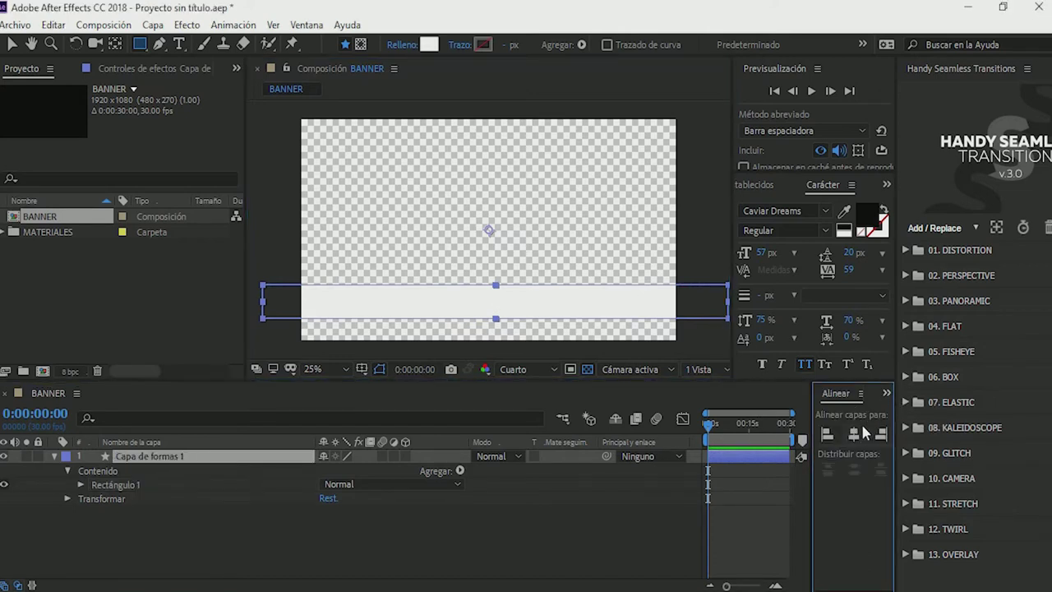
left_click(854, 434)
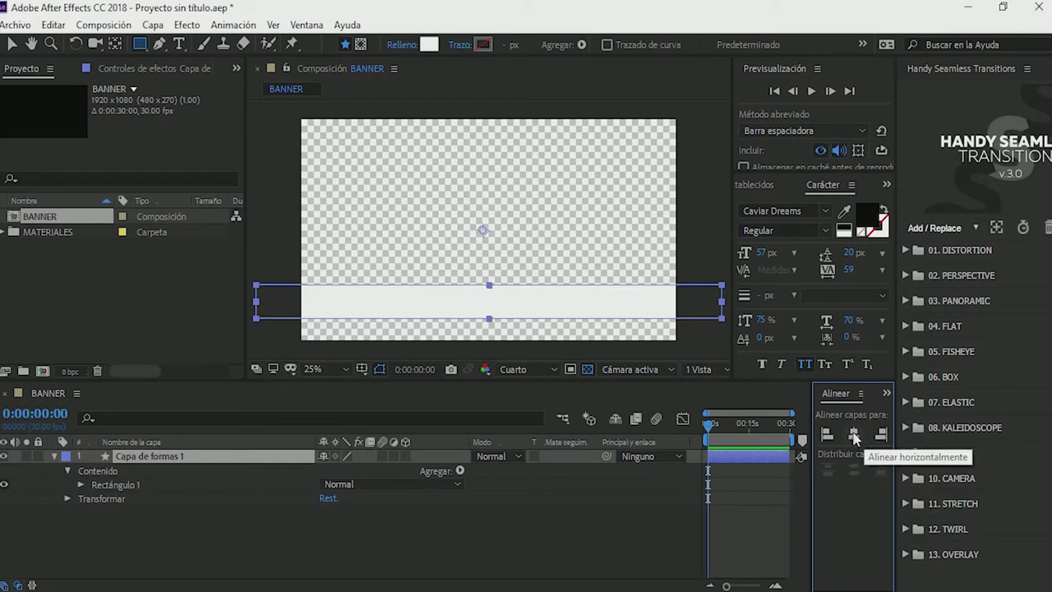
left_click(54, 456)
left_click(189, 495)
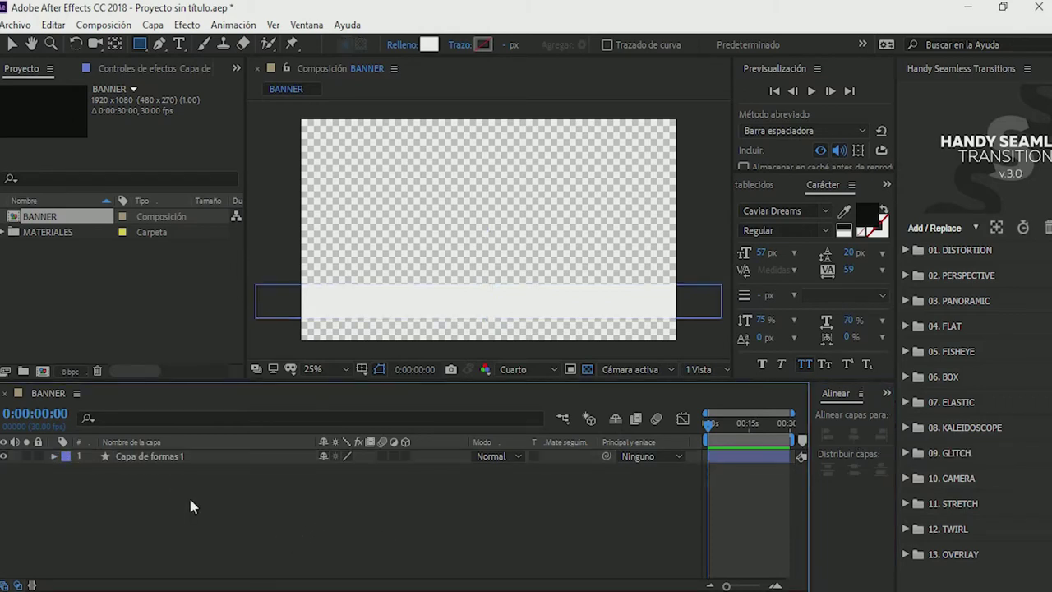
right_click(178, 491)
mouse_move(240, 313)
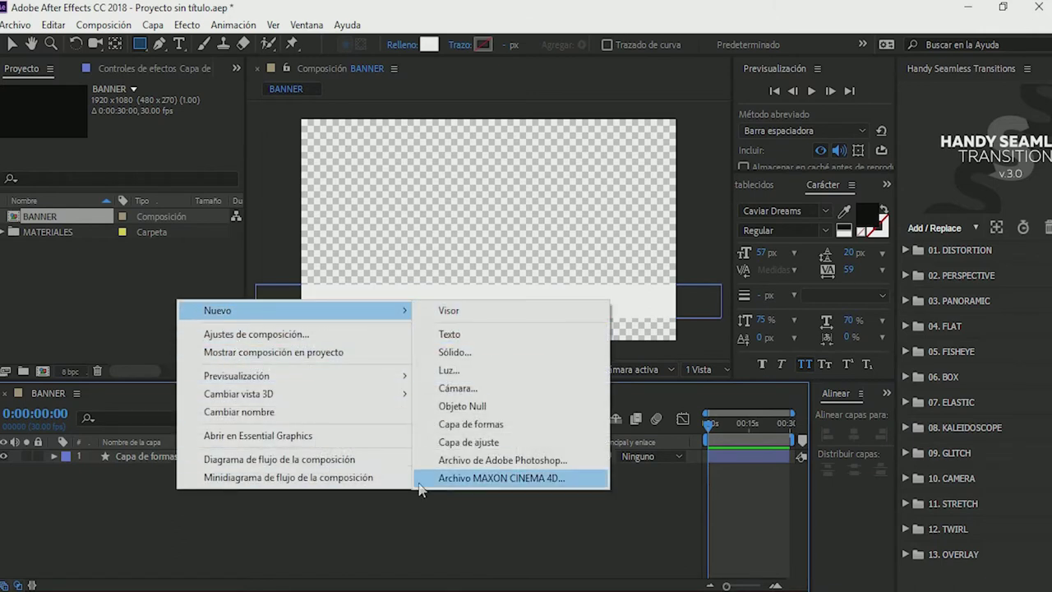
left_click(405, 536)
right_click(180, 497)
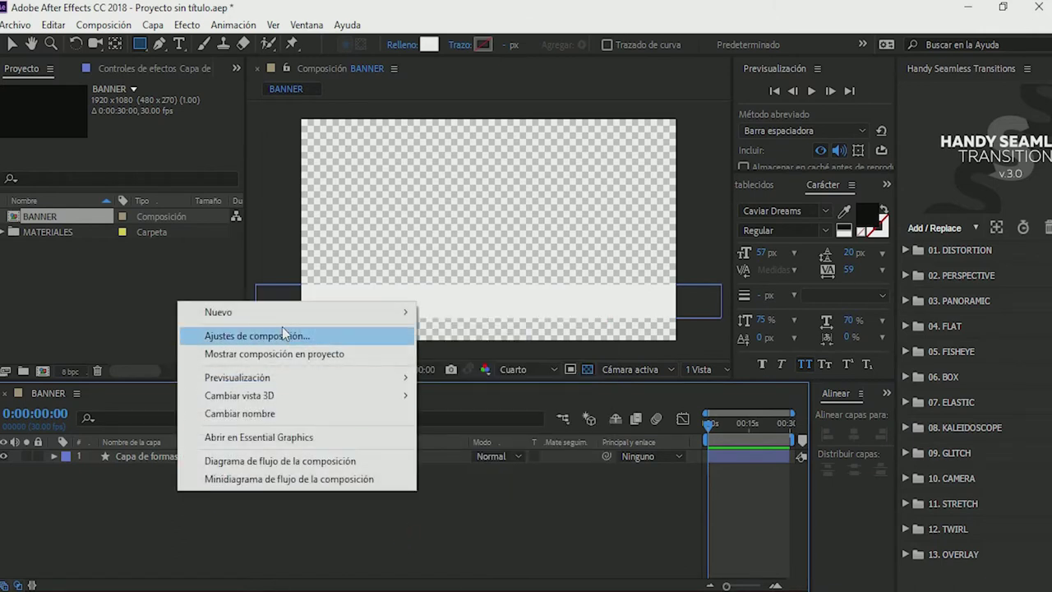
right_click(183, 509)
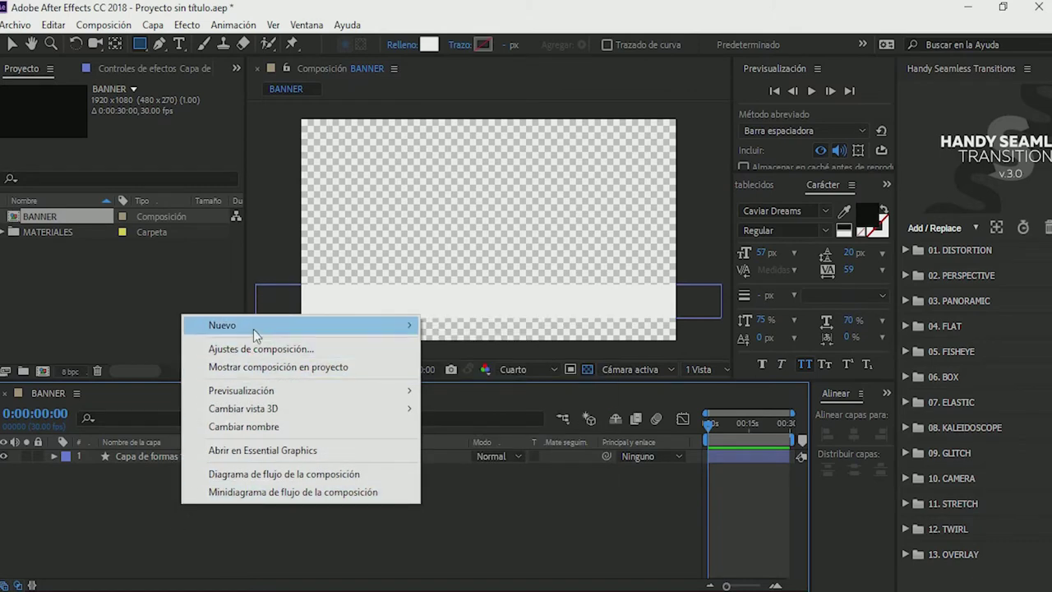
mouse_move(254, 324)
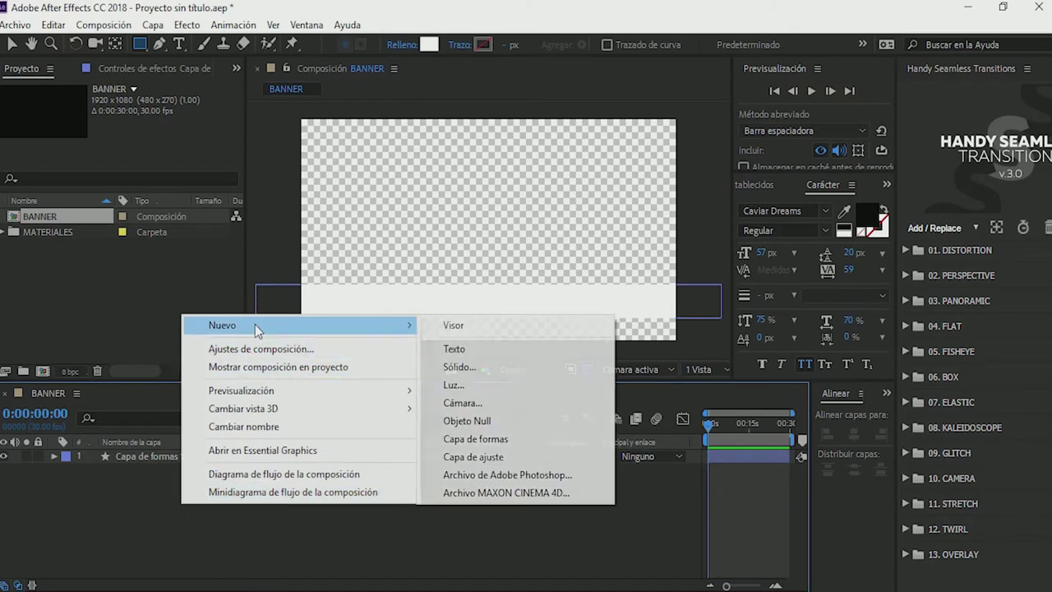
left_click(485, 350)
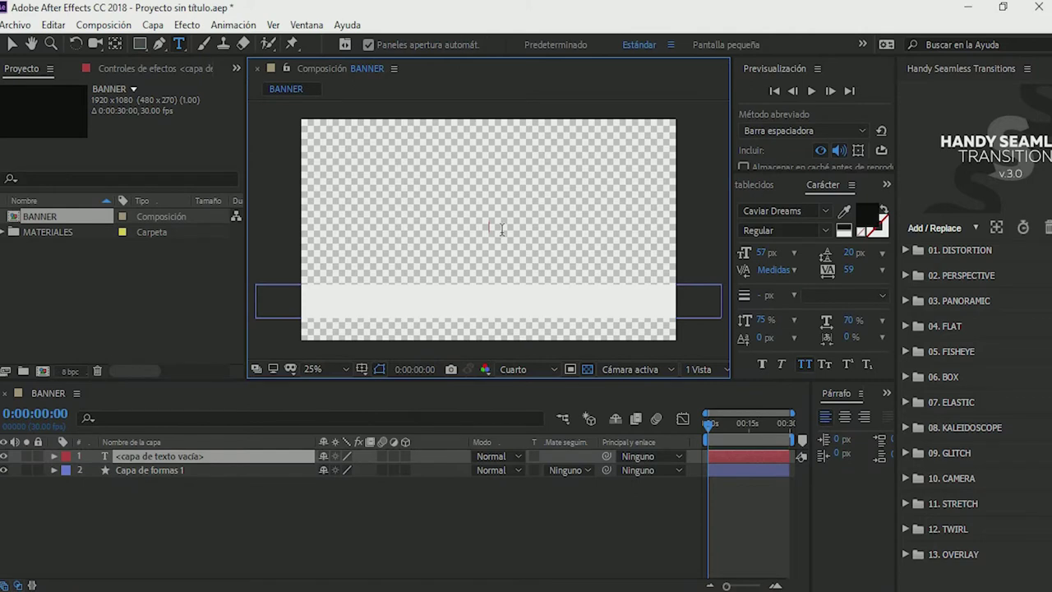
type("www")
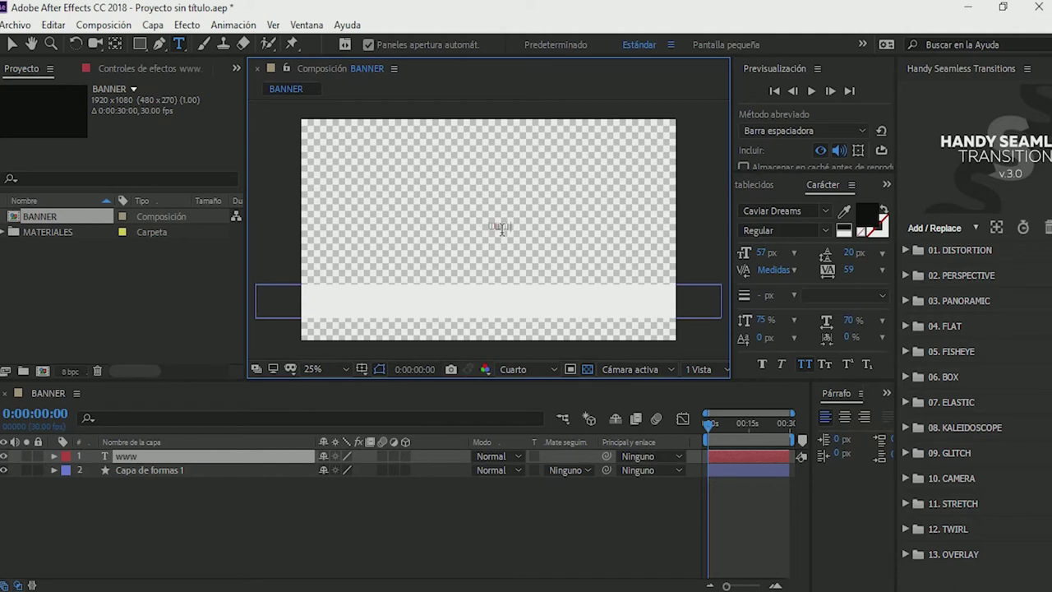
type(".premi")
type("umpr")
type("oduccione")
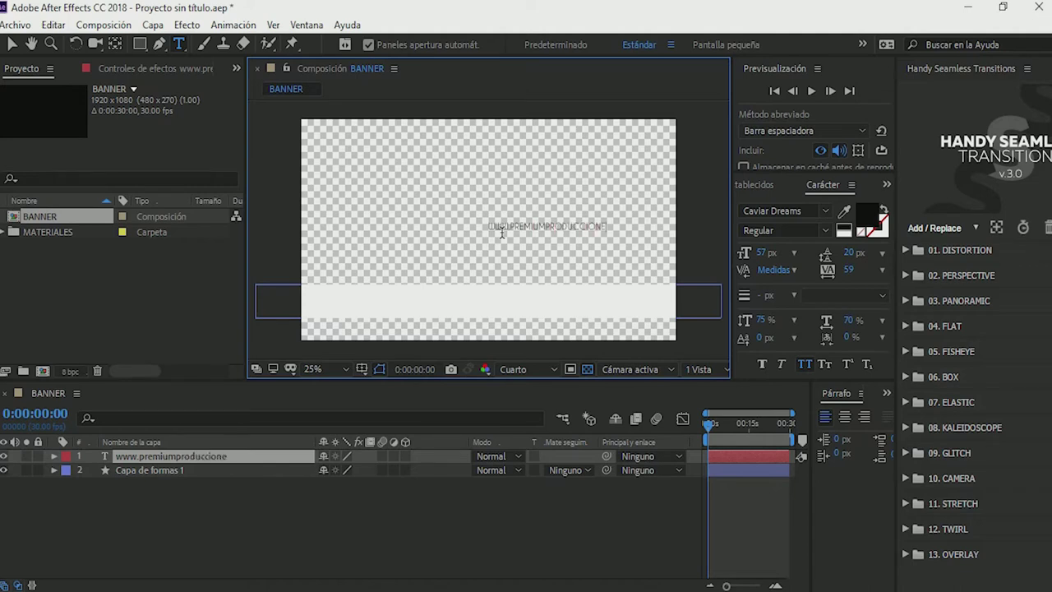
type("s.tk")
left_click(11, 43)
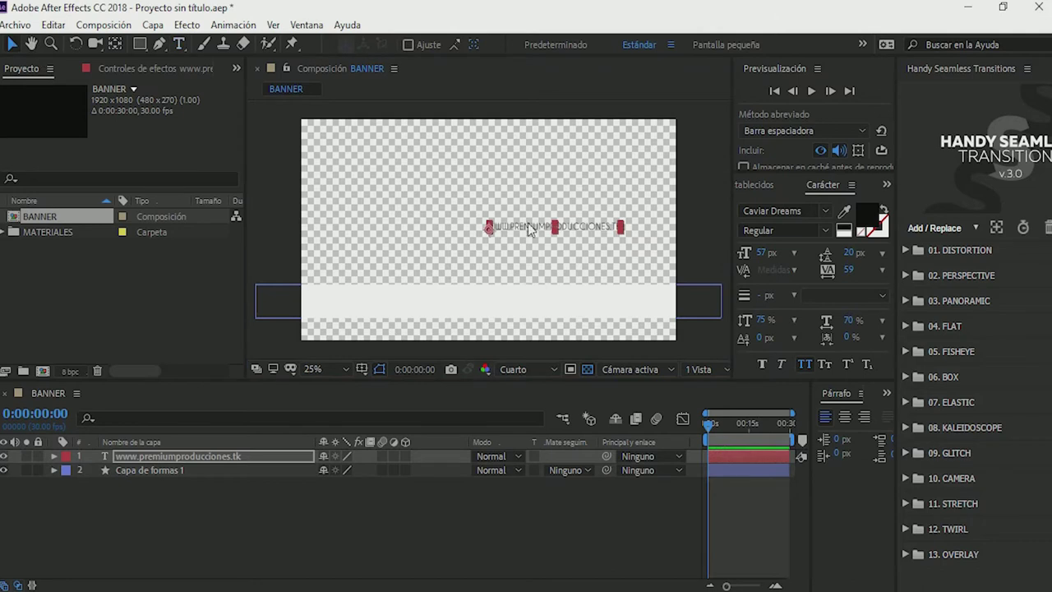
Step: Move the URL text onto the white strip and centre it horizontally in the comp
mouse_move(529, 228)
left_mouse_down()
mouse_move(477, 315)
mouse_move(458, 308)
left_mouse_up()
left_click(254, 458)
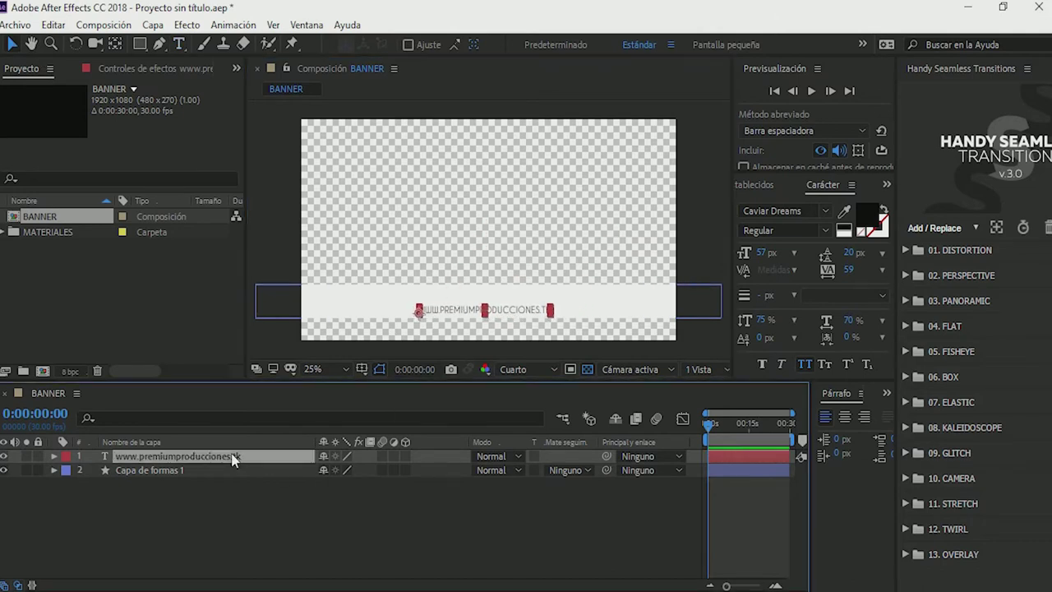
left_click(888, 393)
left_click(900, 420)
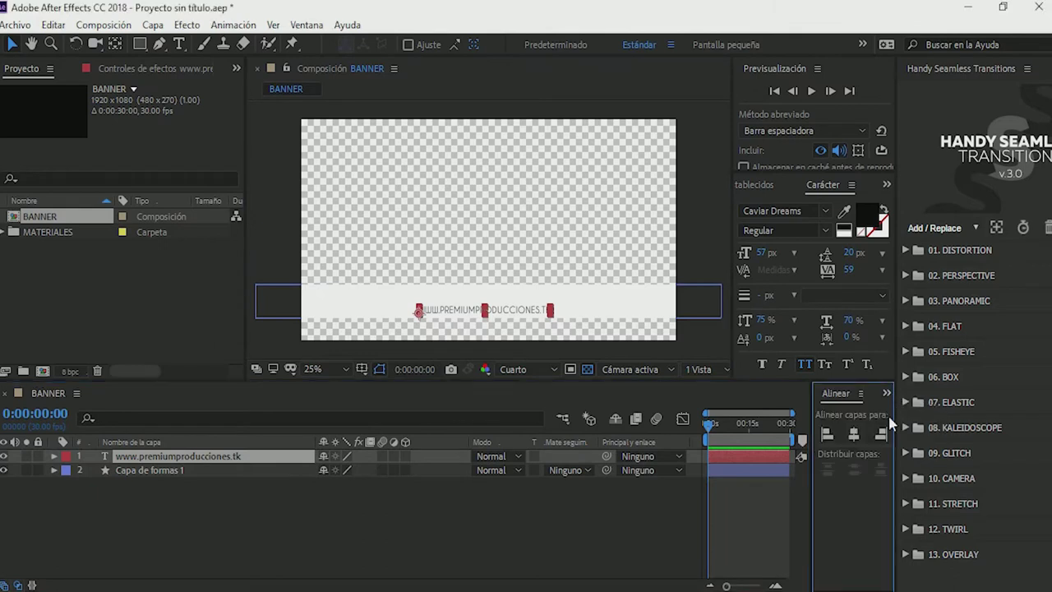
left_click(854, 438)
left_click(424, 514)
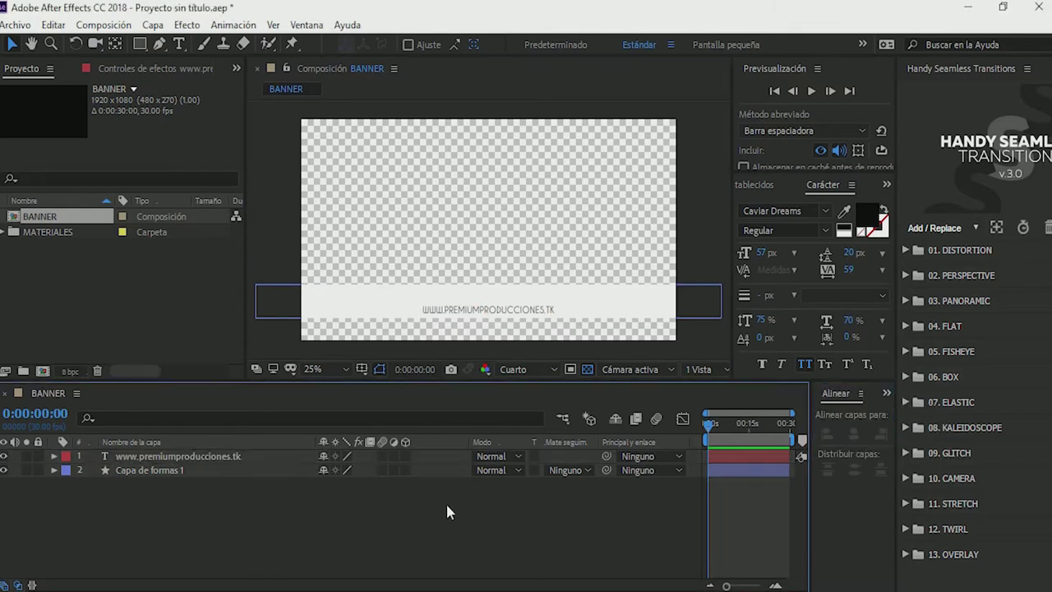
Step: Add another text layer and type the person's name
right_click(185, 502)
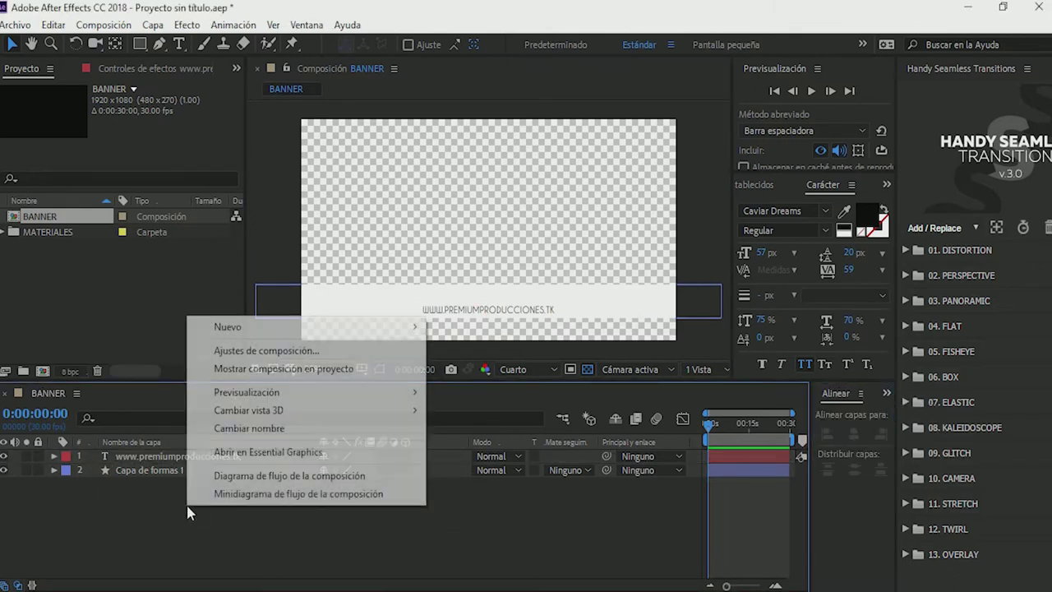
mouse_move(242, 327)
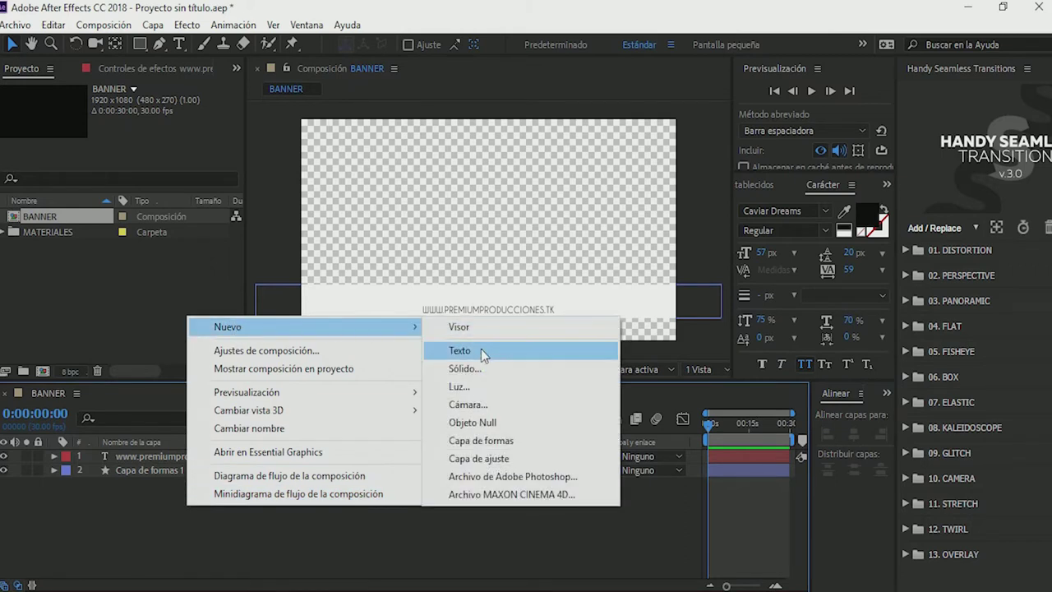
left_click(481, 350)
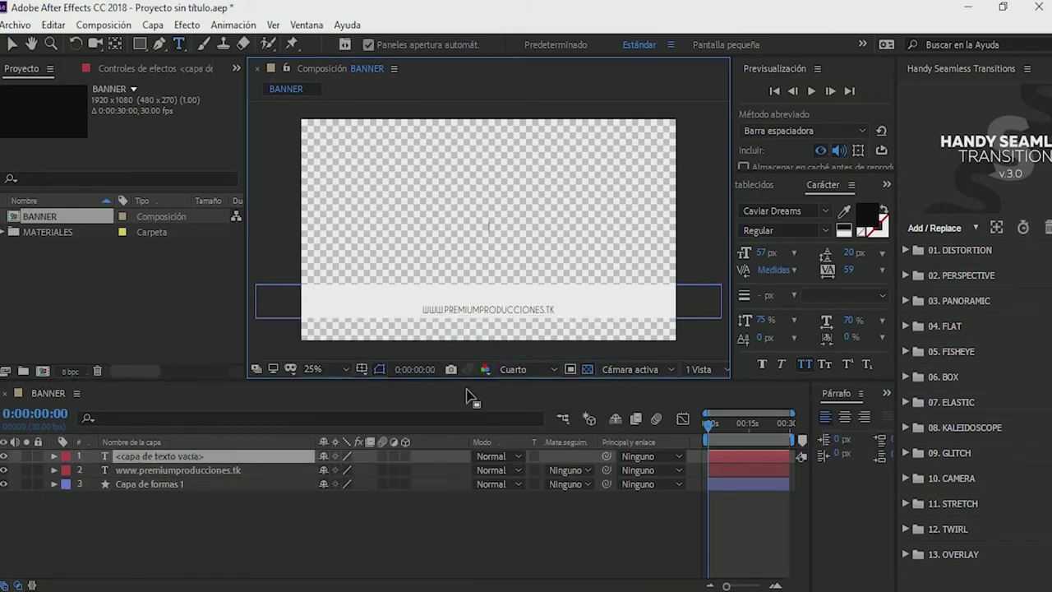
type("yo")
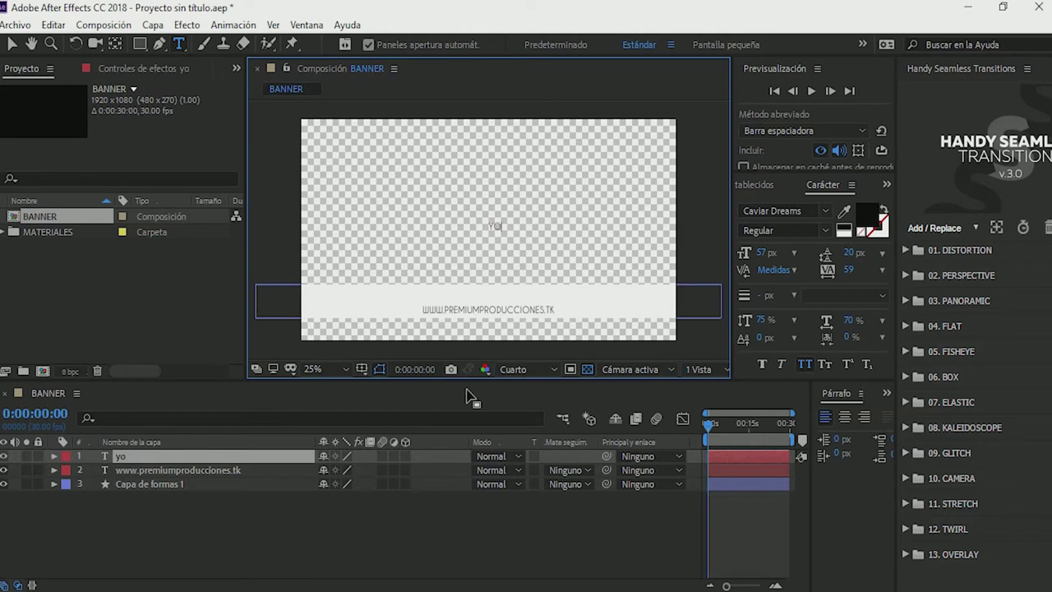
type("el castr")
type("o")
Step: Make the name Bold with Faux Bold, enlarge it and tighten its tracking to -44
double_click(144, 456)
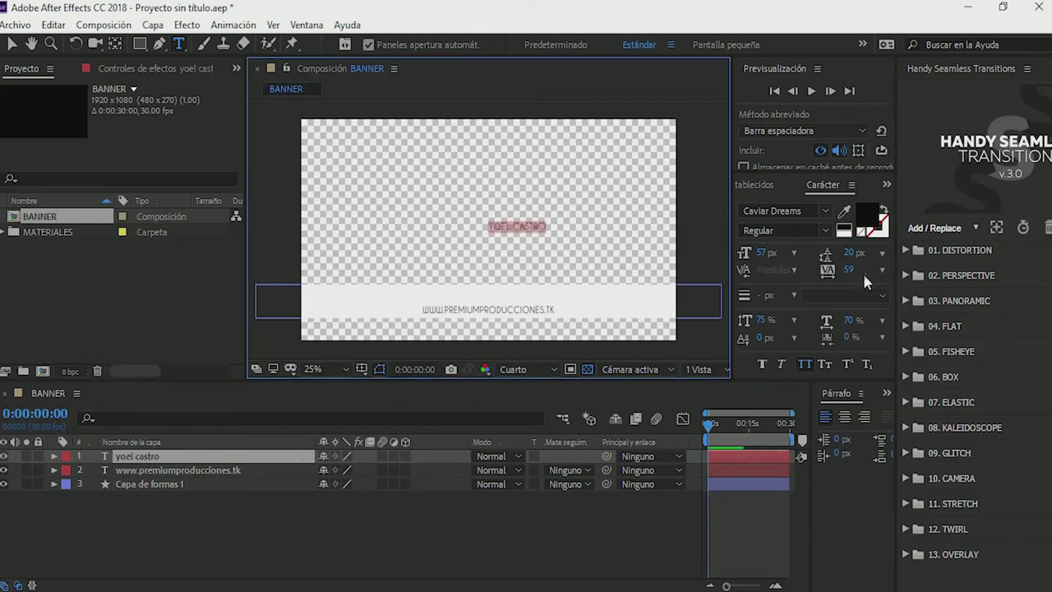
left_click(826, 231)
left_click(790, 280)
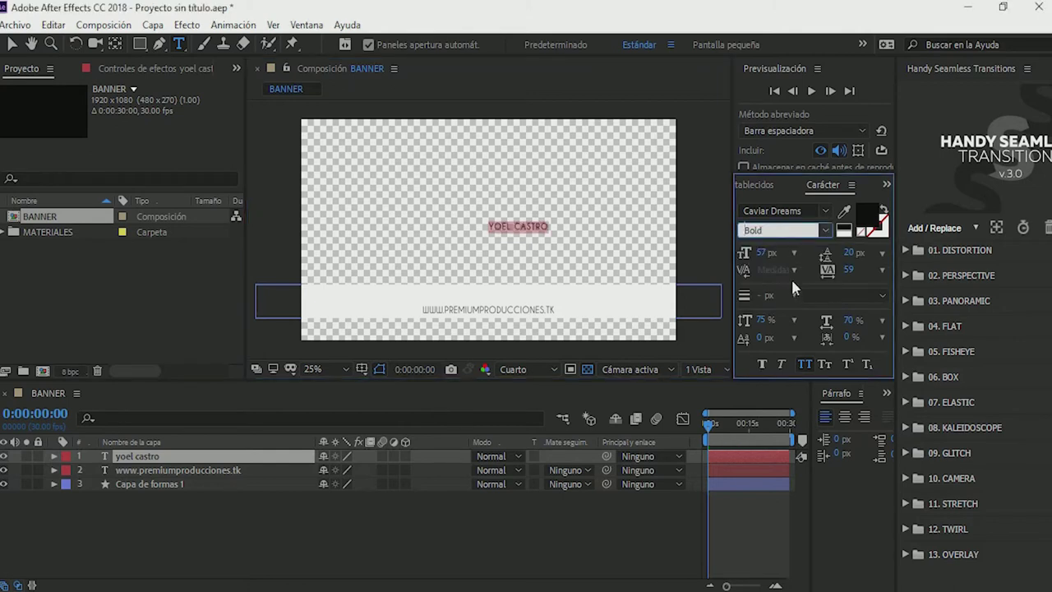
left_click(762, 366)
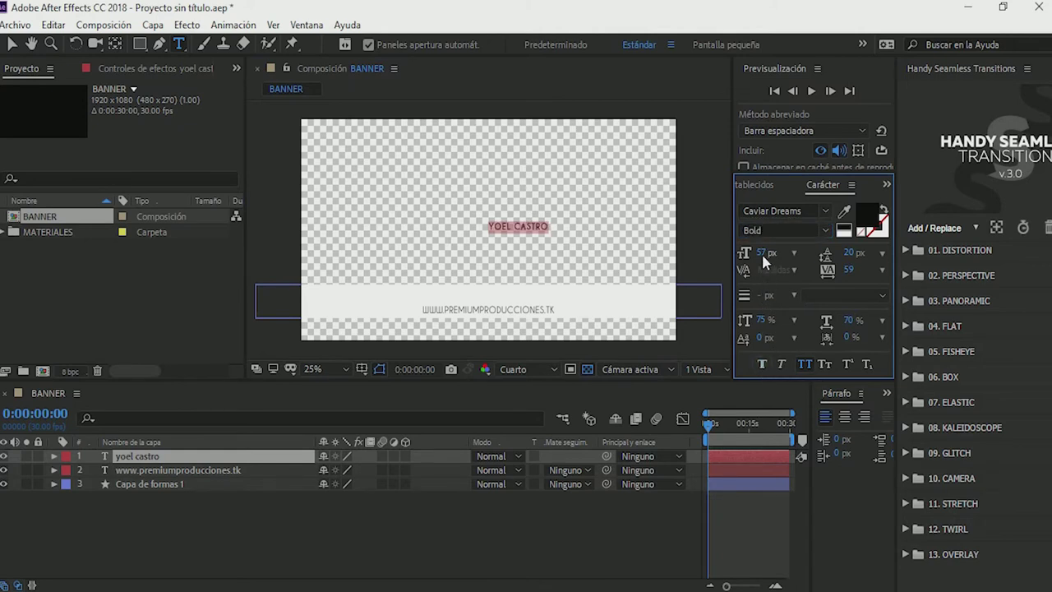
left_click_drag(763, 253, 778, 252)
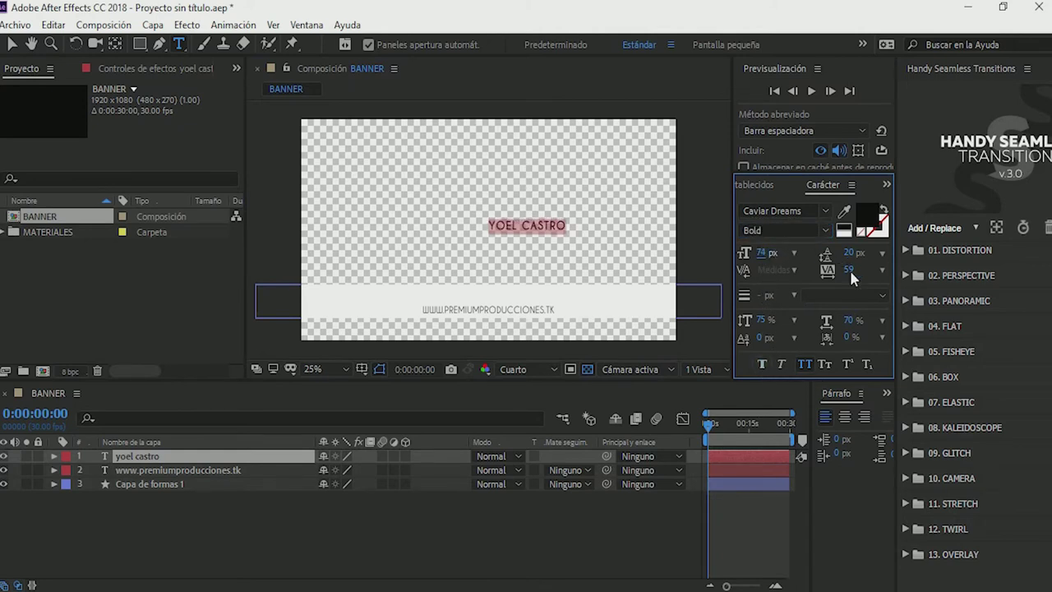
left_click_drag(848, 270, 776, 279)
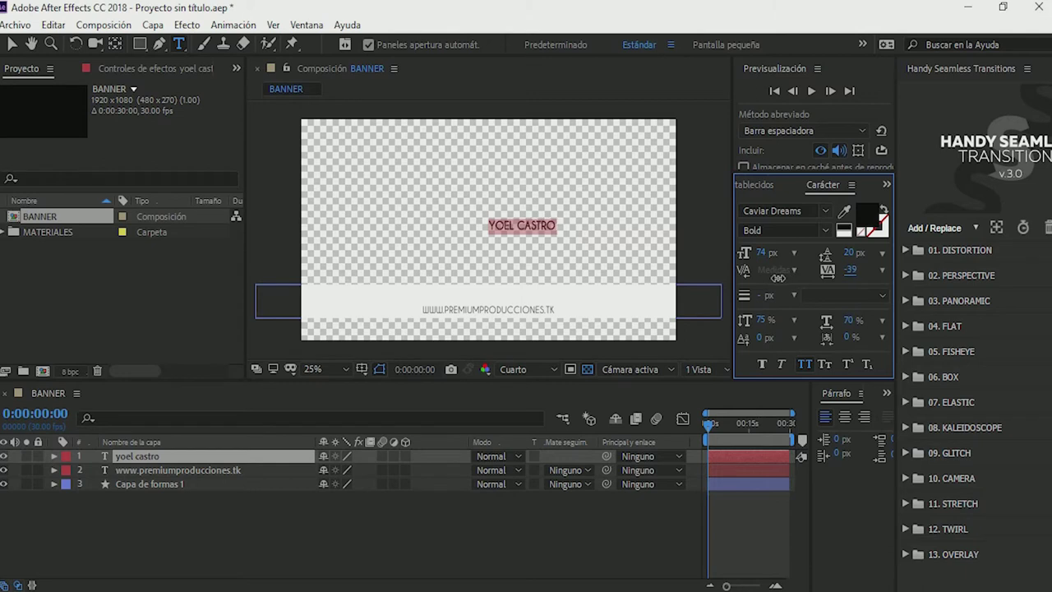
Step: Move the name down onto the white bar and centre it horizontally in the frame
left_click(11, 43)
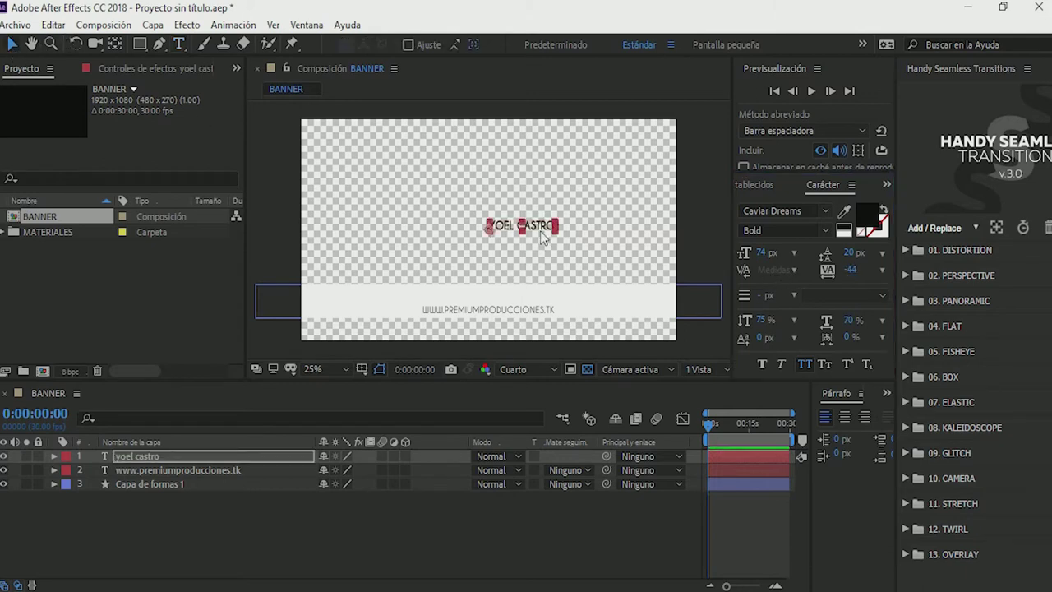
left_click_drag(541, 228, 499, 300)
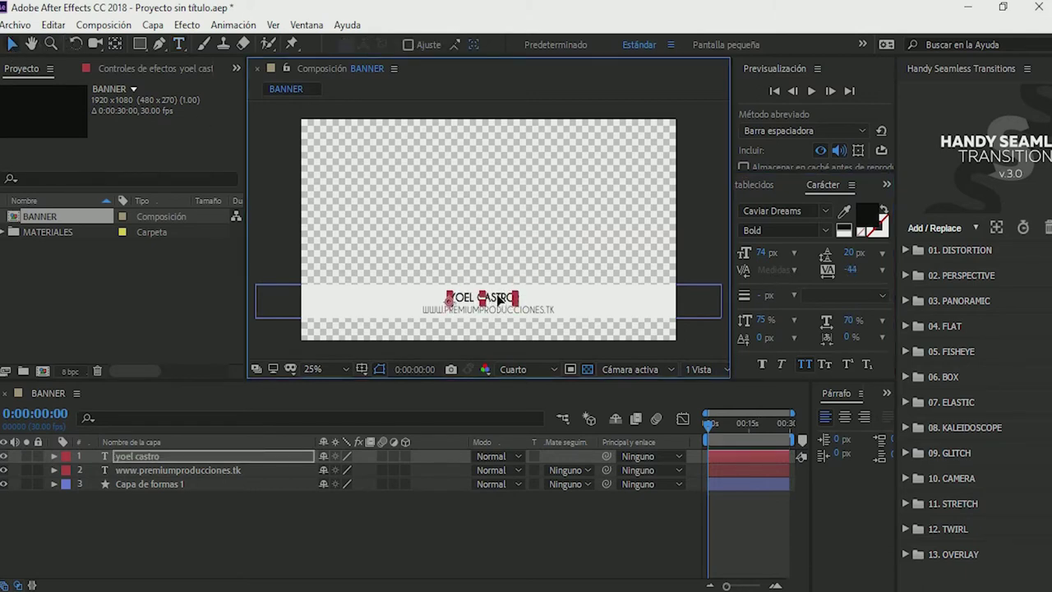
left_click(359, 461)
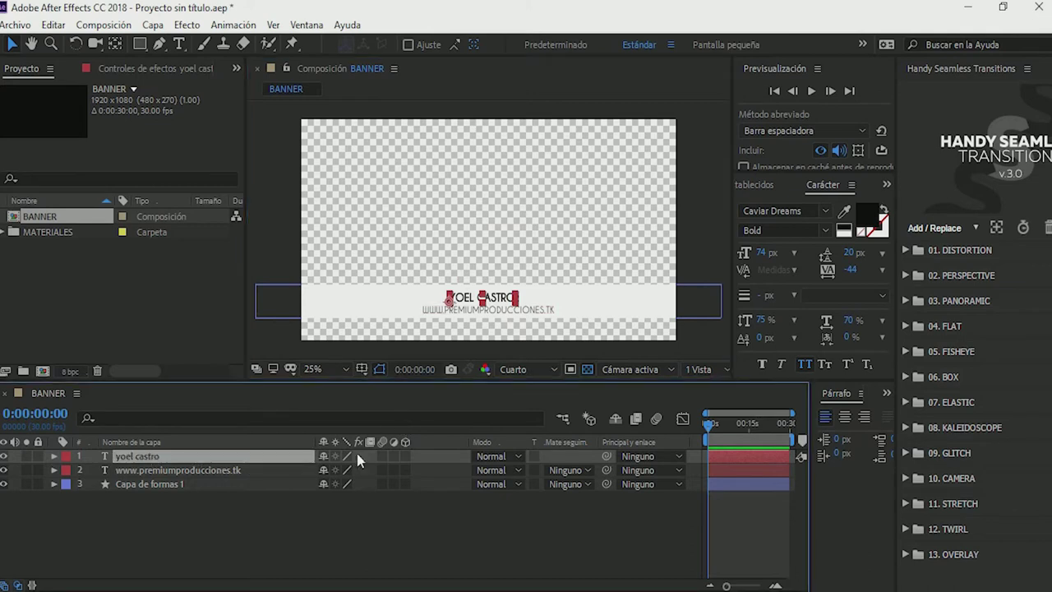
left_click(886, 395)
left_click(903, 415)
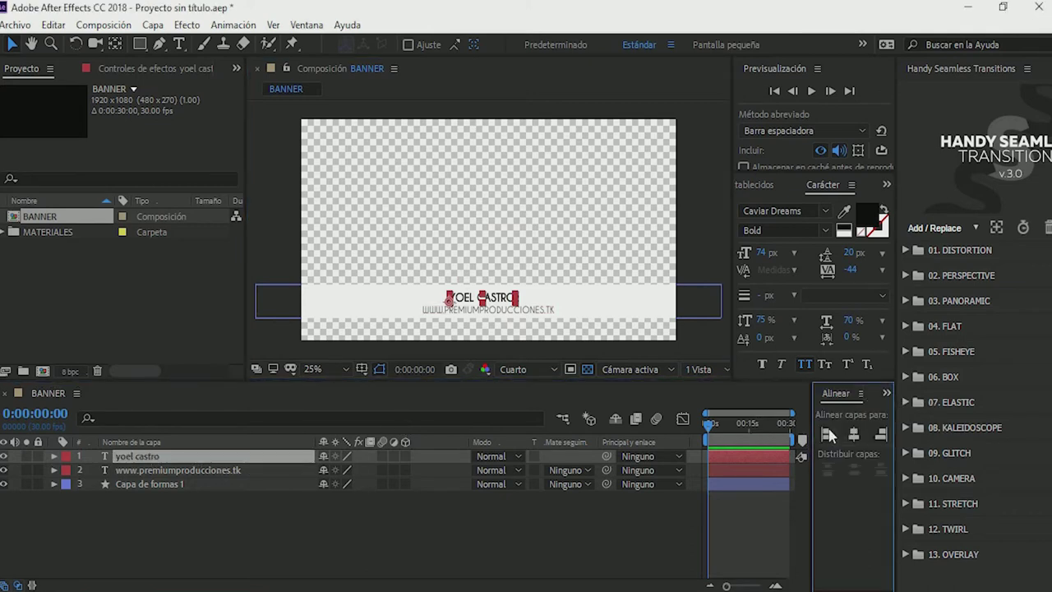
left_click(854, 434)
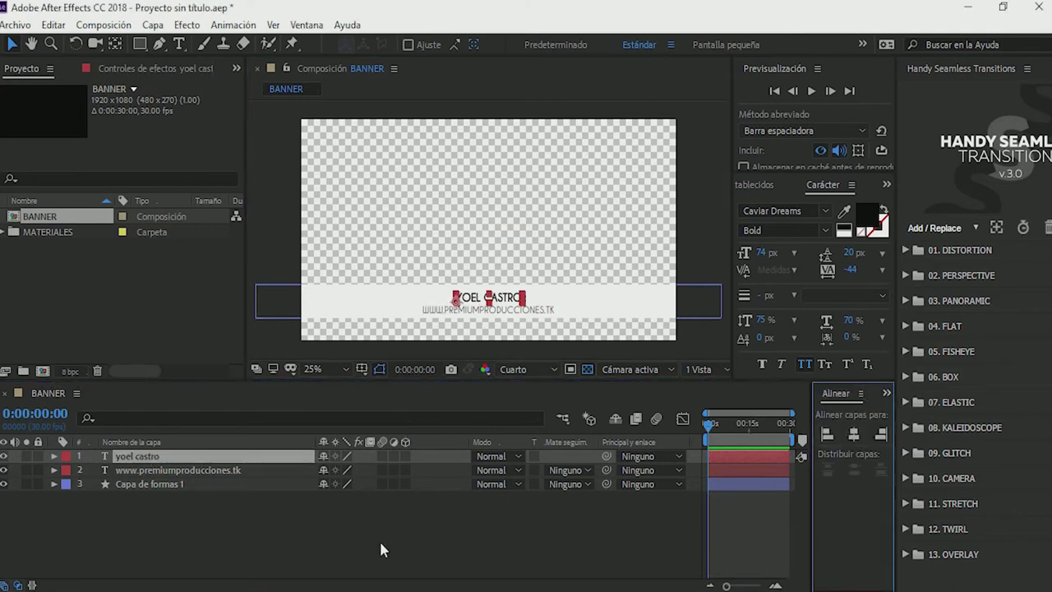
Step: Set the name text size to 94 px and centre-align its paragraph
double_click(136, 456)
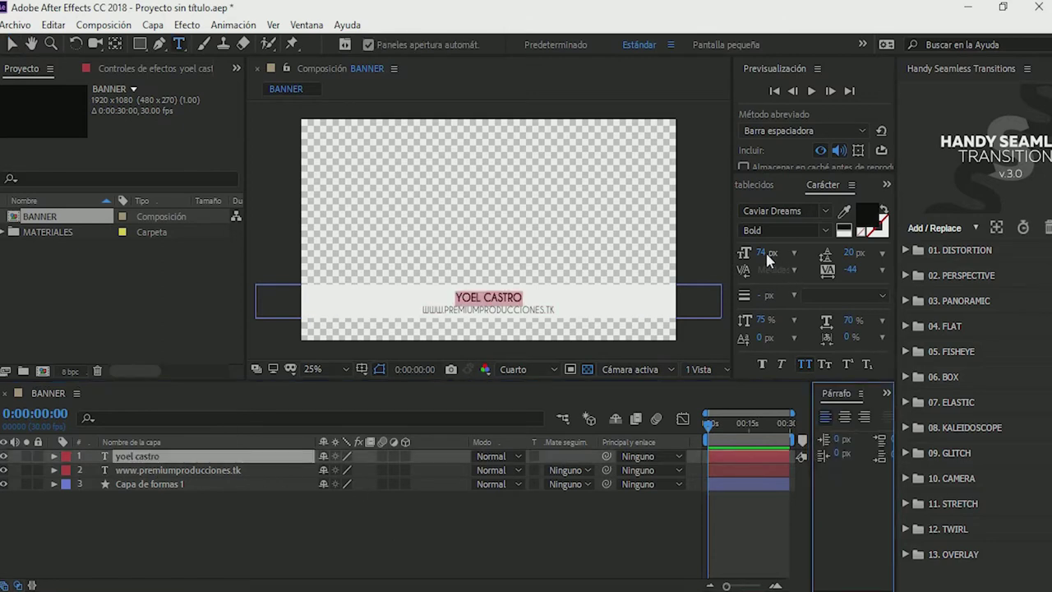
left_click_drag(765, 253, 778, 253)
left_click(177, 520)
left_click(156, 457)
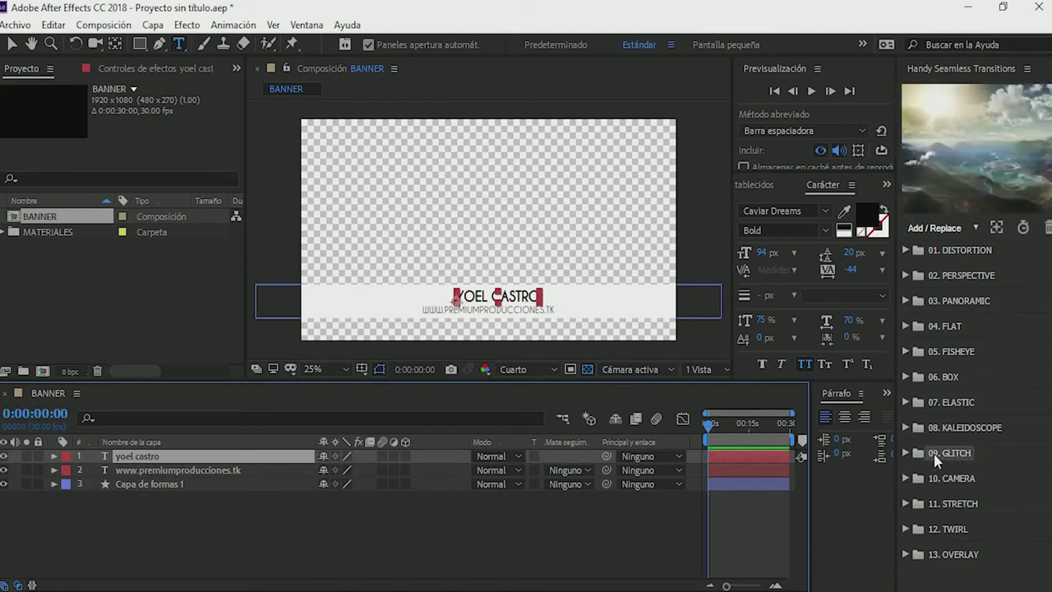
left_click(844, 417)
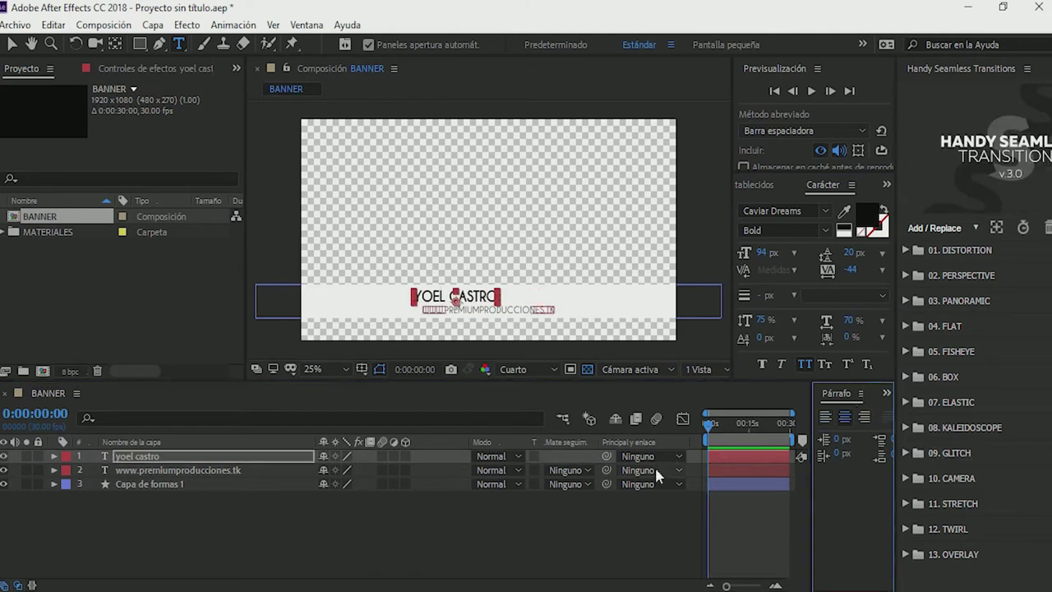
left_click(886, 393)
left_click(898, 419)
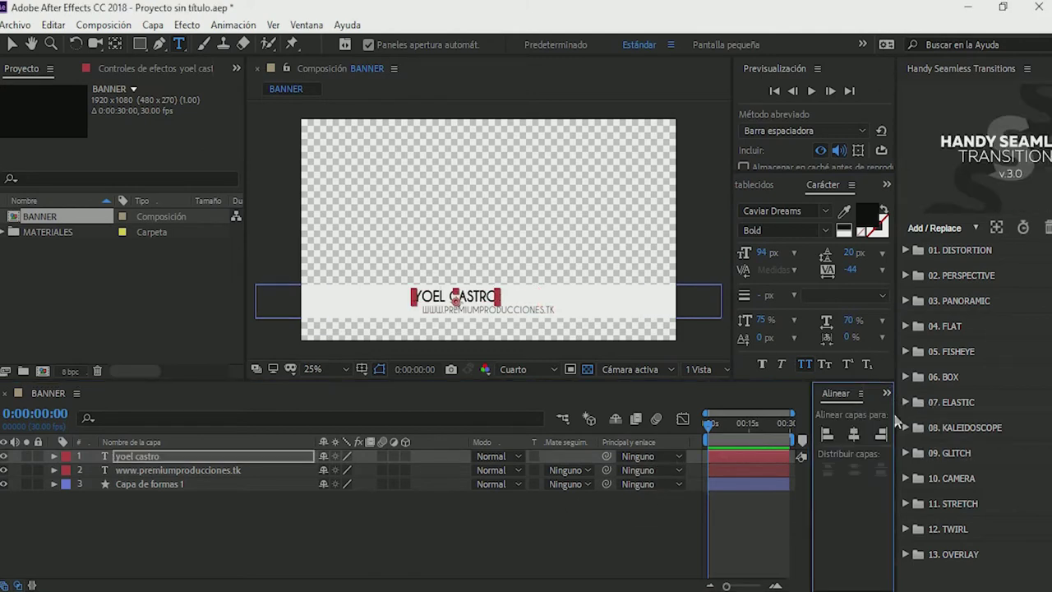
left_click(449, 544)
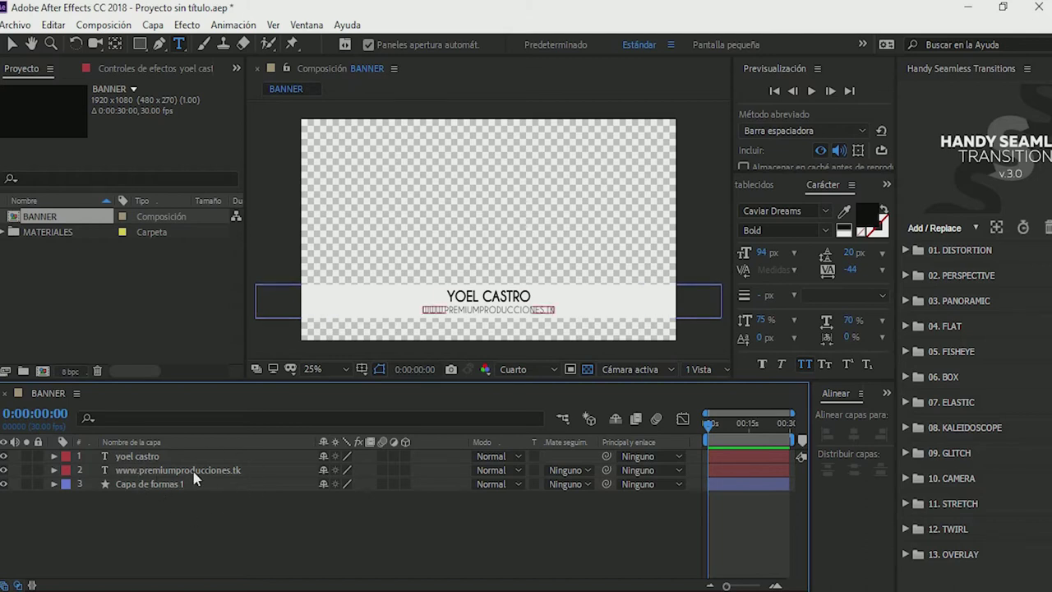
left_click(167, 475)
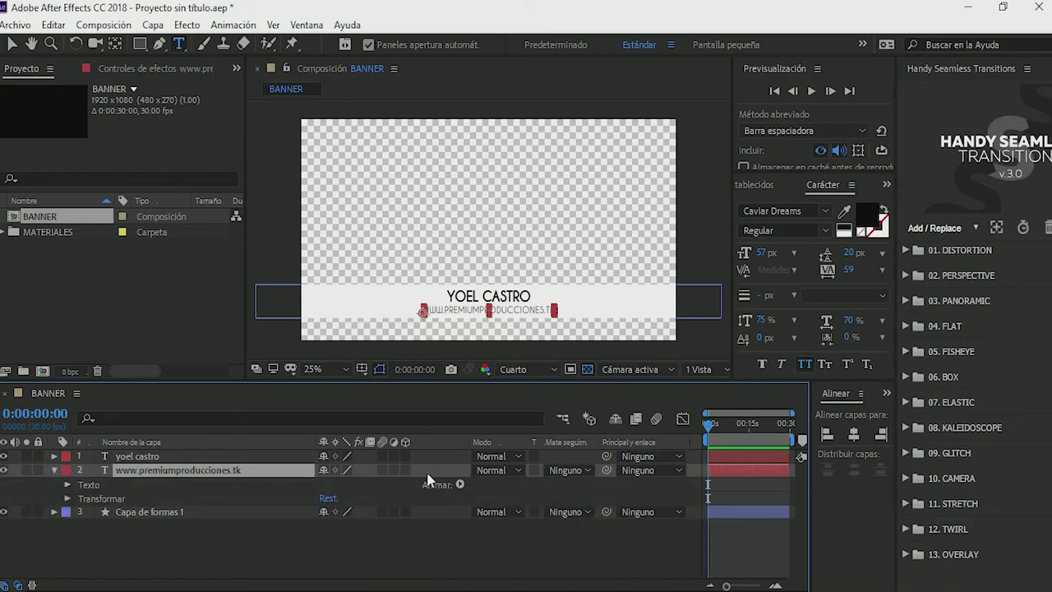
Step: Add a Position animator to the URL, keyframed 0,0 near 1:04 and 1336,0 at 0:00, then preview
left_click(461, 485)
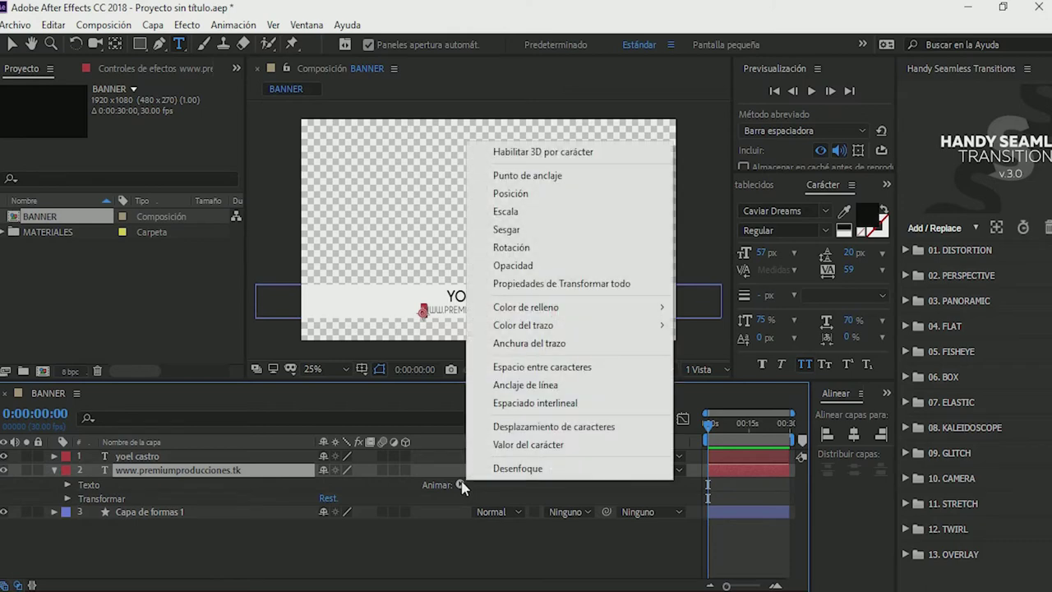
left_click(546, 194)
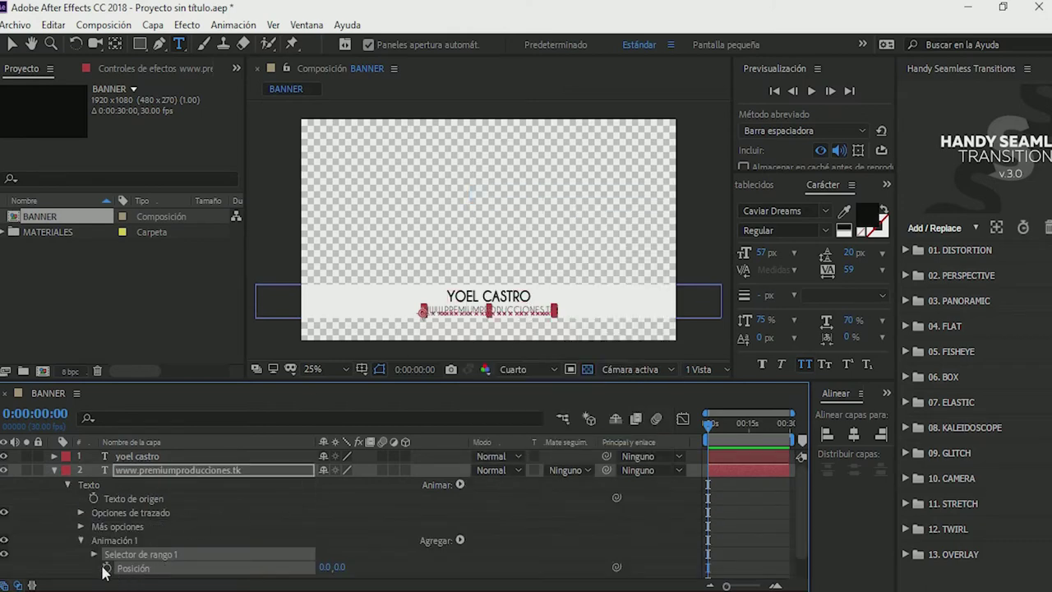
left_click_drag(712, 431, 712, 431)
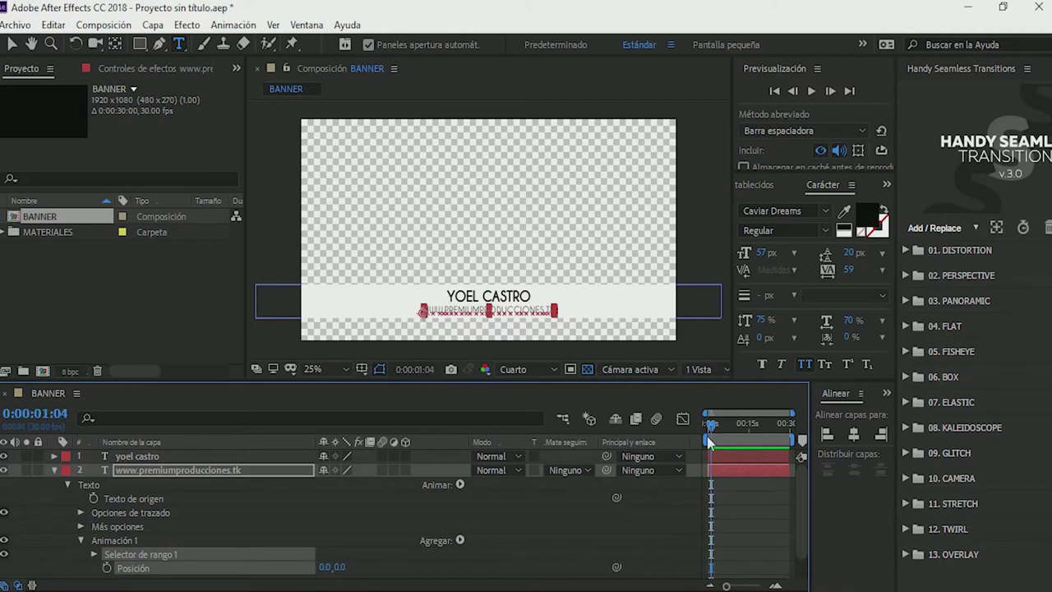
left_click(106, 569)
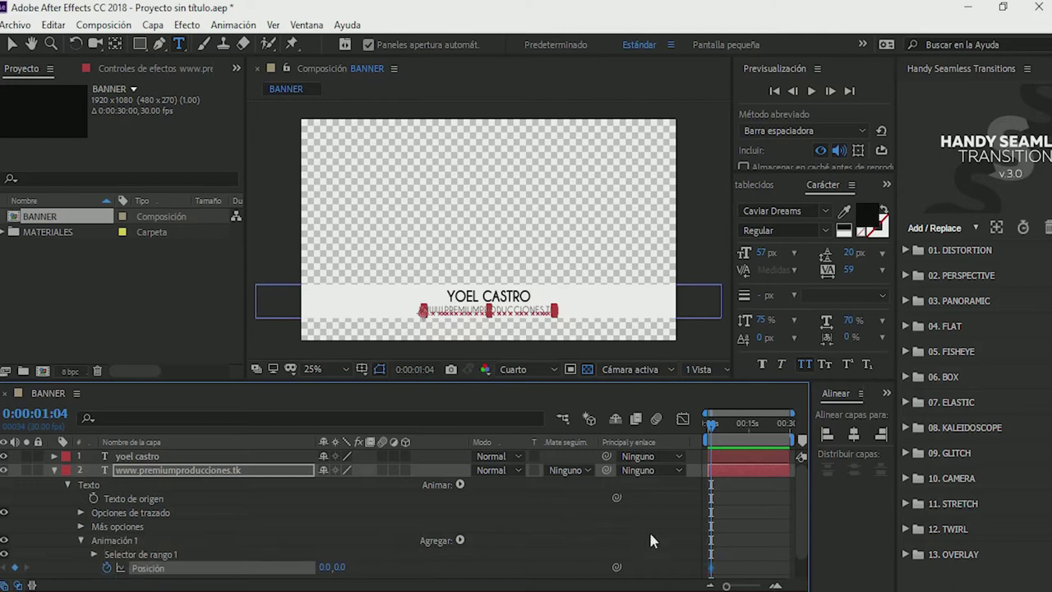
left_click_drag(712, 426, 705, 426)
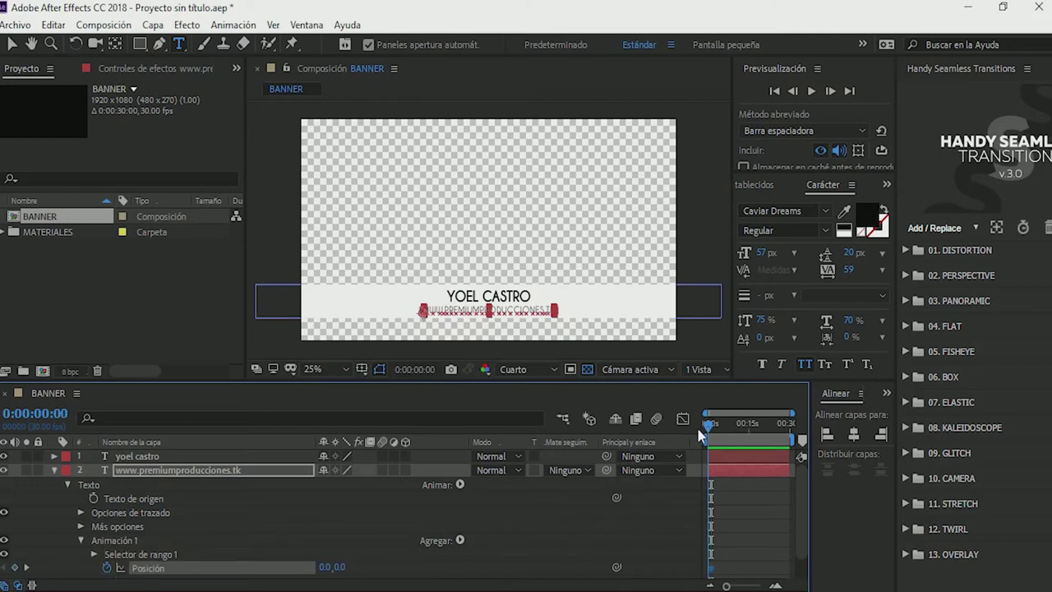
left_click_drag(325, 568, 1013, 537)
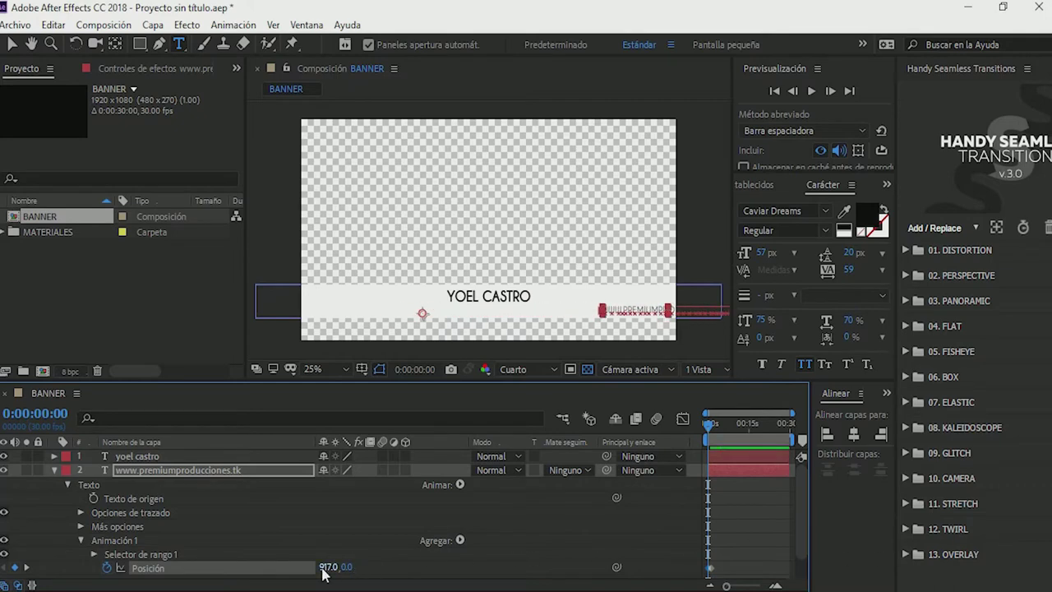
left_click_drag(327, 567, 650, 566)
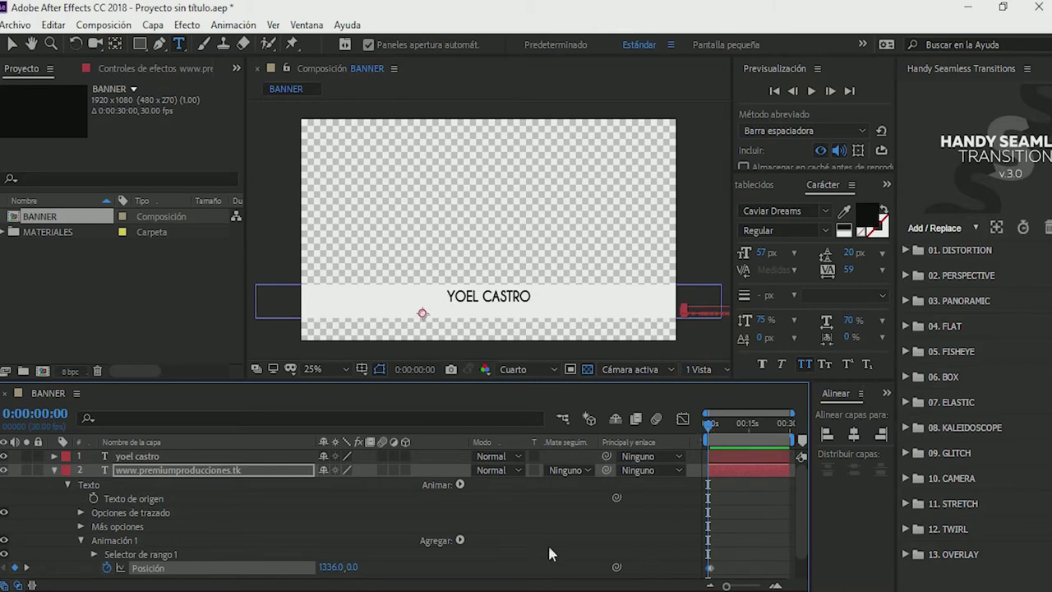
key("space")
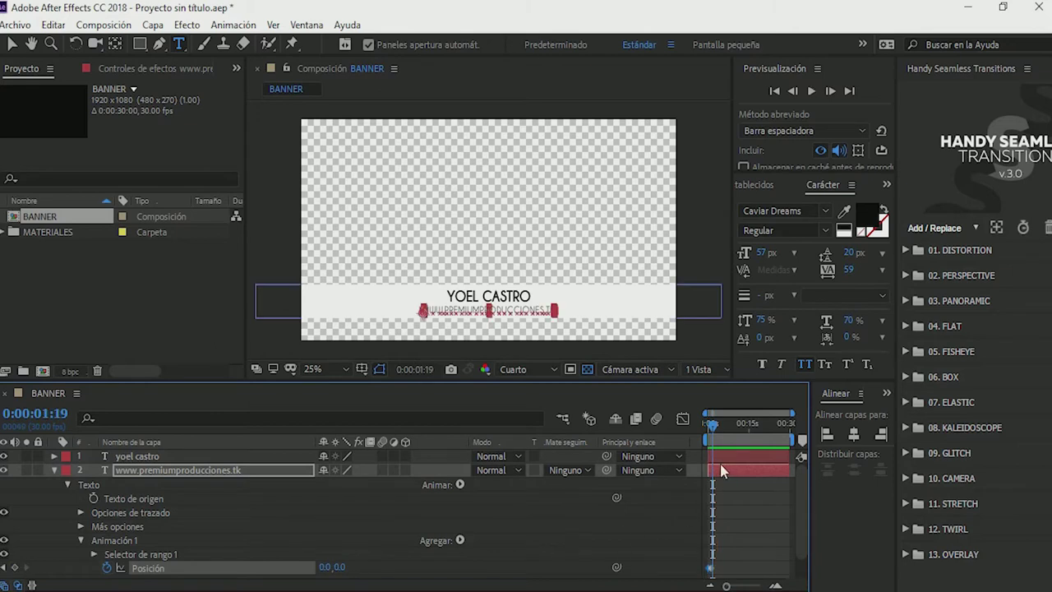
Step: Reshape both URL Position keyframes' speed curve in the Graph Editor so it decelerates into place
scroll(720, 470, "up", 3)
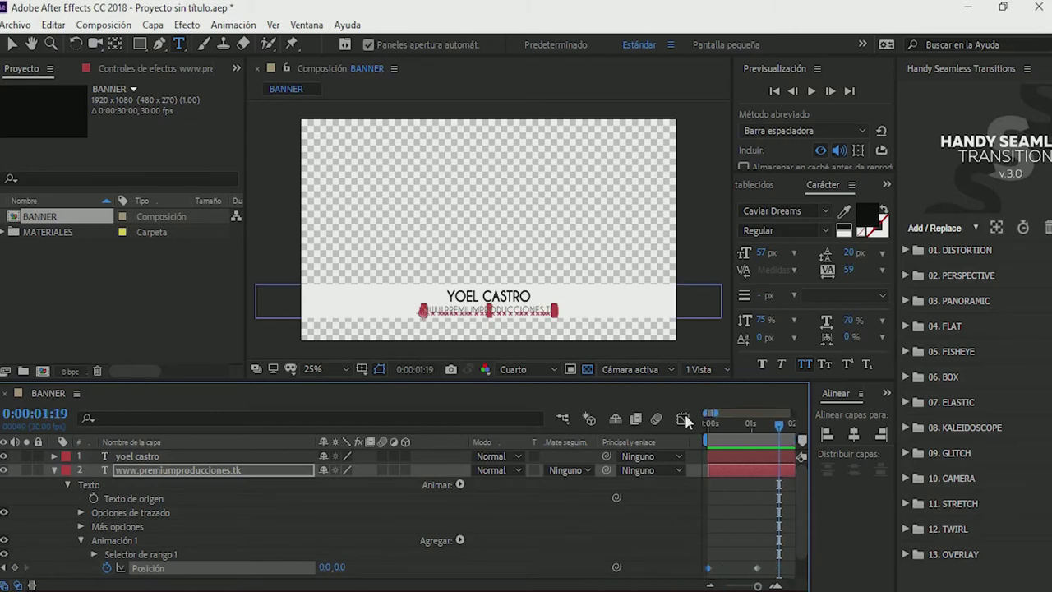
left_click_drag(771, 573, 705, 567)
left_click(682, 418)
mouse_move(704, 451)
left_mouse_down()
mouse_move(779, 561)
mouse_move(712, 548)
left_mouse_up()
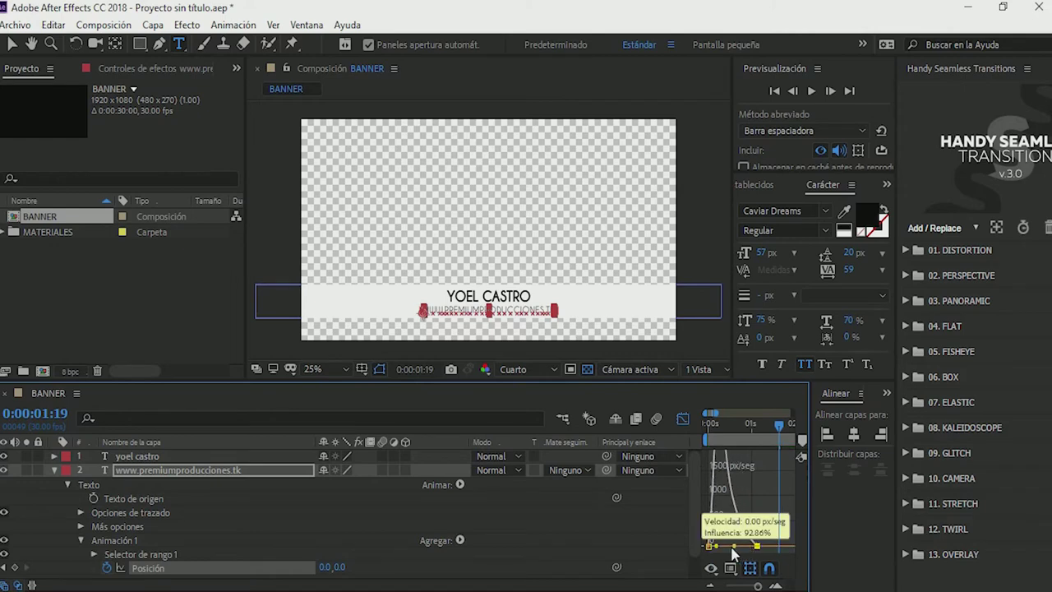
left_click(683, 417)
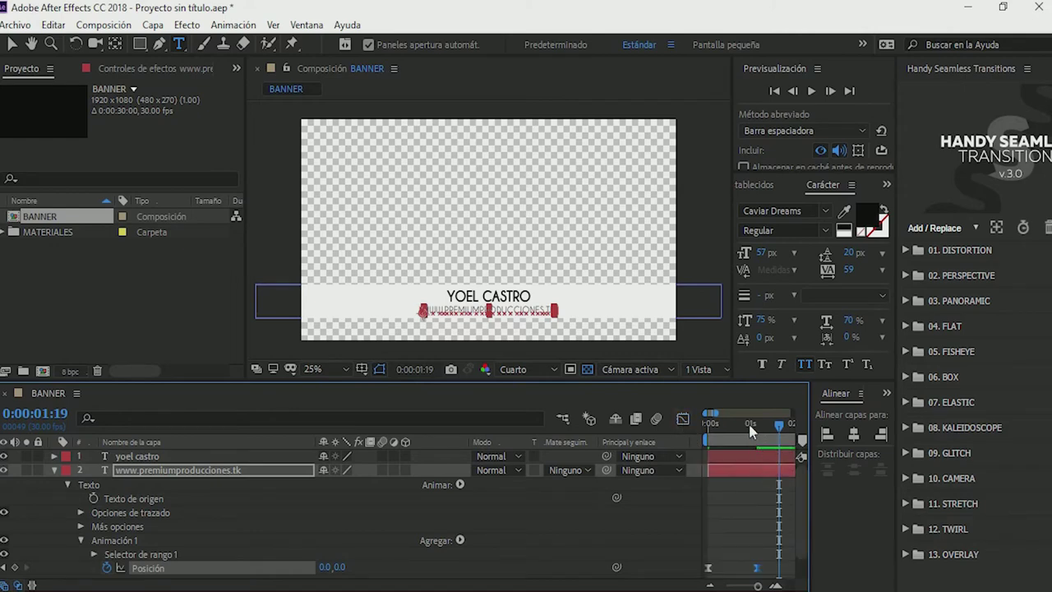
key("Home")
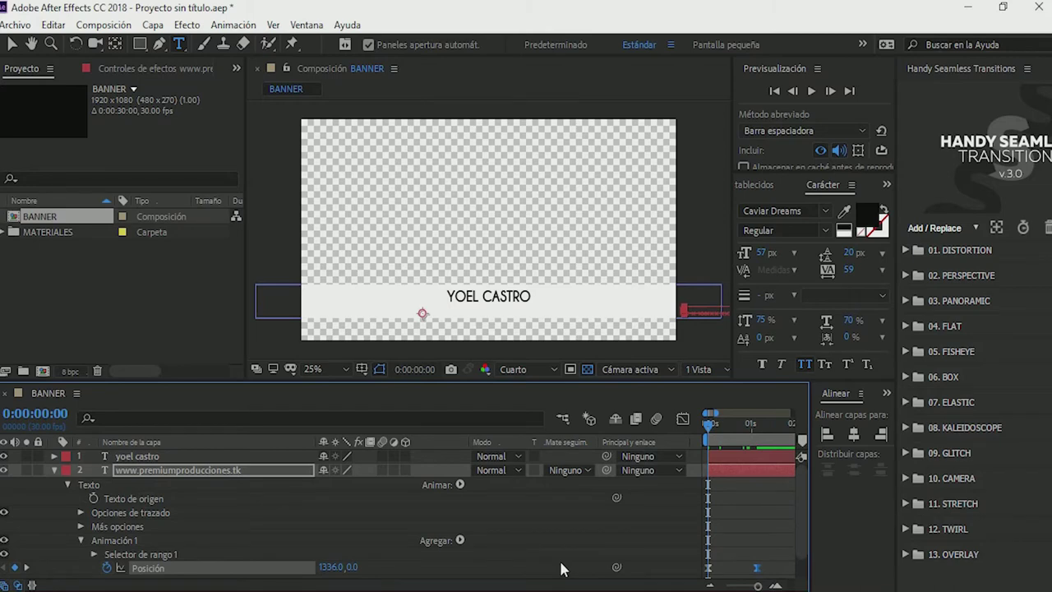
Step: Collapse the URL layer, preview the eased slide-in from 0:00, then select the name layer
key("space")
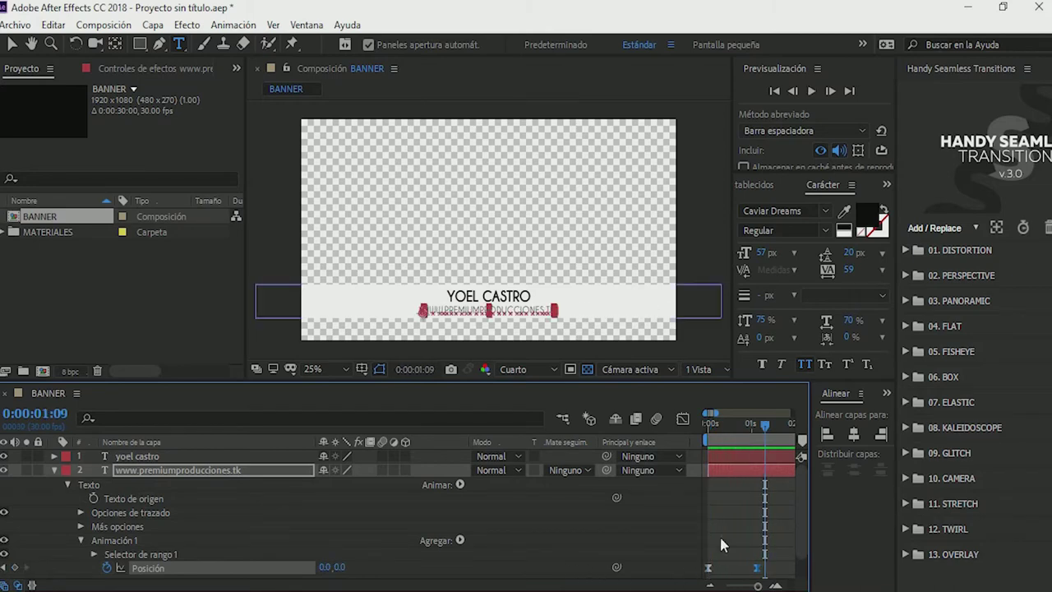
key("space")
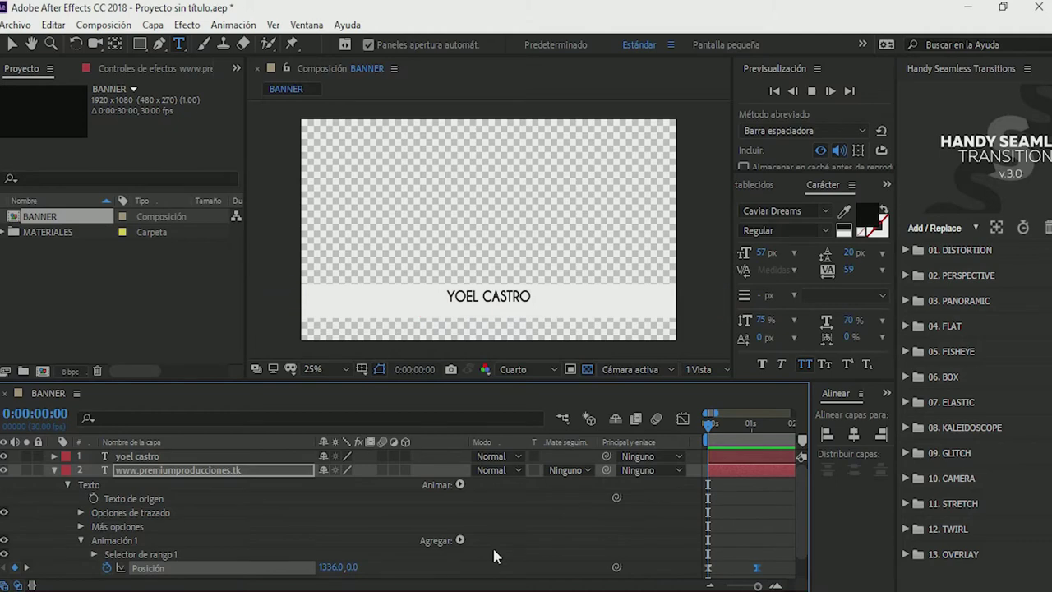
key("space")
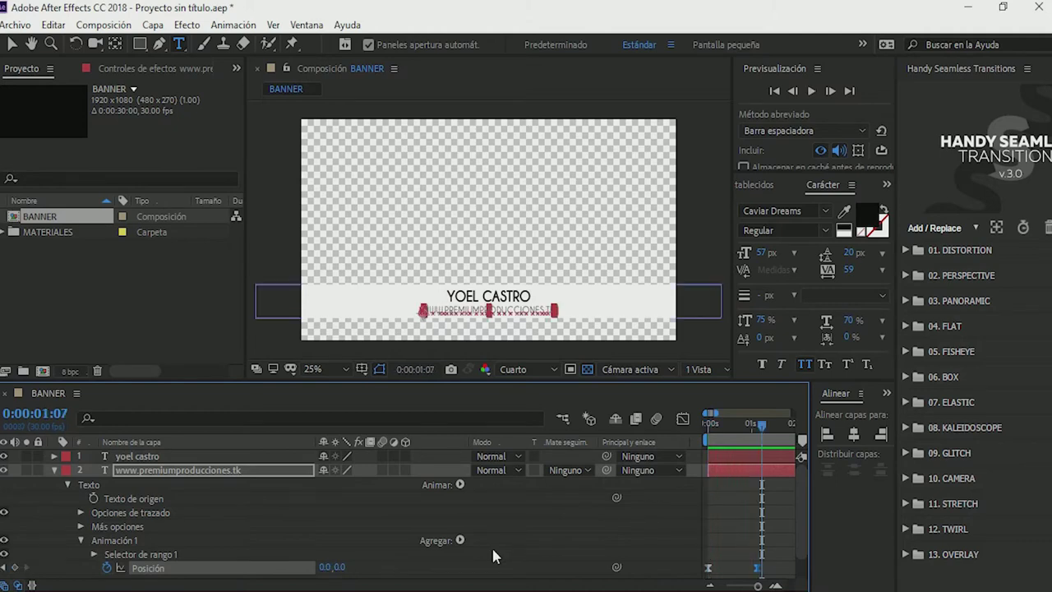
left_click(54, 470)
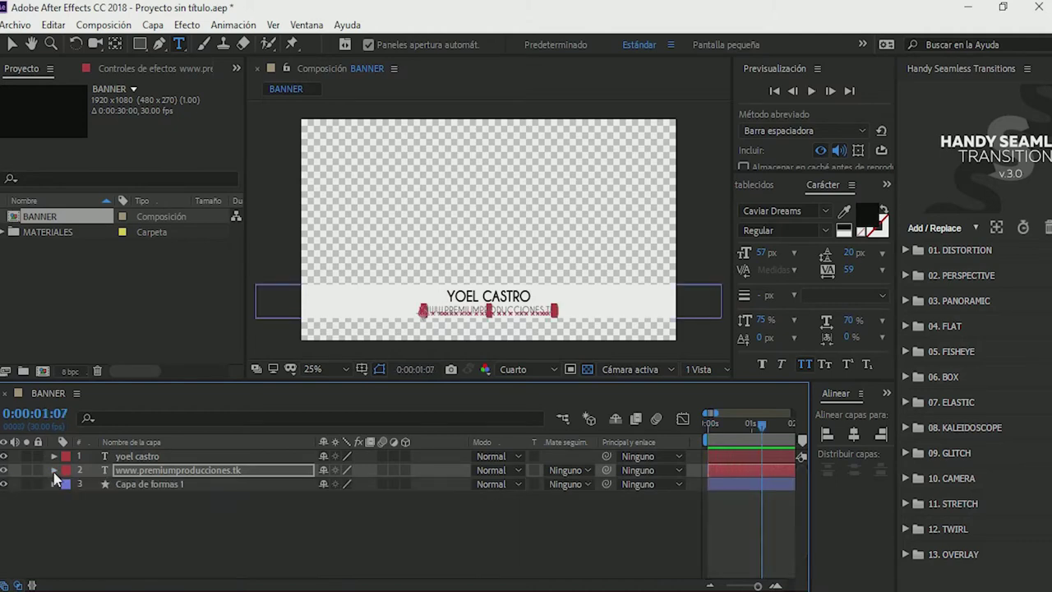
left_click(373, 520)
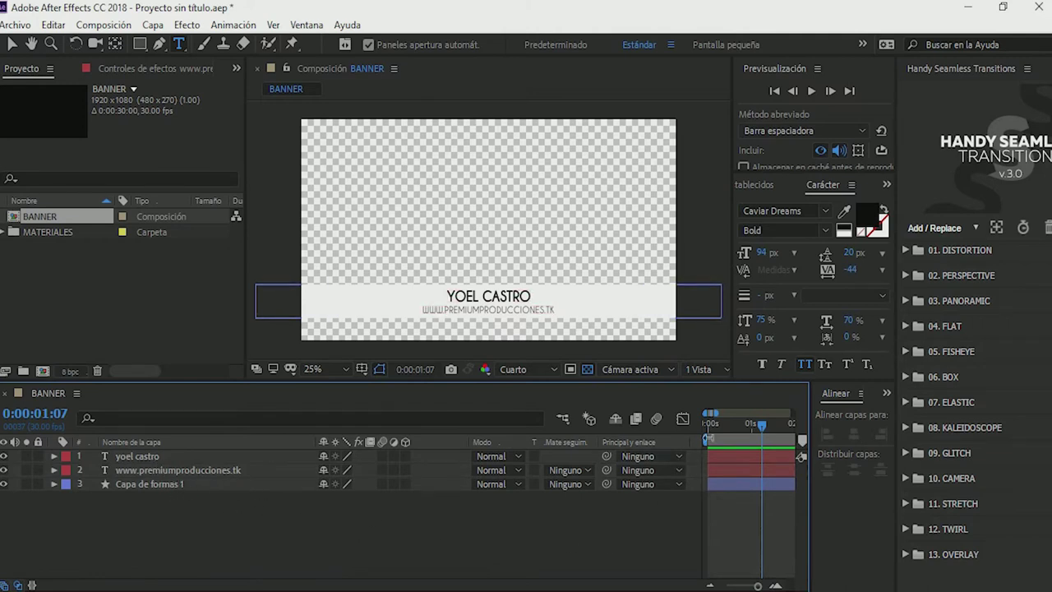
left_click_drag(714, 432, 676, 423)
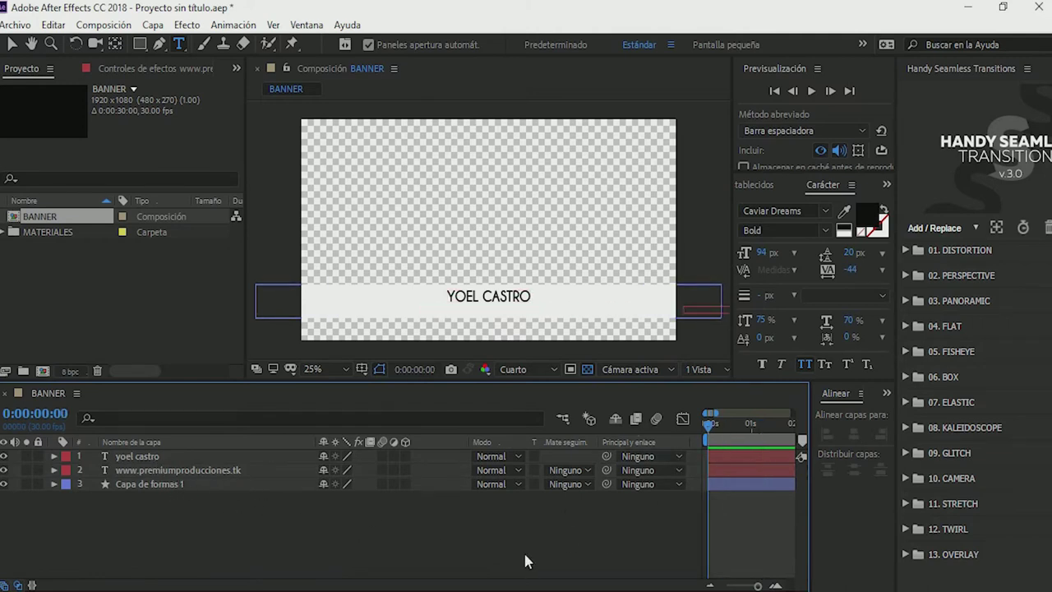
key("space")
key("space")
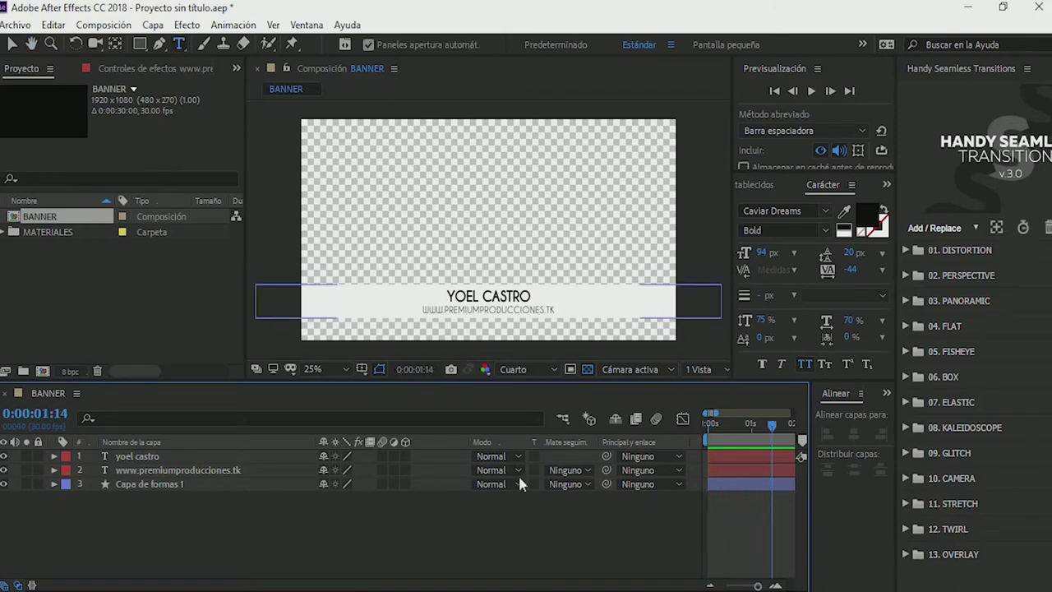
left_click(141, 461)
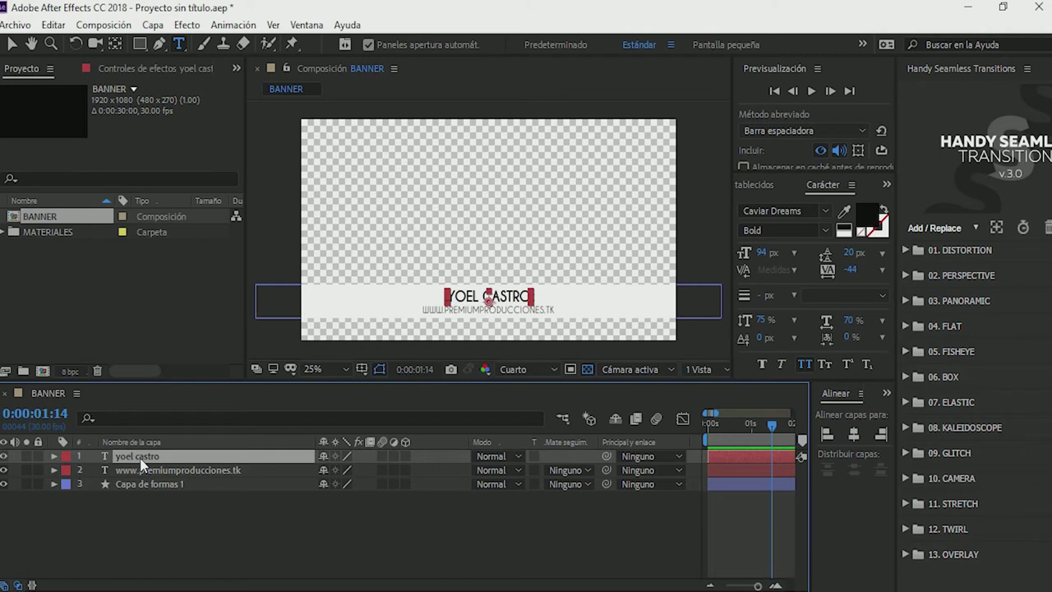
Step: Add a Position animator to the name title and keyframe 0,0 at 0:00:01:01
left_click(55, 458)
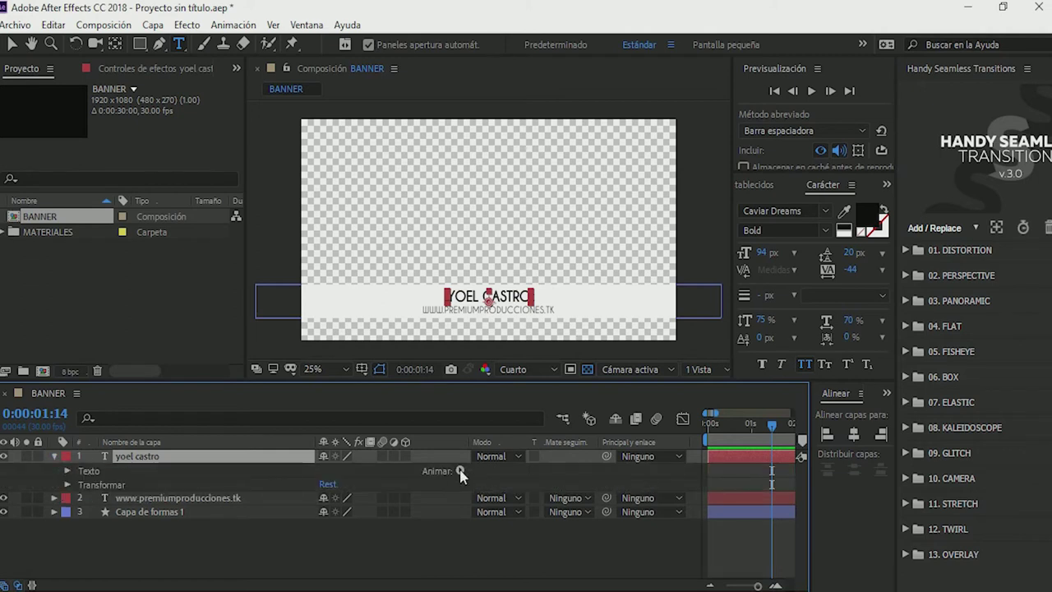
left_click(460, 470)
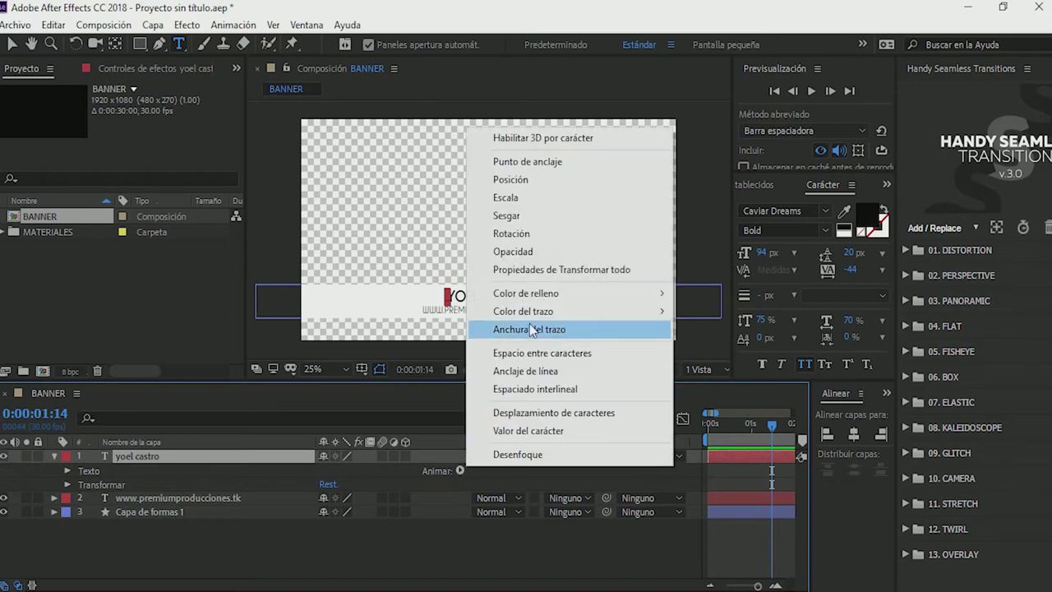
left_click(545, 184)
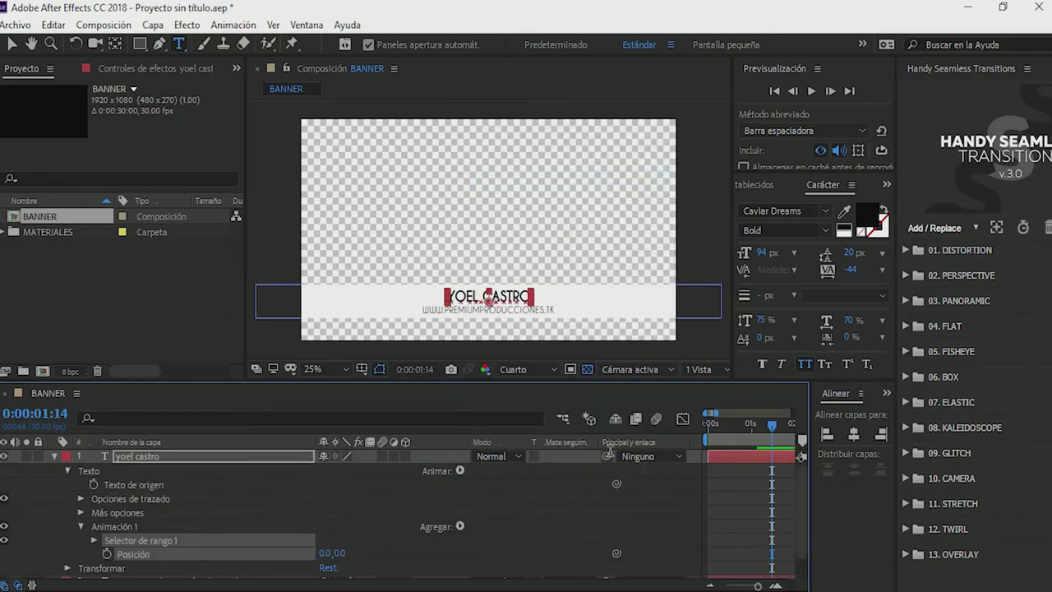
left_click(752, 423)
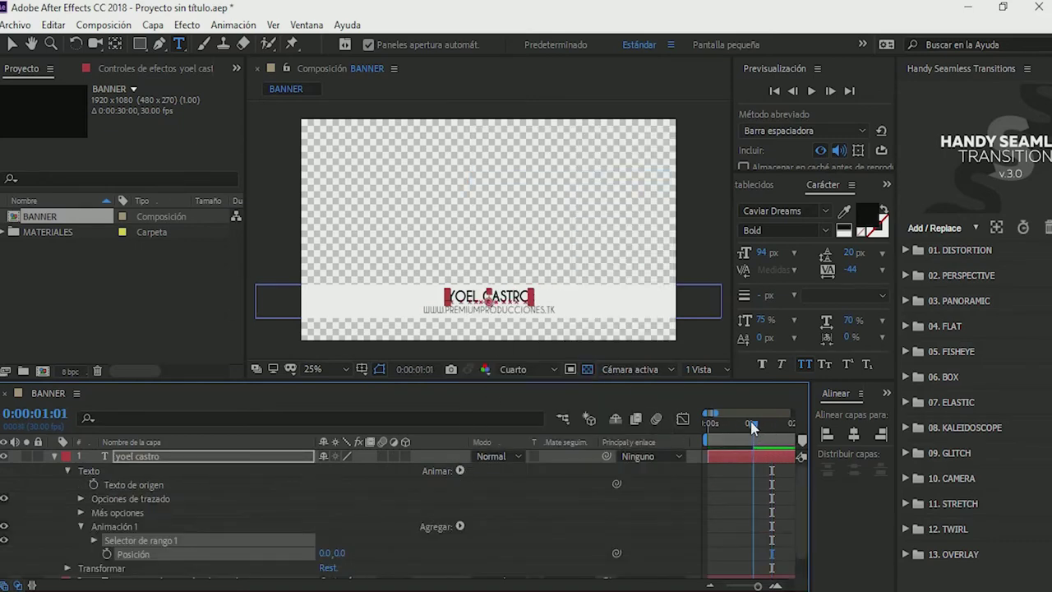
left_click(107, 554)
Step: At 0:00 set the title's Position X to -1220, off frame left, and select both keyframes
left_click_drag(739, 424, 634, 455)
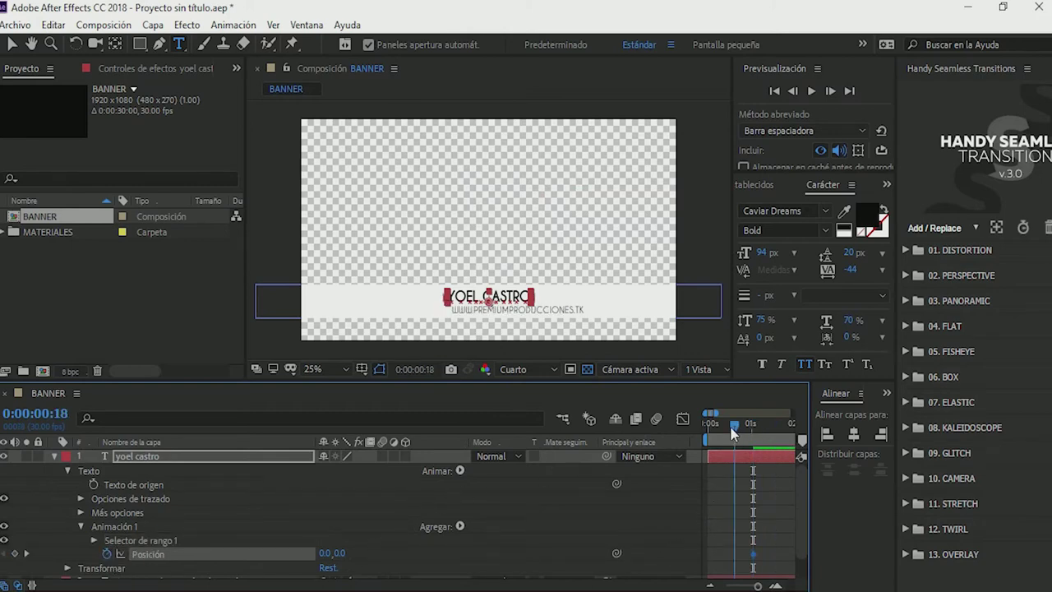
left_click_drag(329, 553, 143, 557)
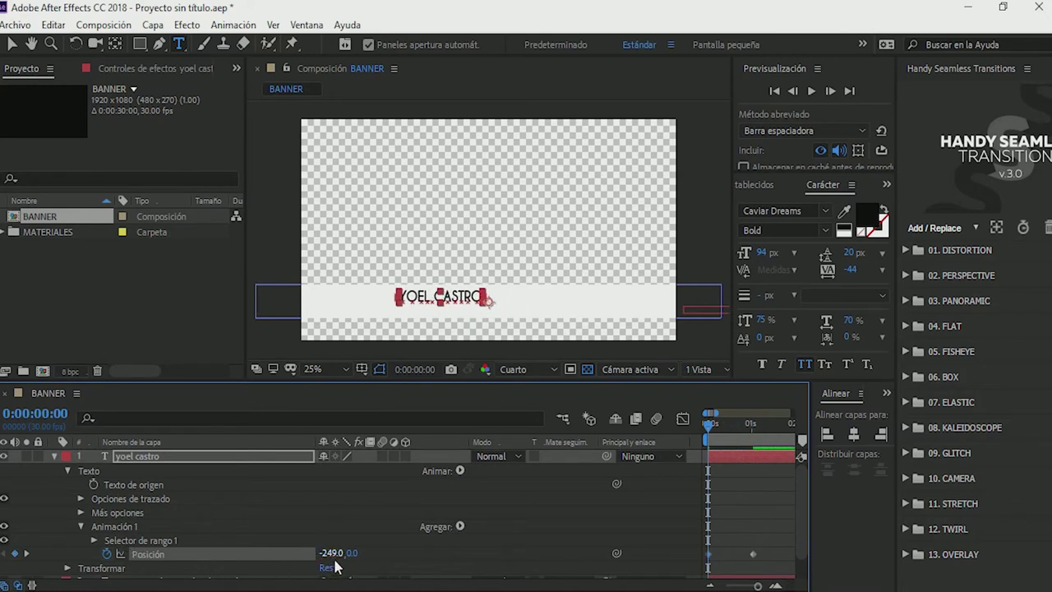
left_click_drag(333, 553, 238, 564)
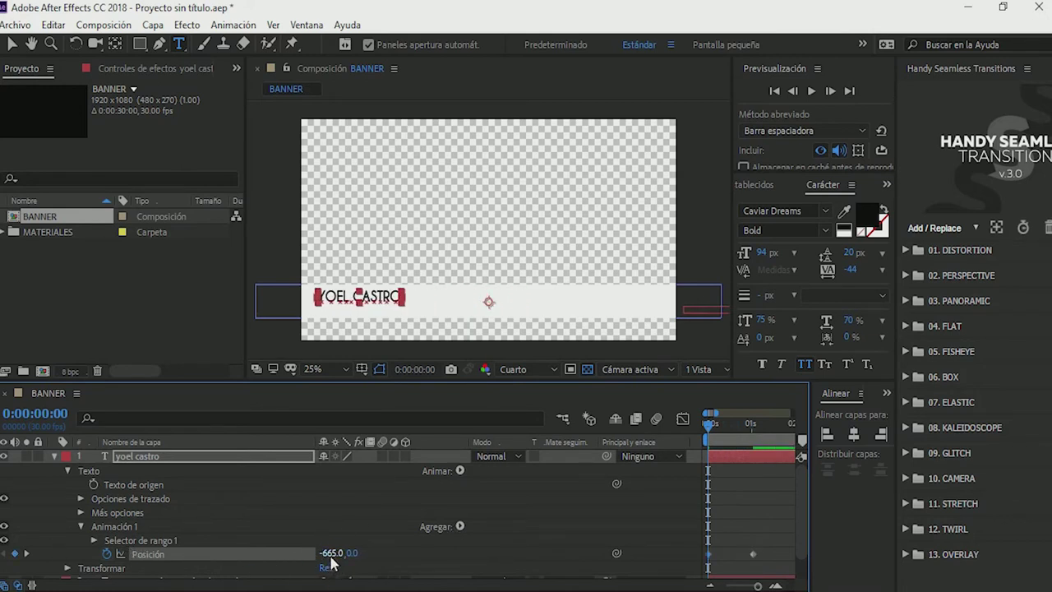
left_click_drag(333, 553, 247, 556)
left_click_drag(333, 553, 232, 551)
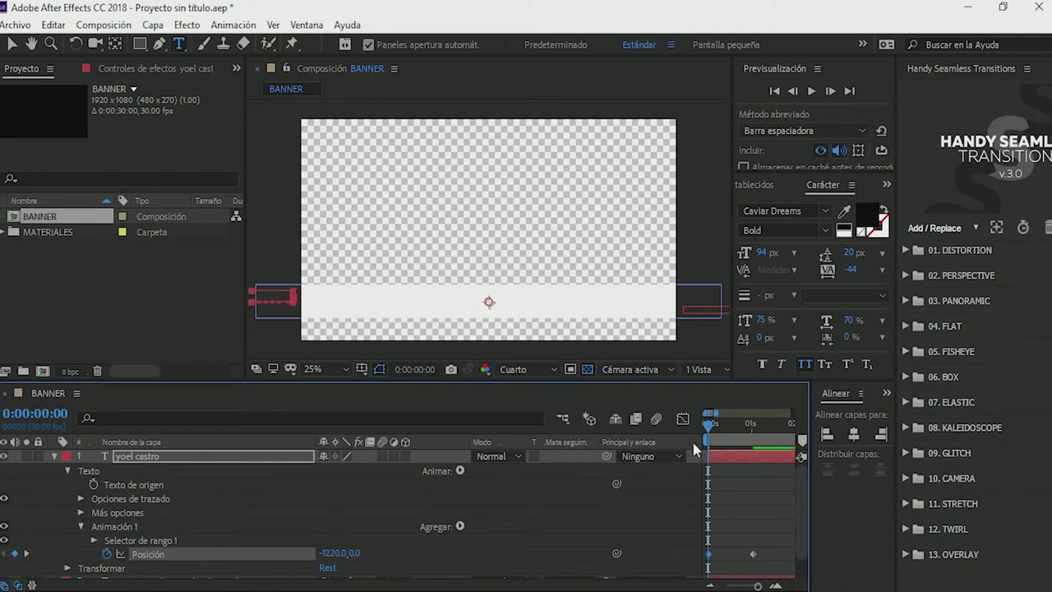
left_click_drag(777, 548, 691, 560)
Step: Apply Easy Ease to the title's Position keyframes with a fast-start speed curve, then preview
left_click(683, 419)
left_click(753, 544)
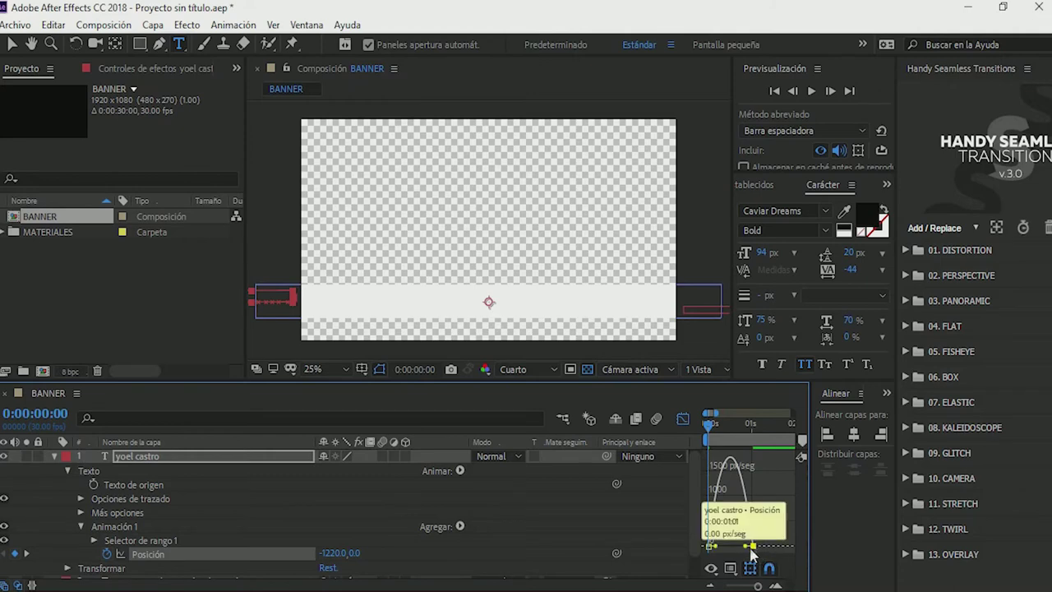
left_click_drag(744, 546, 712, 552)
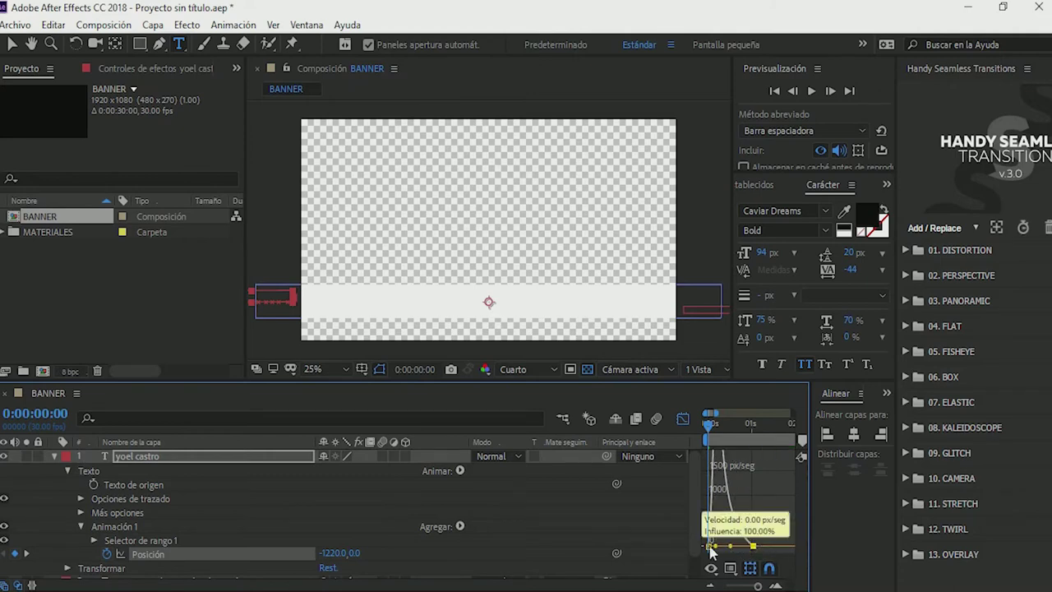
left_click(684, 418)
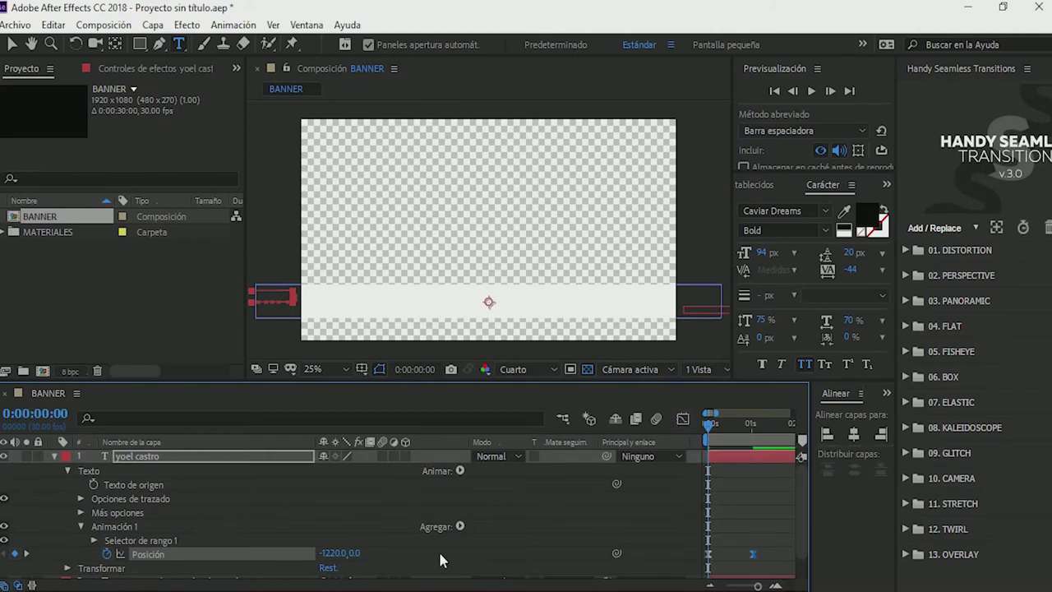
key("space")
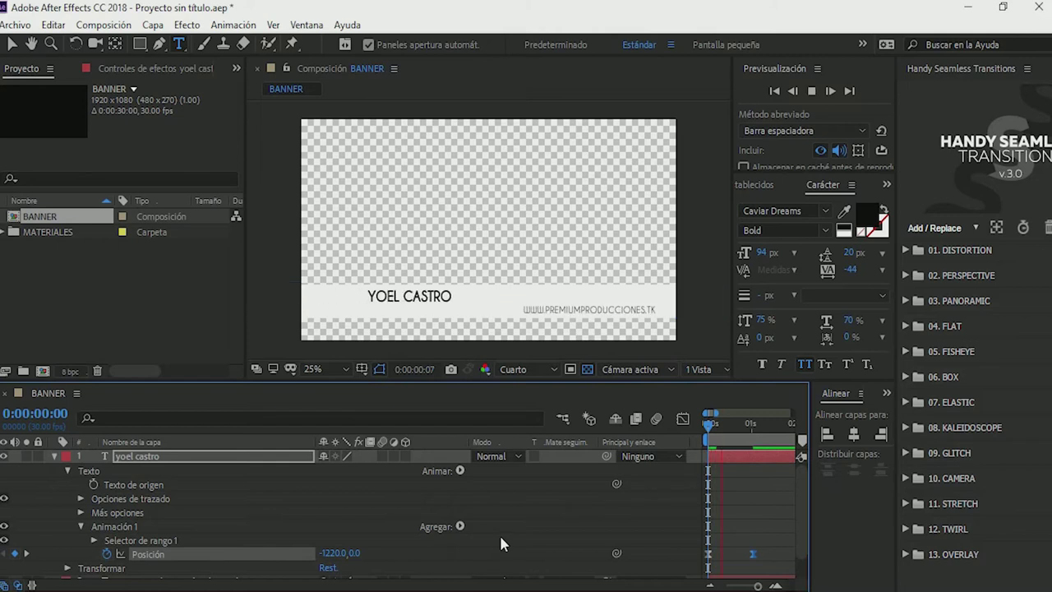
key("space")
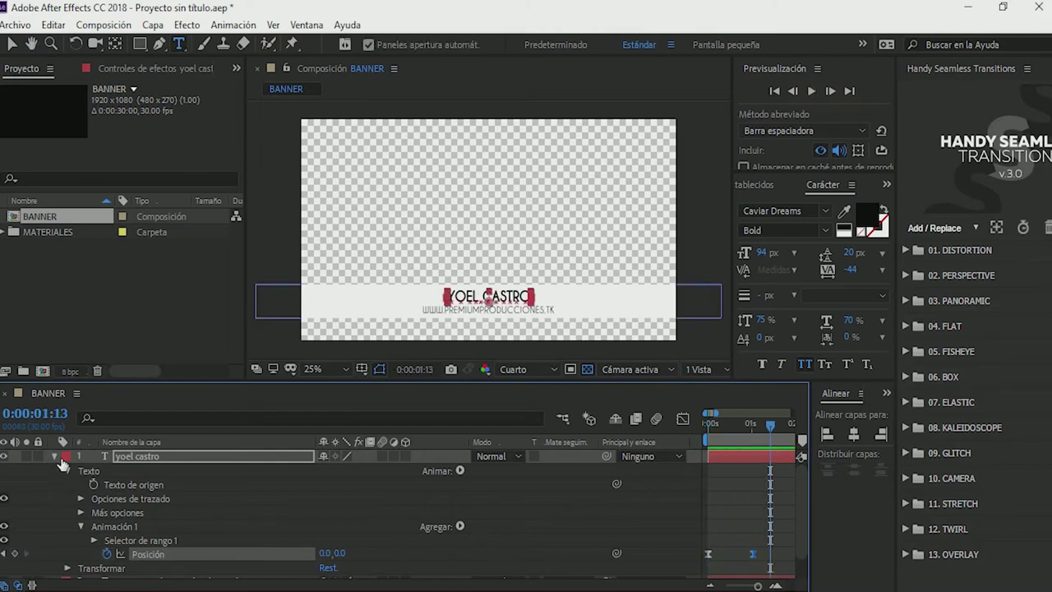
Step: Collapse the name layer, preview both text animations from 0:00, stopping at 0:00:00:14
left_click(54, 456)
left_click(551, 540)
left_click_drag(770, 425, 684, 419)
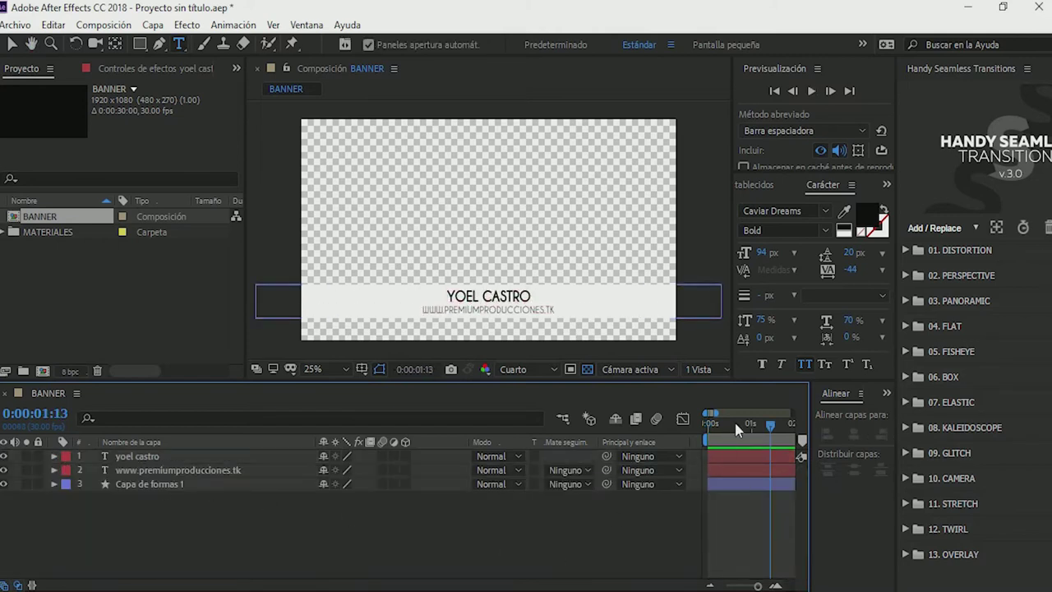
key("space")
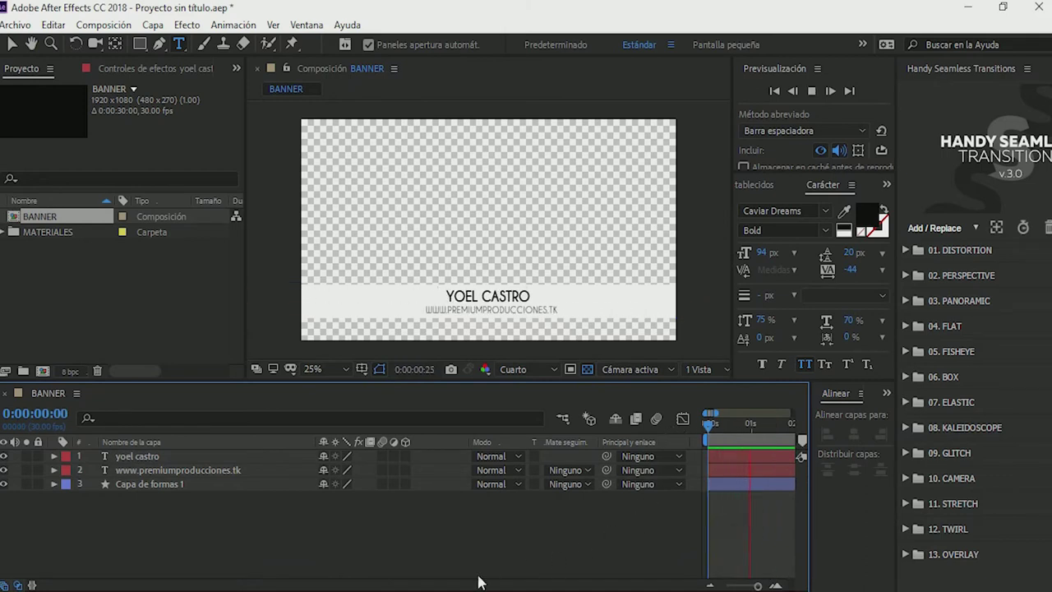
left_click_drag(743, 424, 730, 426)
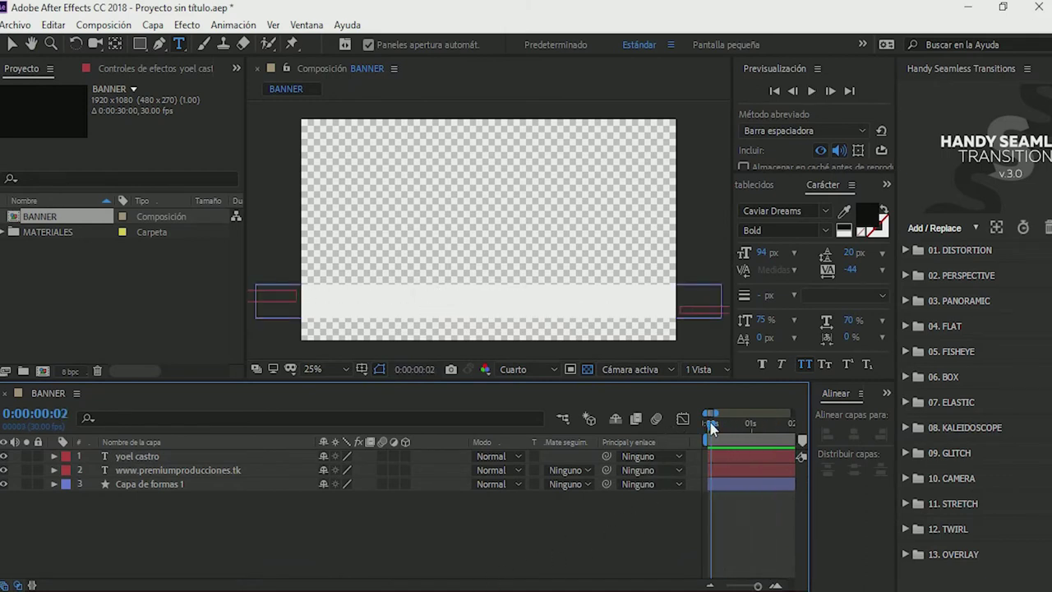
left_click(712, 454)
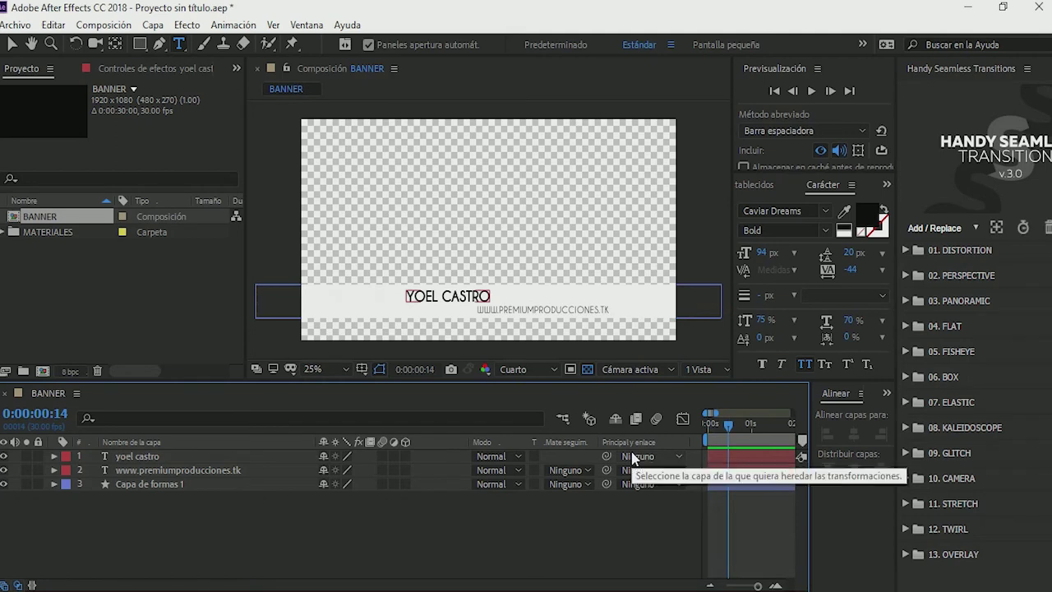
key("minus")
key("minus")
key("minus")
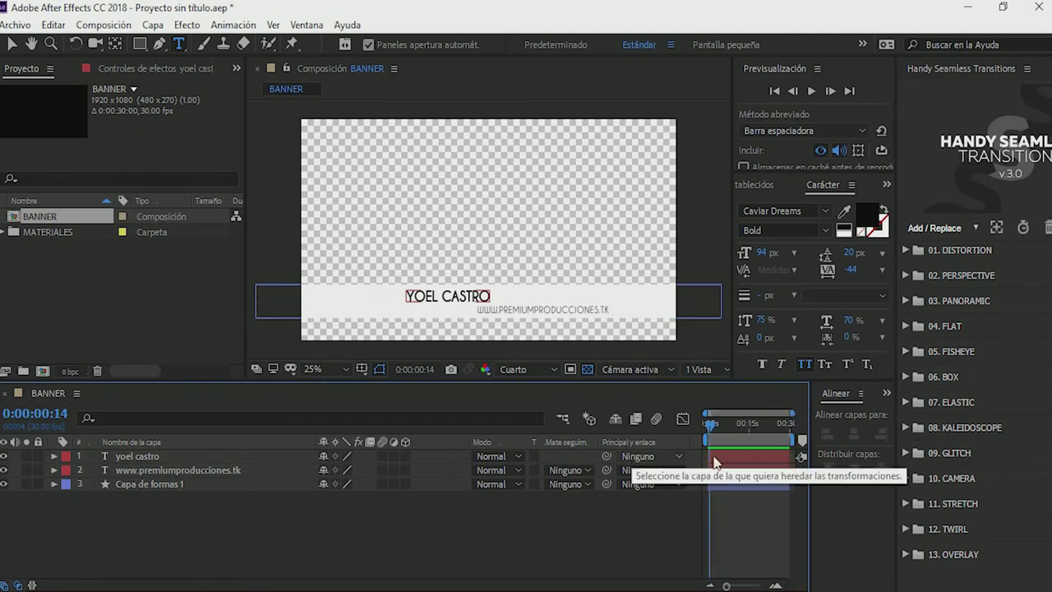
left_click(164, 457)
key("alt+shift+p")
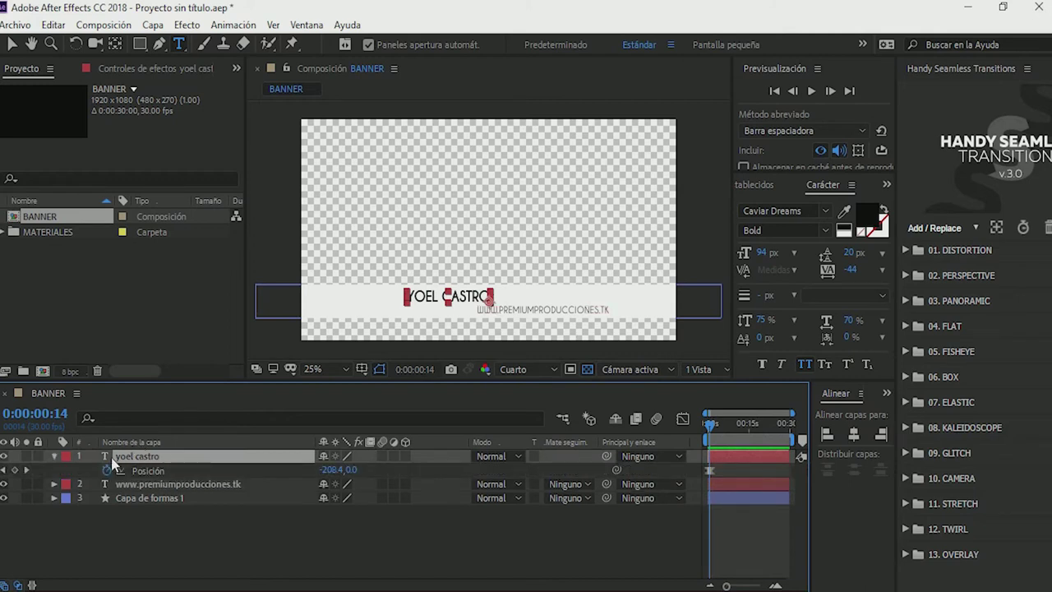
left_click(54, 456)
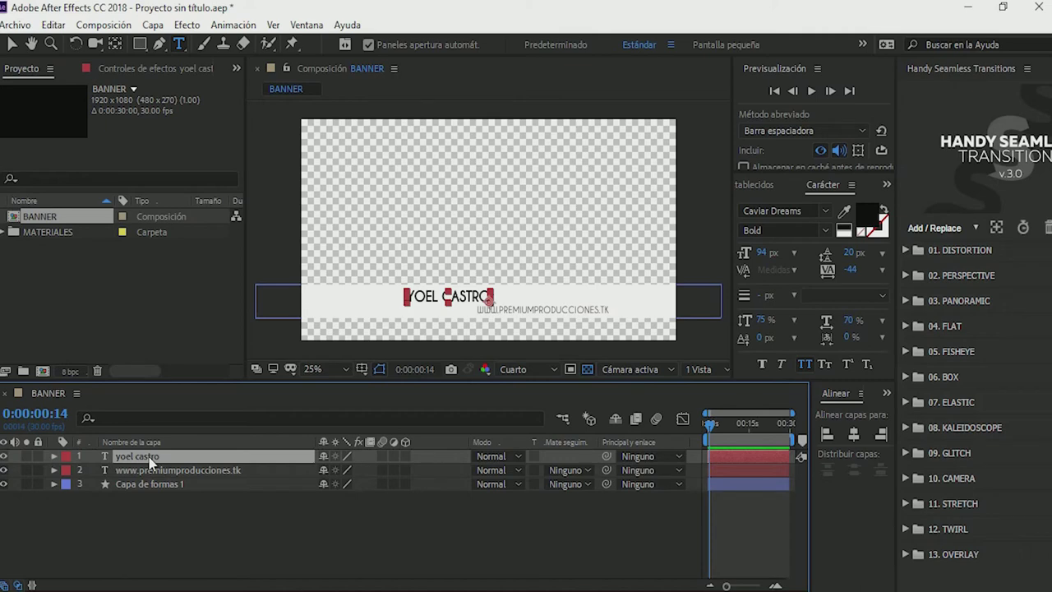
key("p")
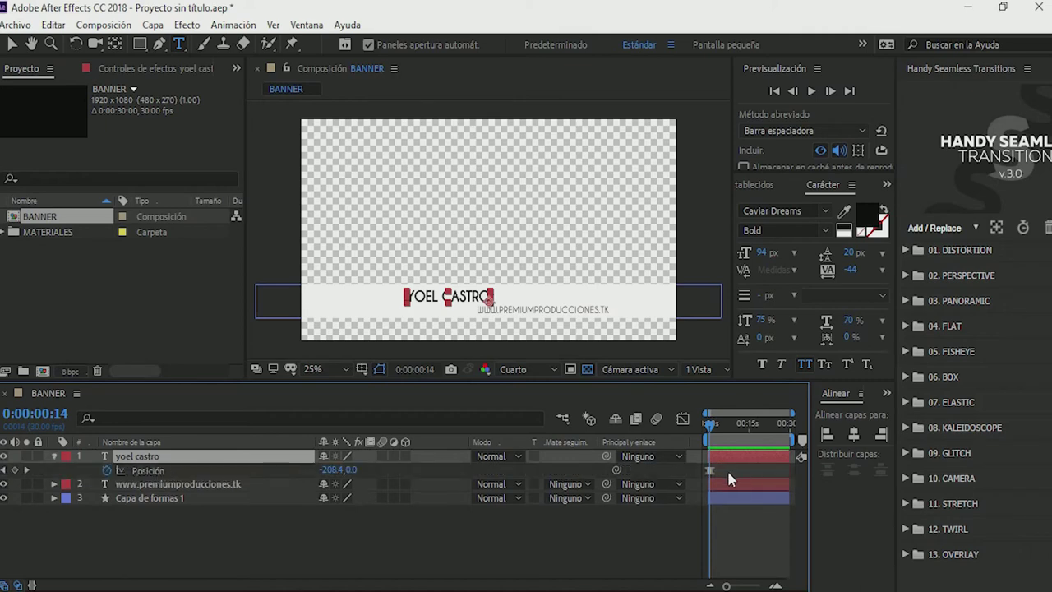
scroll(729, 479, "up", 3)
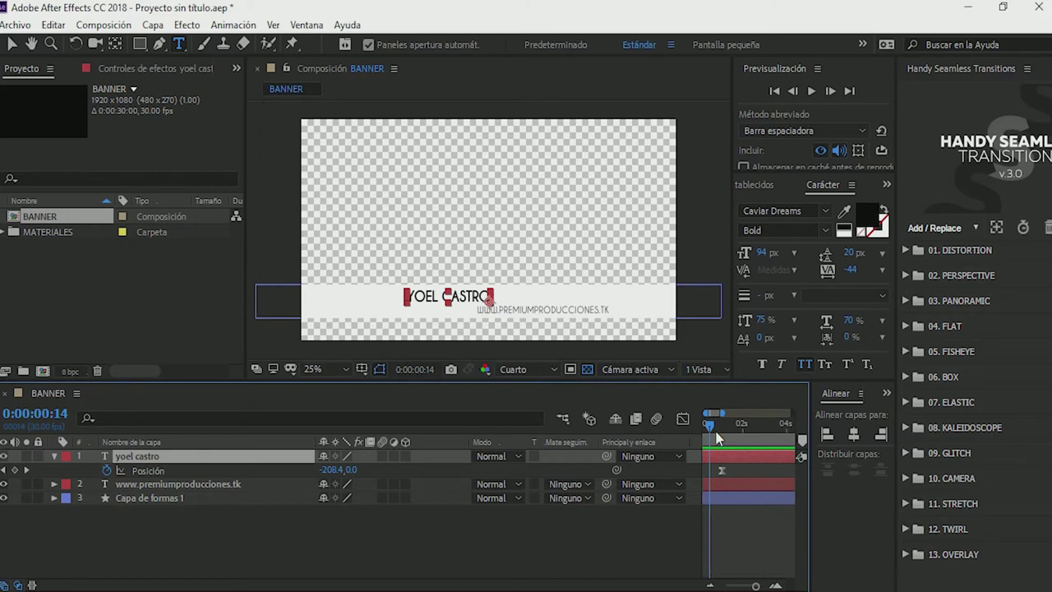
scroll(731, 470, "down", 2)
left_click_drag(744, 476, 698, 466)
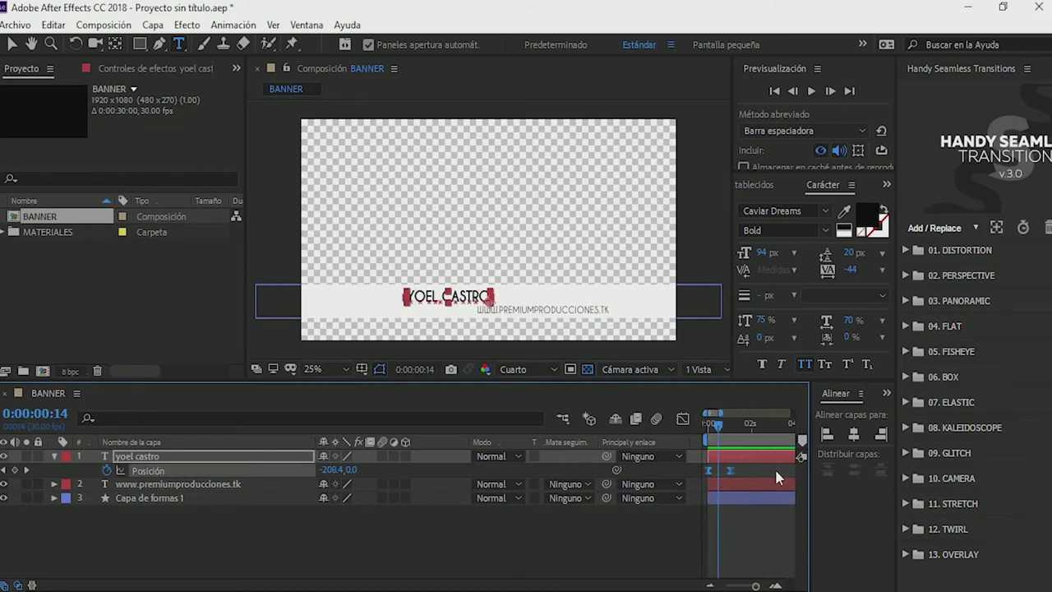
scroll(776, 473, "down", 5)
Step: Paste the name's Position keyframes around 27:00 and shift them later toward the comp's end
left_click(782, 423)
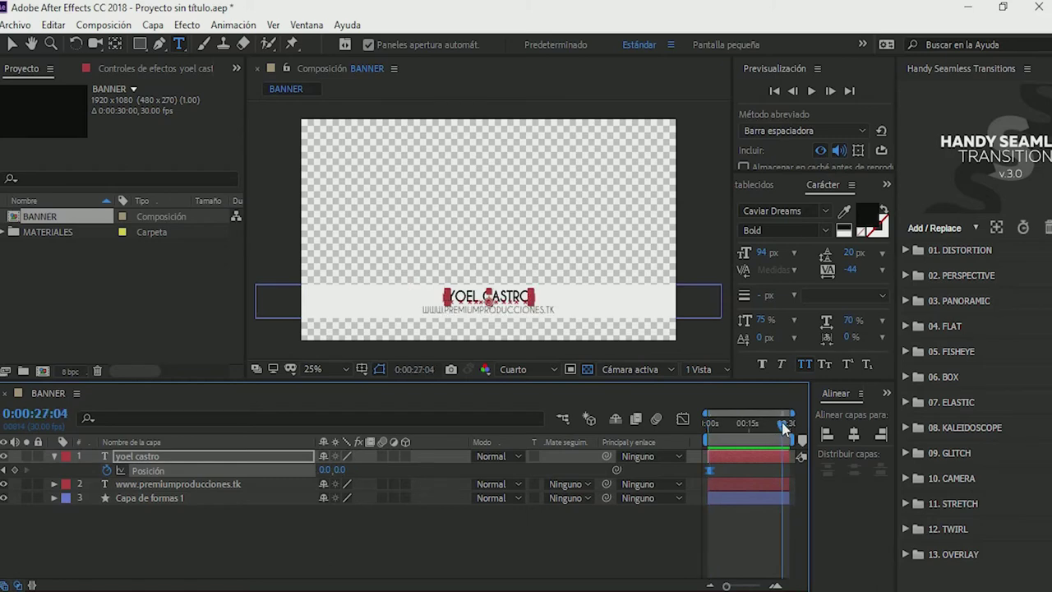
scroll(785, 429, "up", 3)
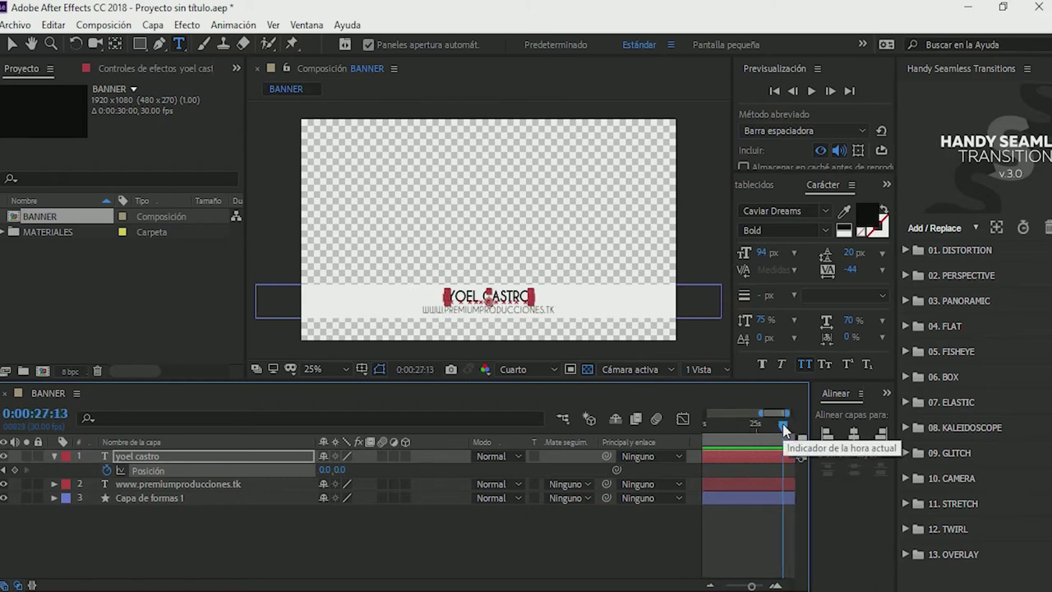
scroll(781, 423, "down", 2)
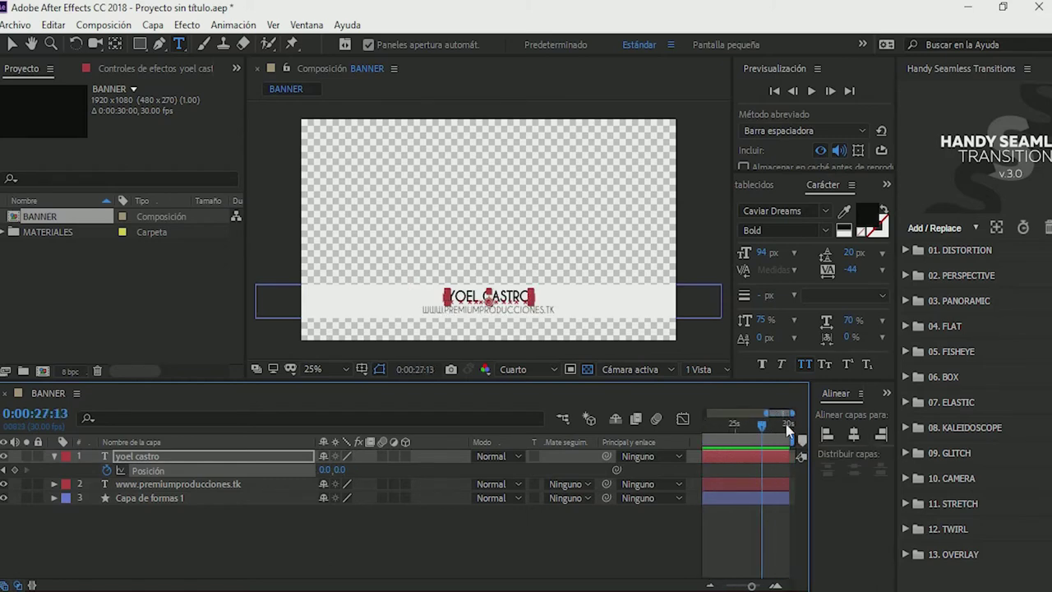
left_click_drag(762, 425, 753, 428)
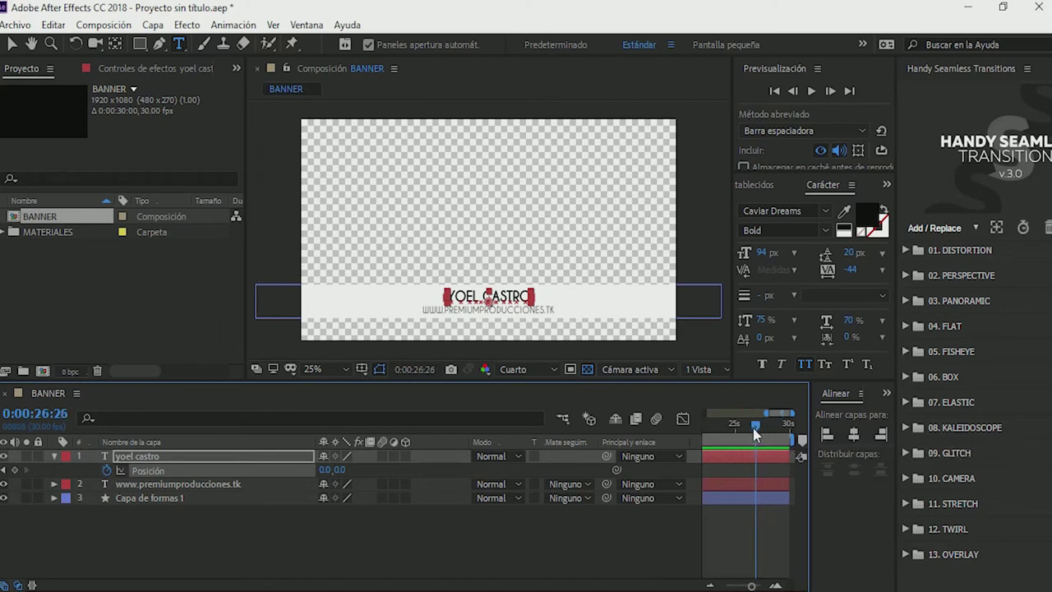
key("ctrl+v")
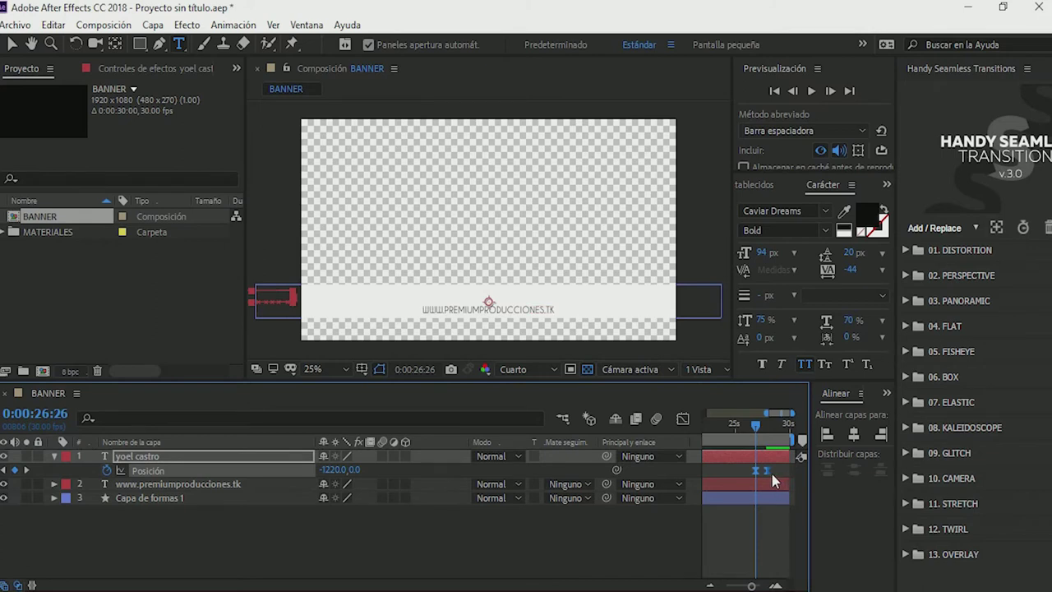
left_click_drag(767, 474, 784, 472)
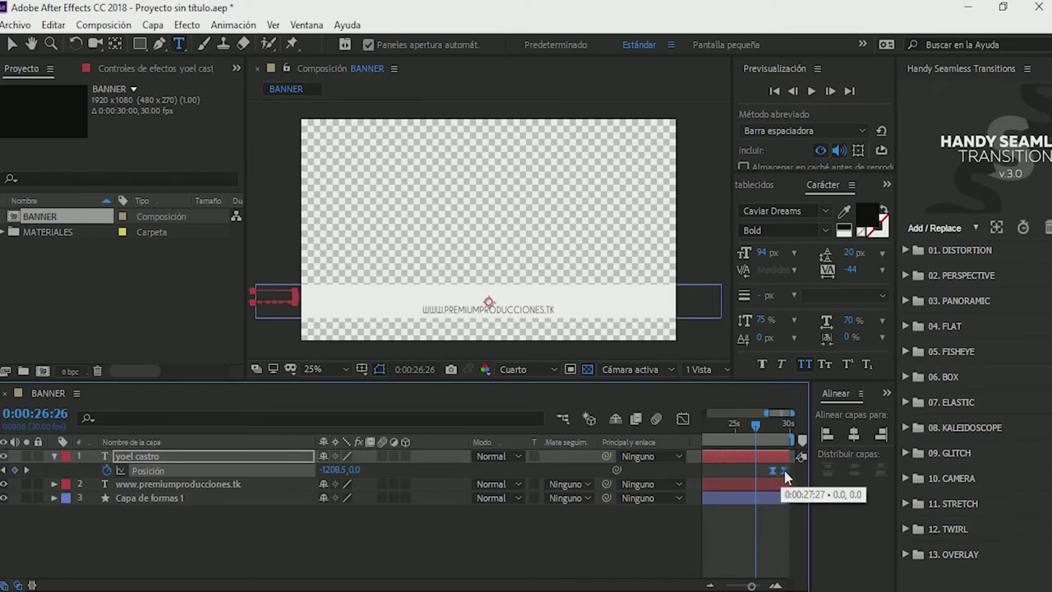
left_click(769, 427)
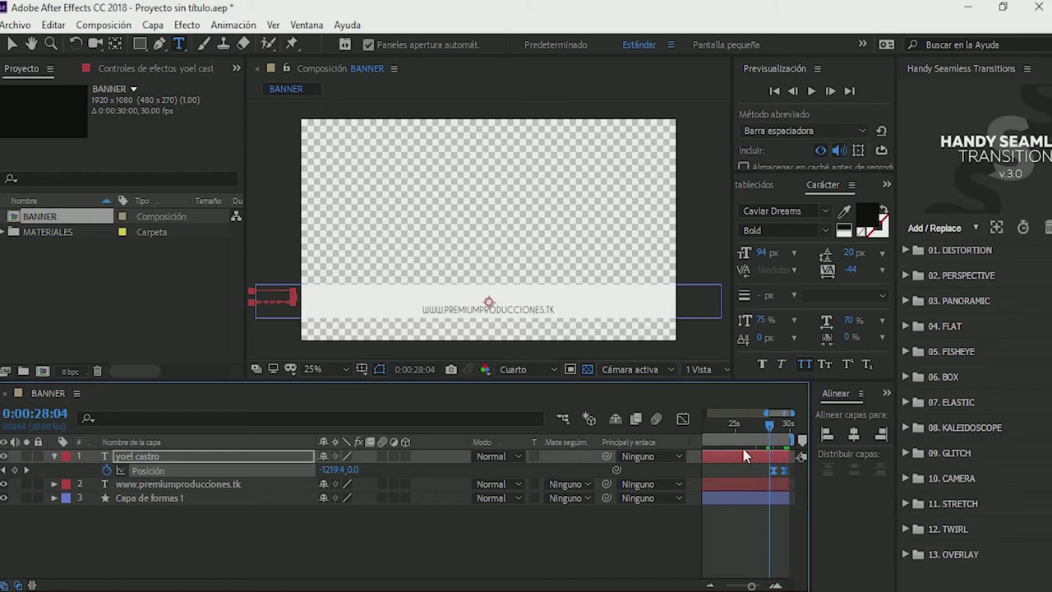
key("space")
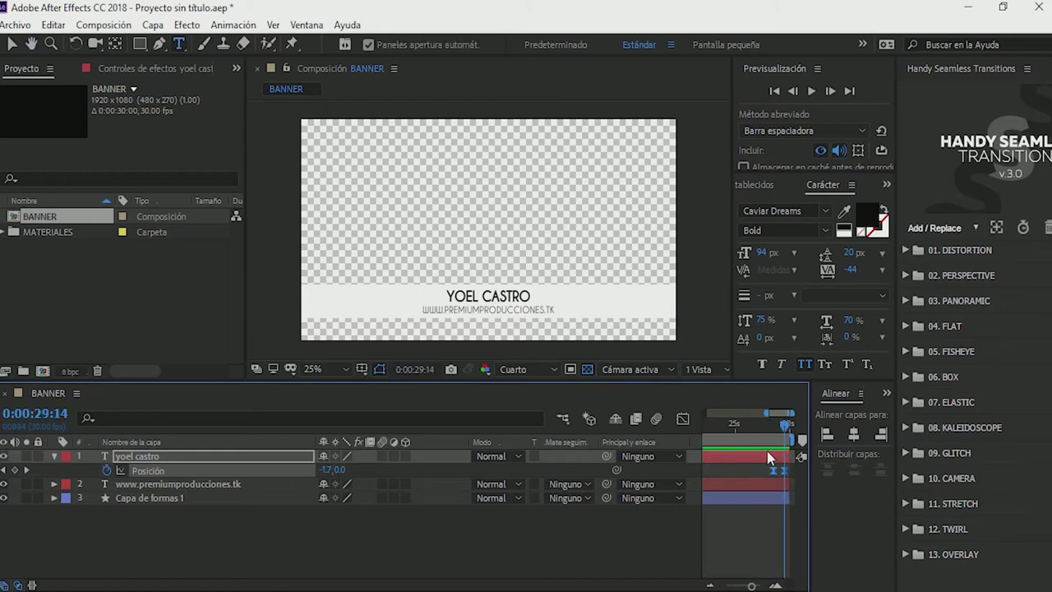
key("space")
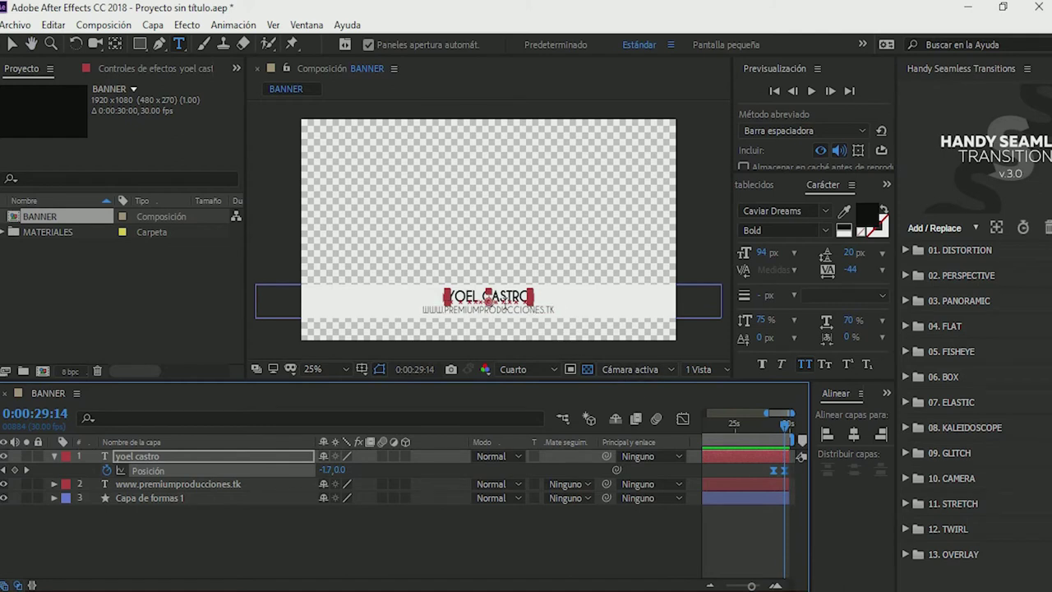
Step: Time-reverse the pasted keyframes so the name slides out left to -1220,0, then preview
left_click(784, 471)
right_click(785, 475)
mouse_move(817, 470)
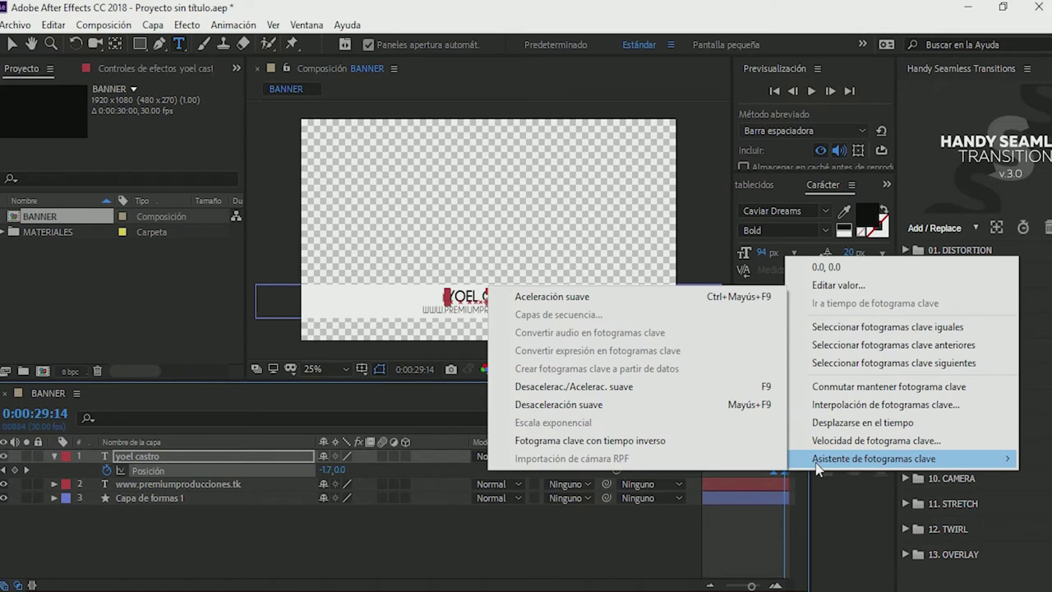
left_click(586, 448)
left_click(761, 427)
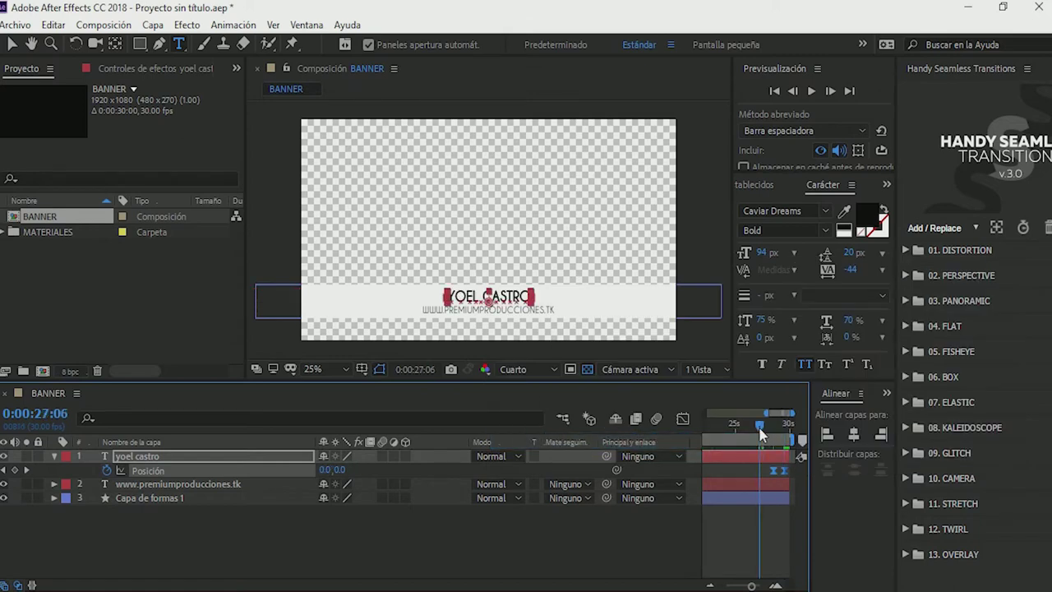
left_click_drag(760, 426, 706, 426)
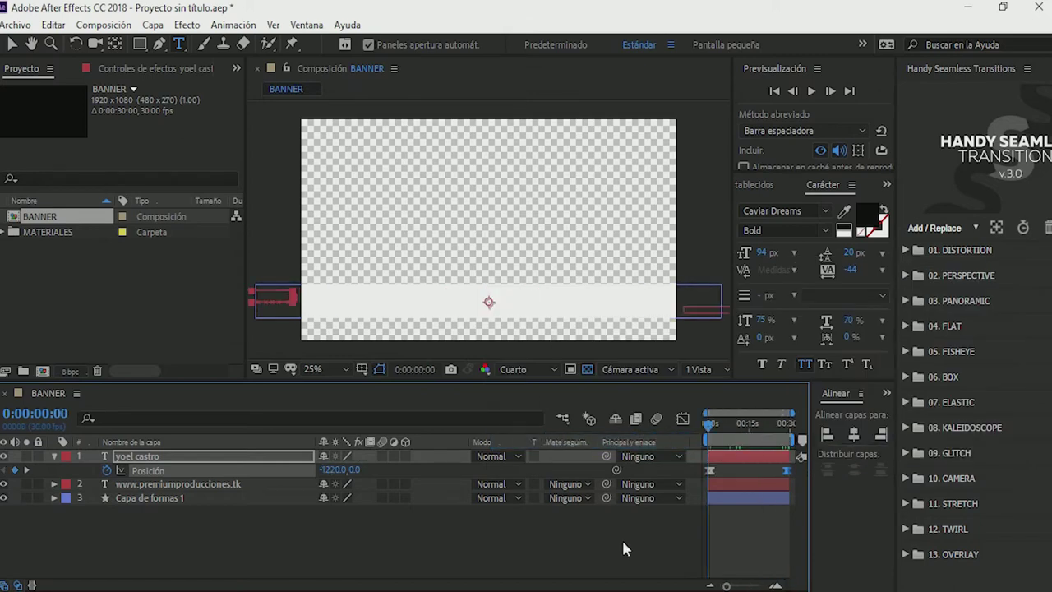
key("space")
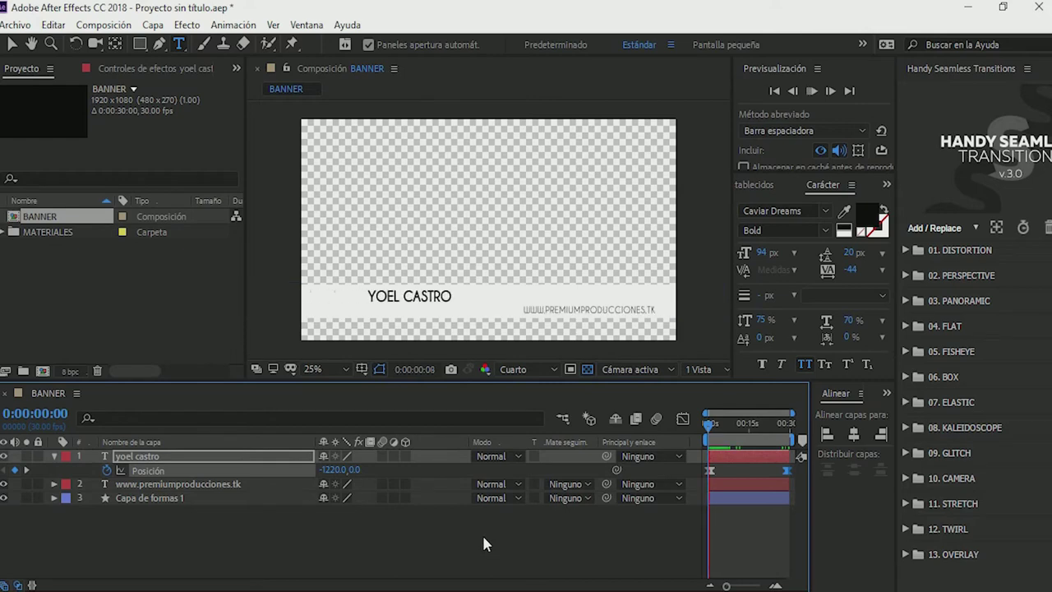
left_click_drag(770, 426, 784, 426)
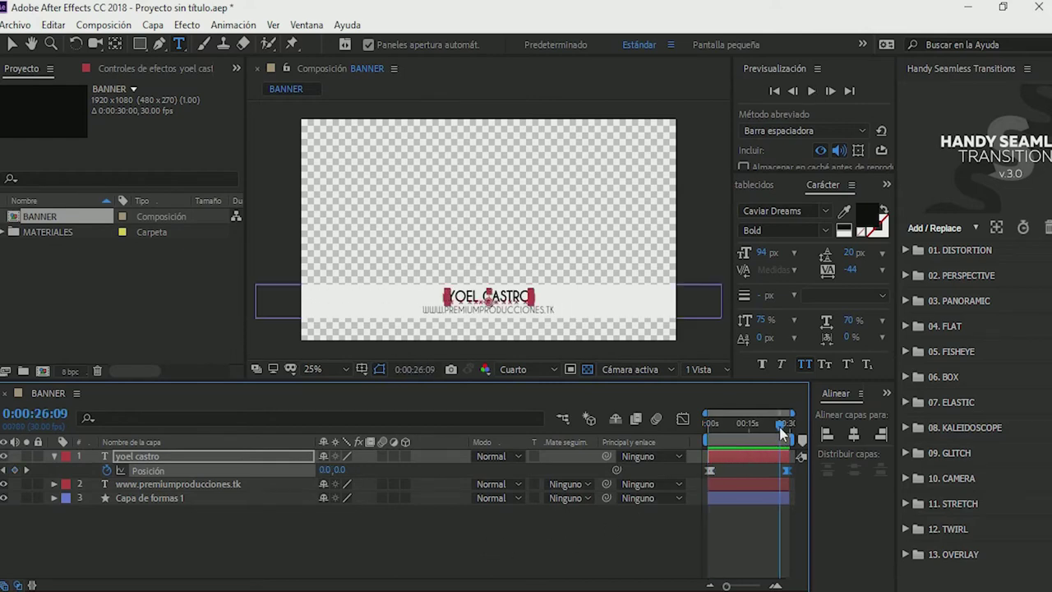
key("space")
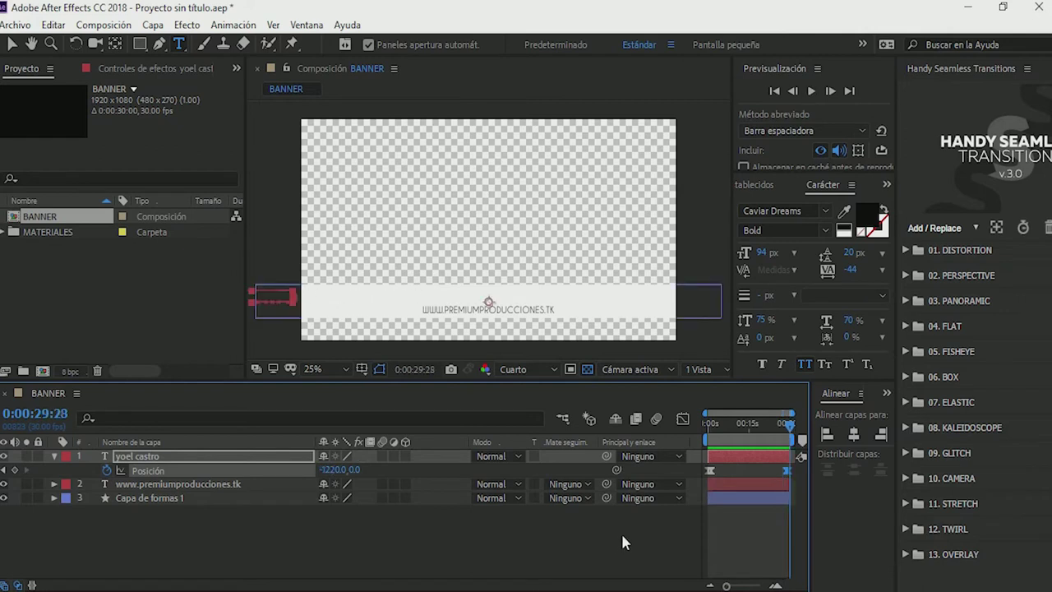
left_click(53, 457)
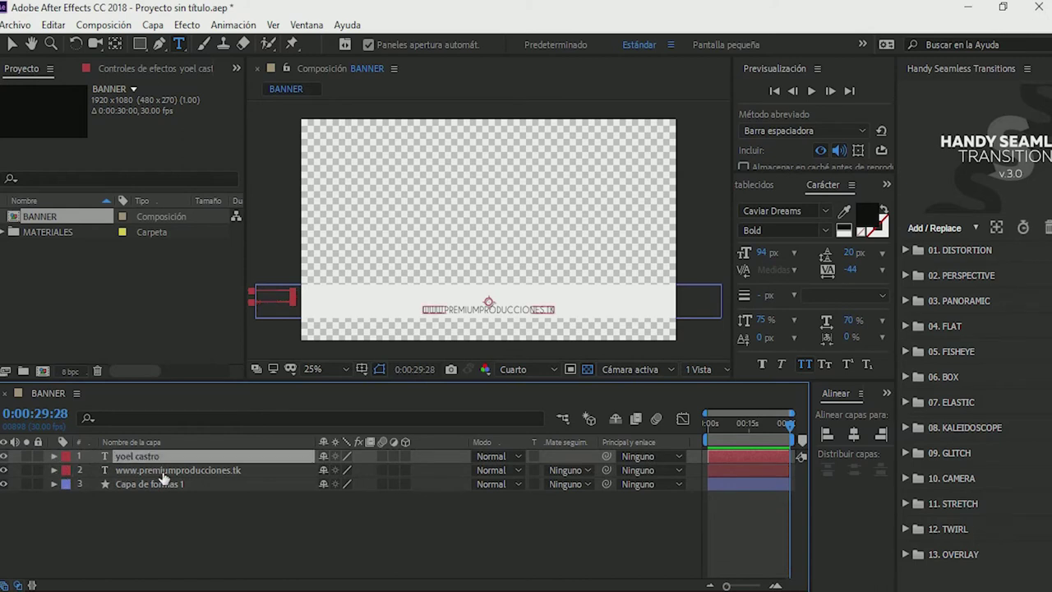
Step: Select the name's exit keyframes and zoom in on the comp's end at 28:16
left_click(164, 471)
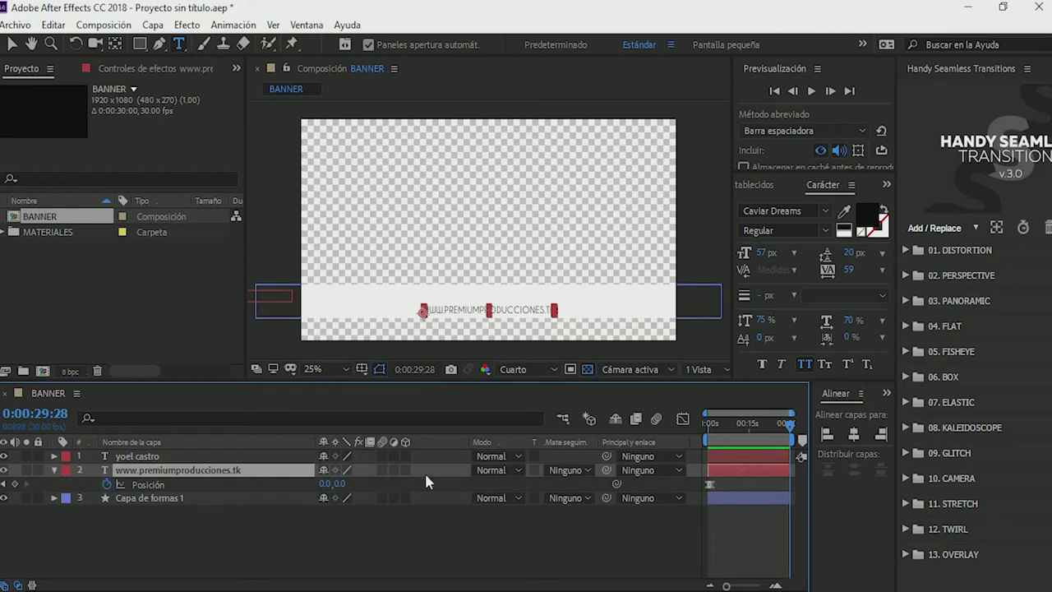
left_click(709, 484)
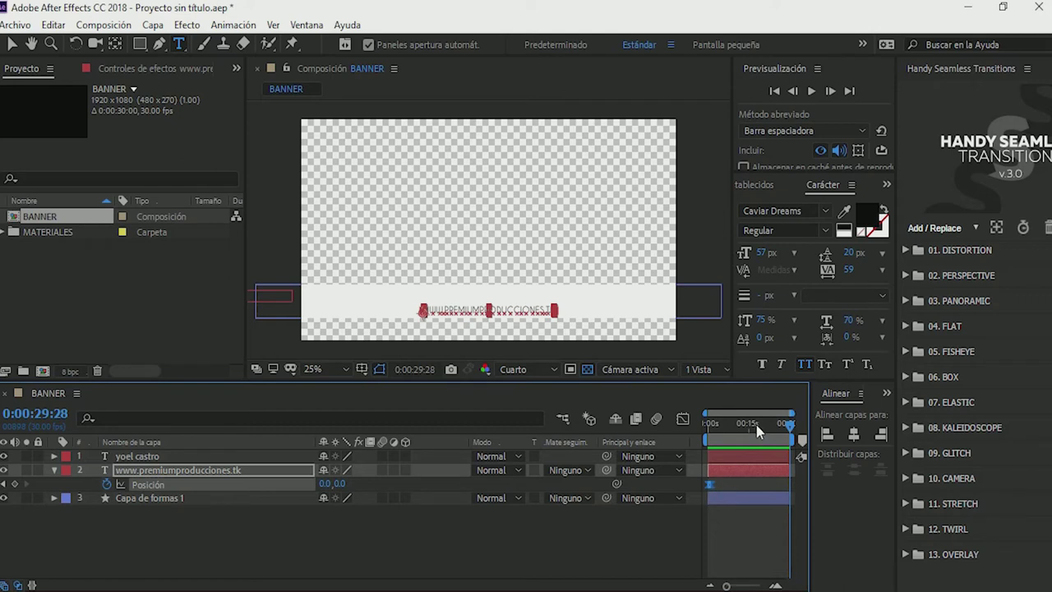
left_click(784, 425)
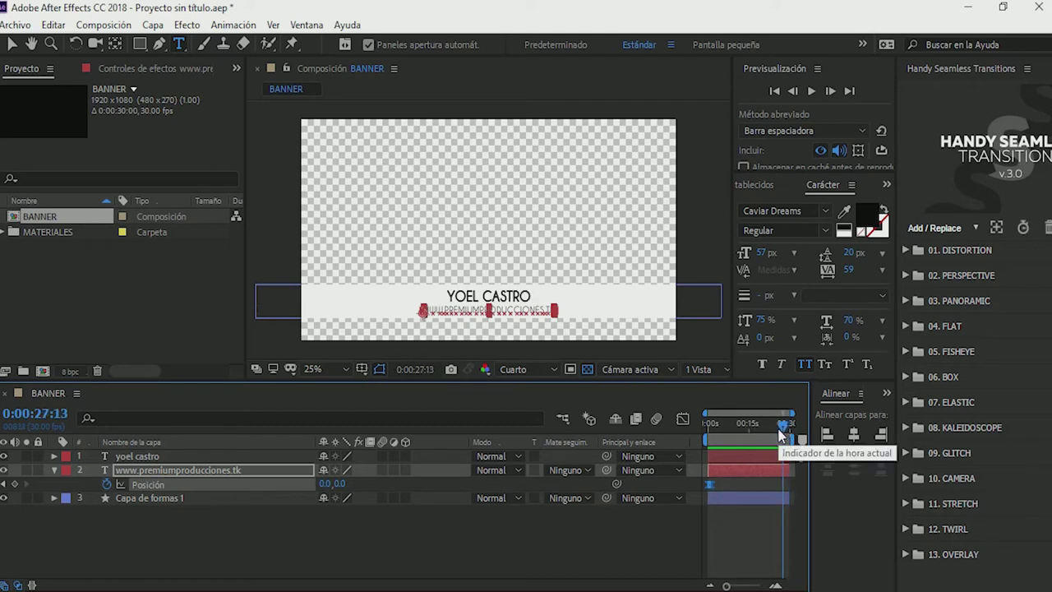
left_click(202, 458)
key("p")
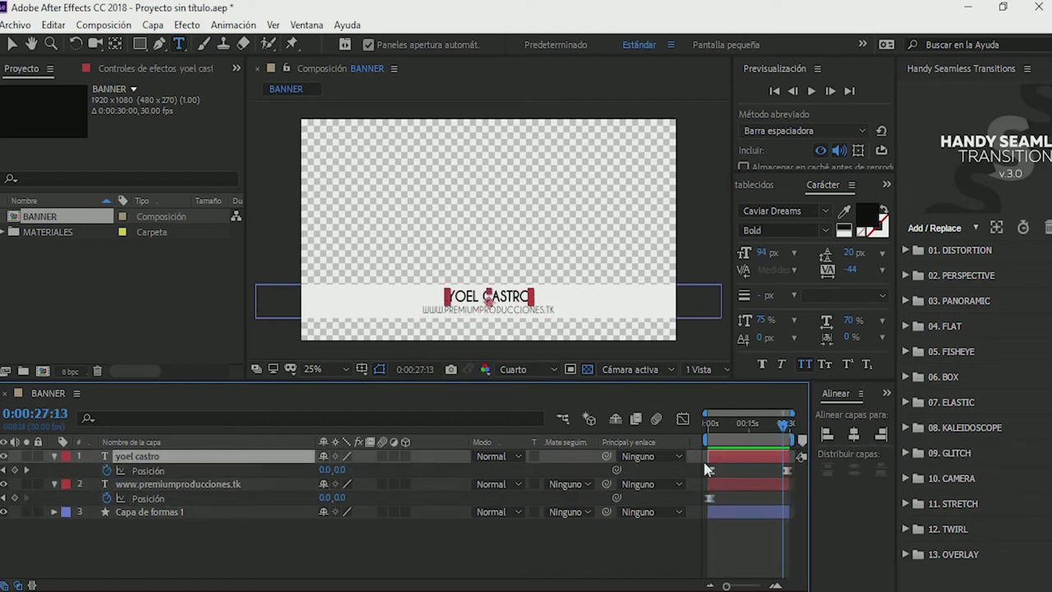
left_click(786, 427)
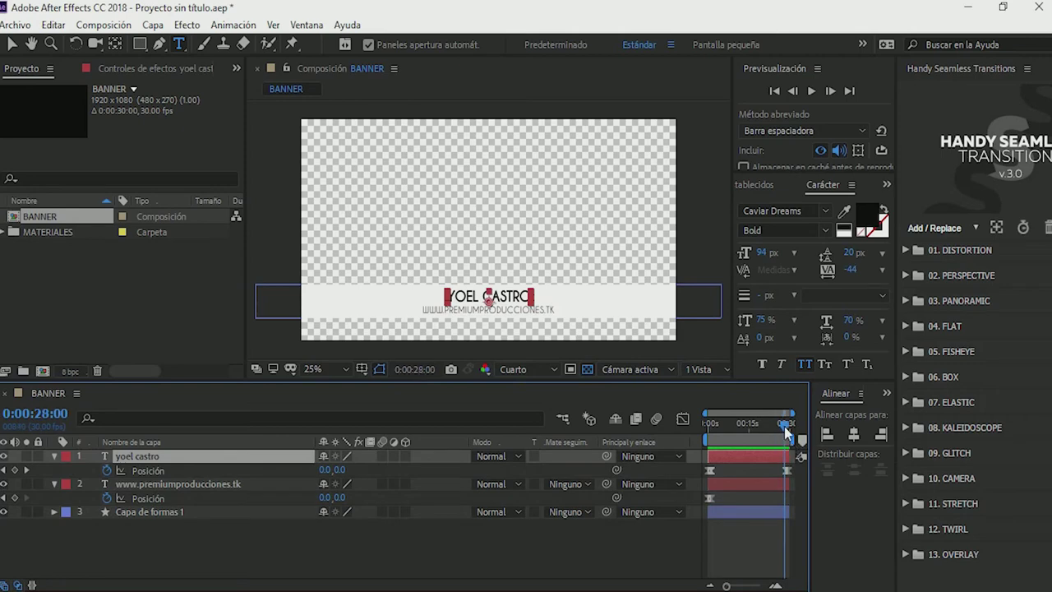
key("equal")
key("equal")
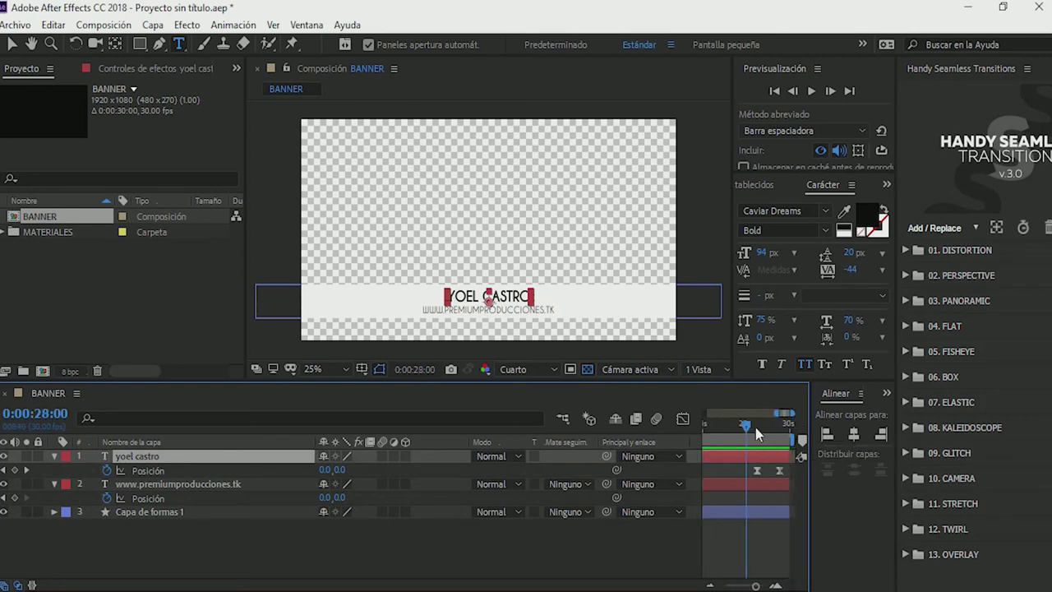
left_click(758, 428)
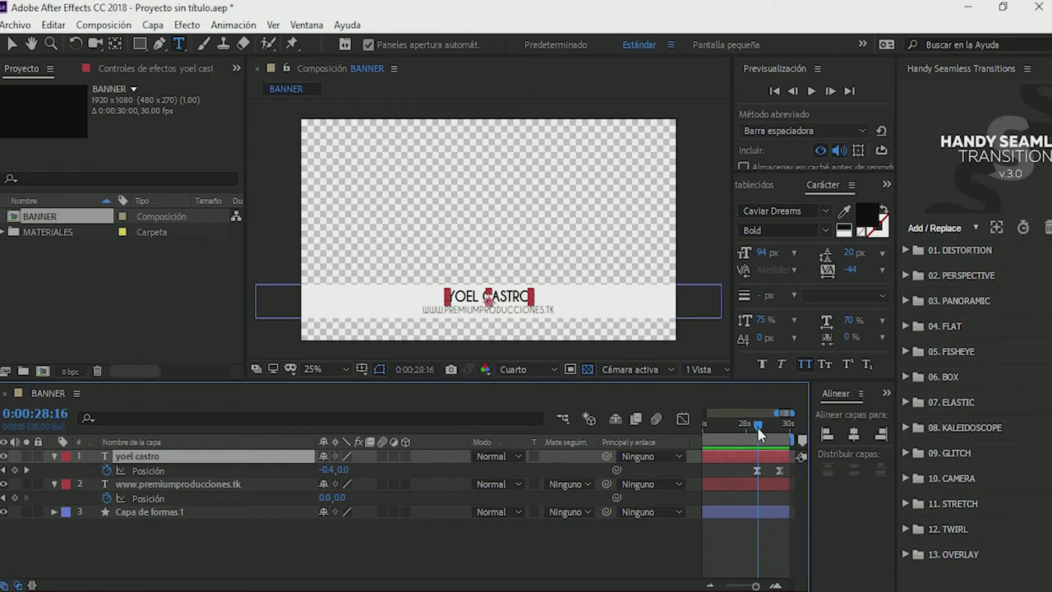
Step: Paste the exit keyframes onto the URL layer, time-reverse them so it slides out right, and preview
left_click(178, 485)
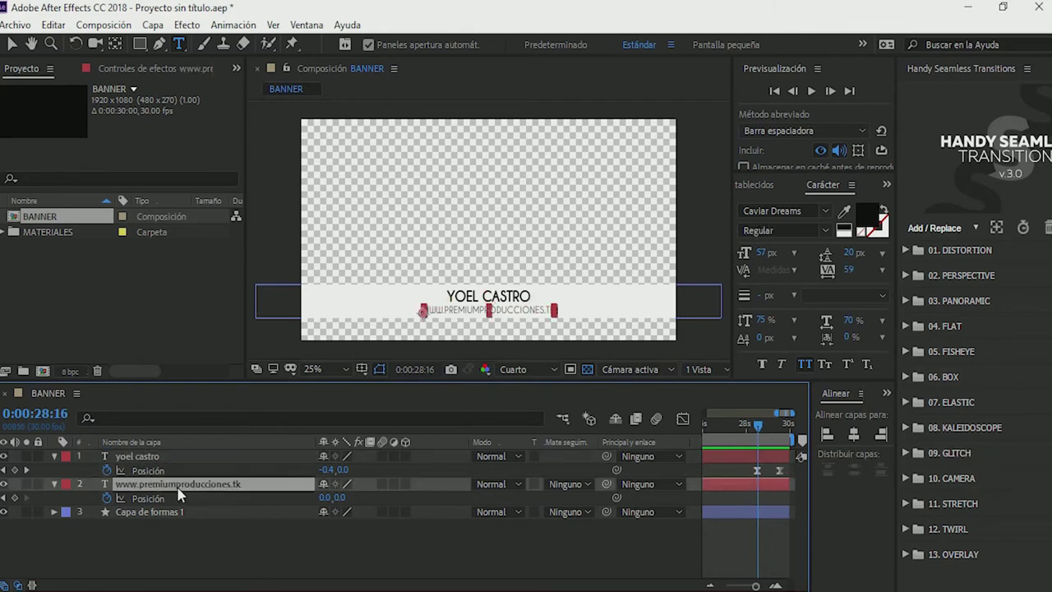
key("ctrl+v")
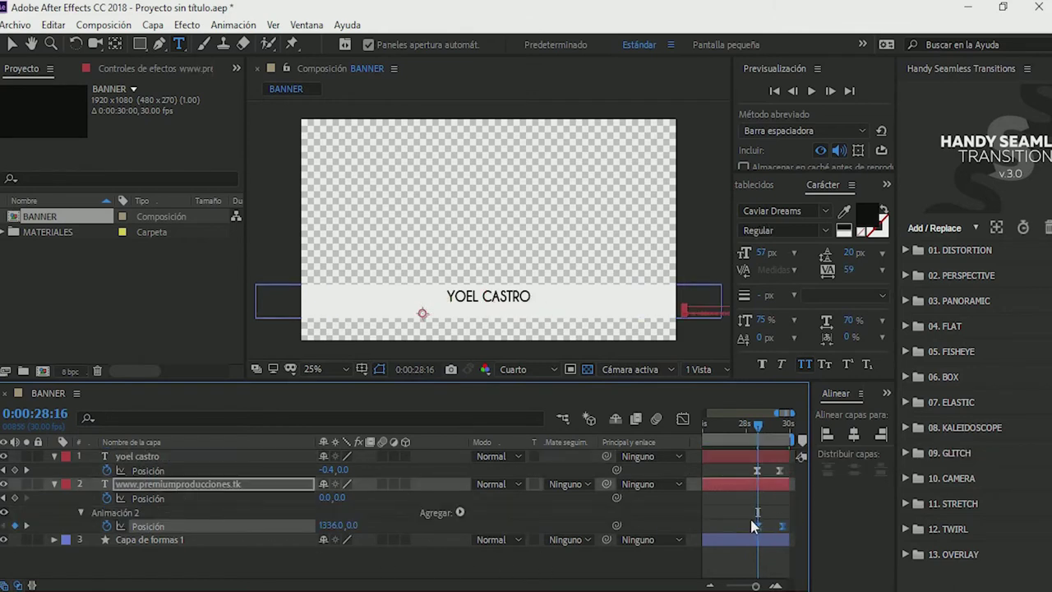
right_click(782, 527)
mouse_move(832, 518)
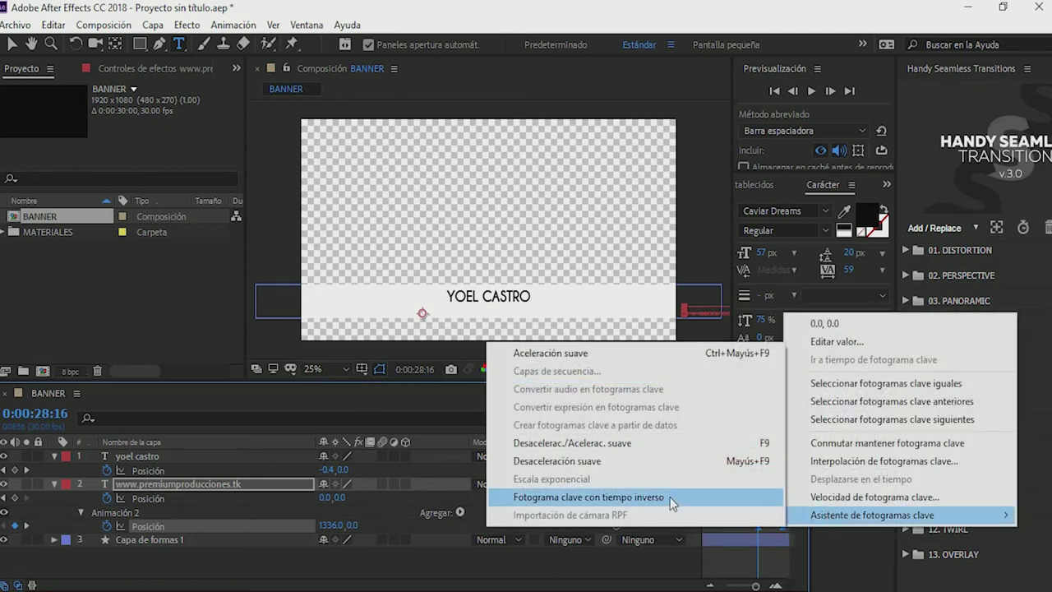
left_click(589, 498)
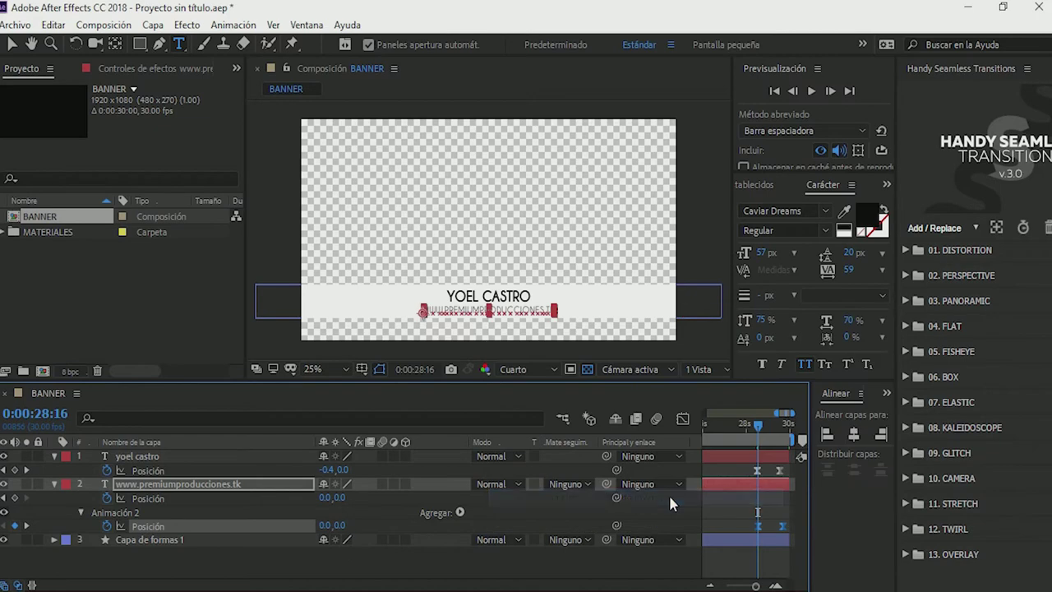
left_click(592, 570)
left_click(752, 427)
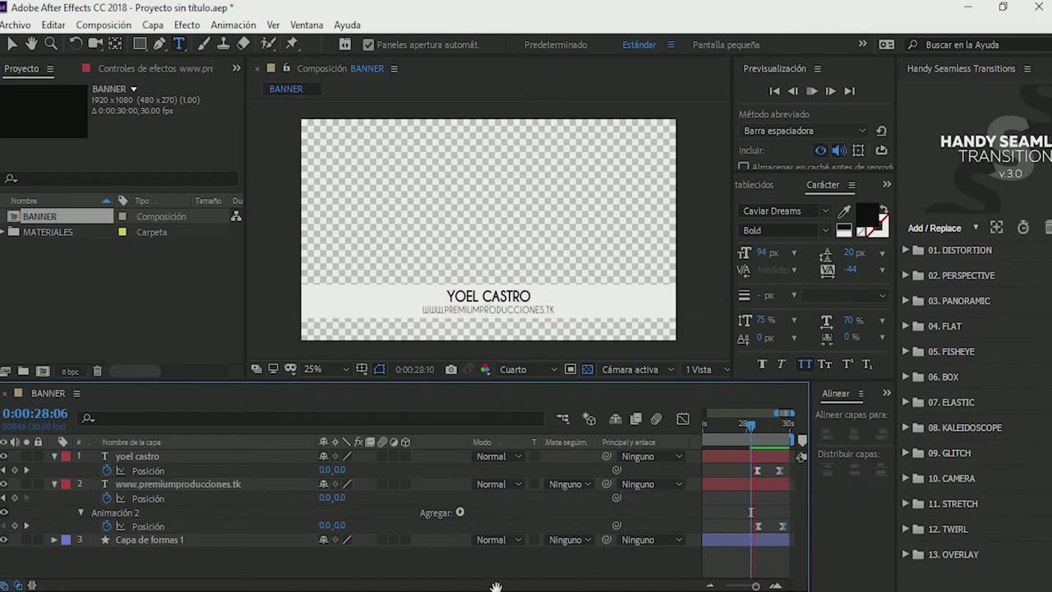
key("space")
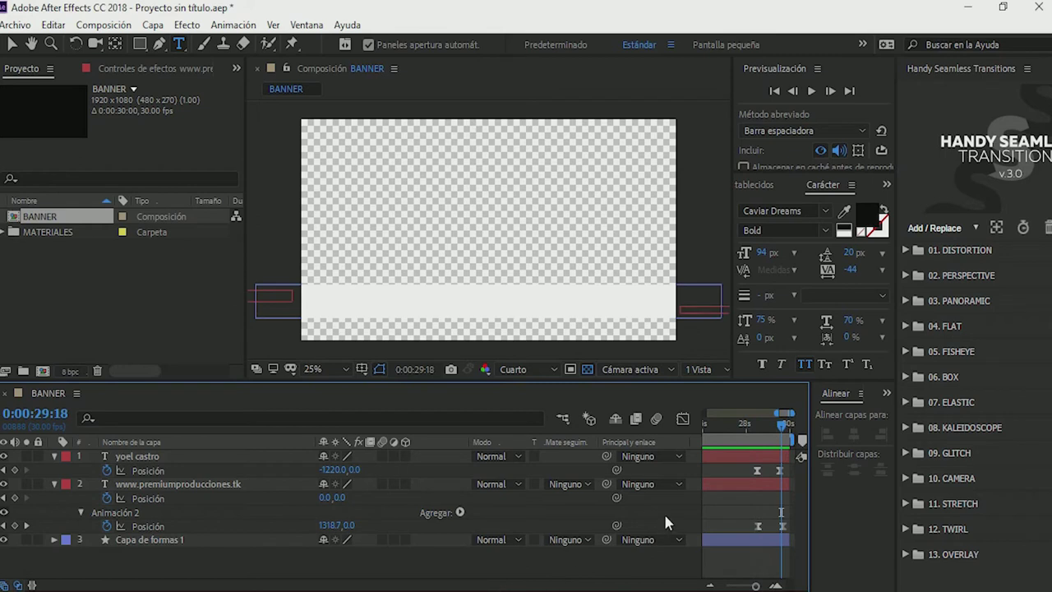
left_click(54, 484)
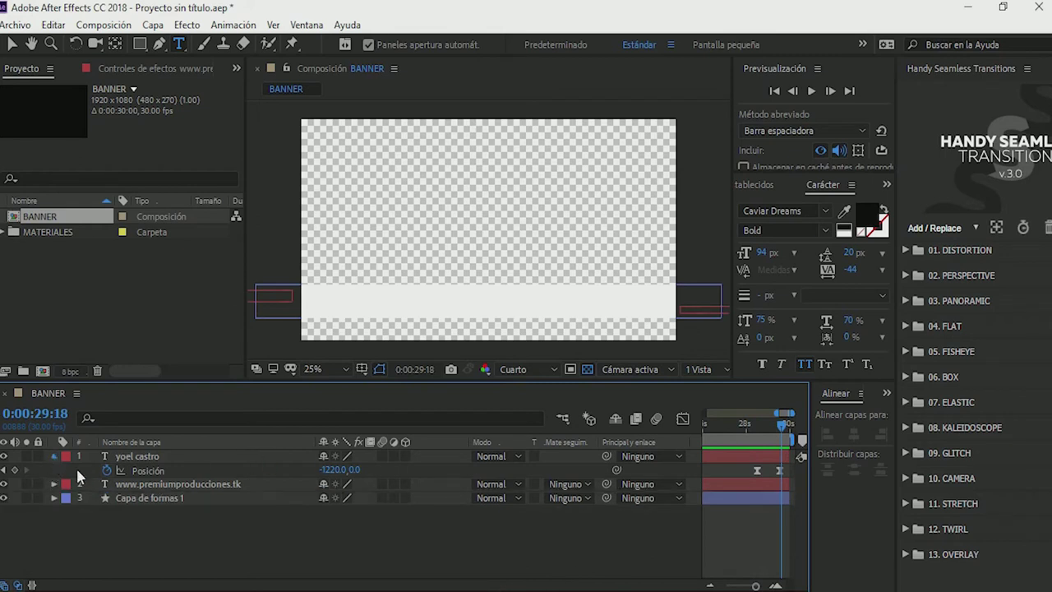
left_click(53, 455)
Step: Scrub the banner to about 15 seconds, then expand MATERIALES and select the first white MP4 clip
left_click_drag(780, 412, 705, 413)
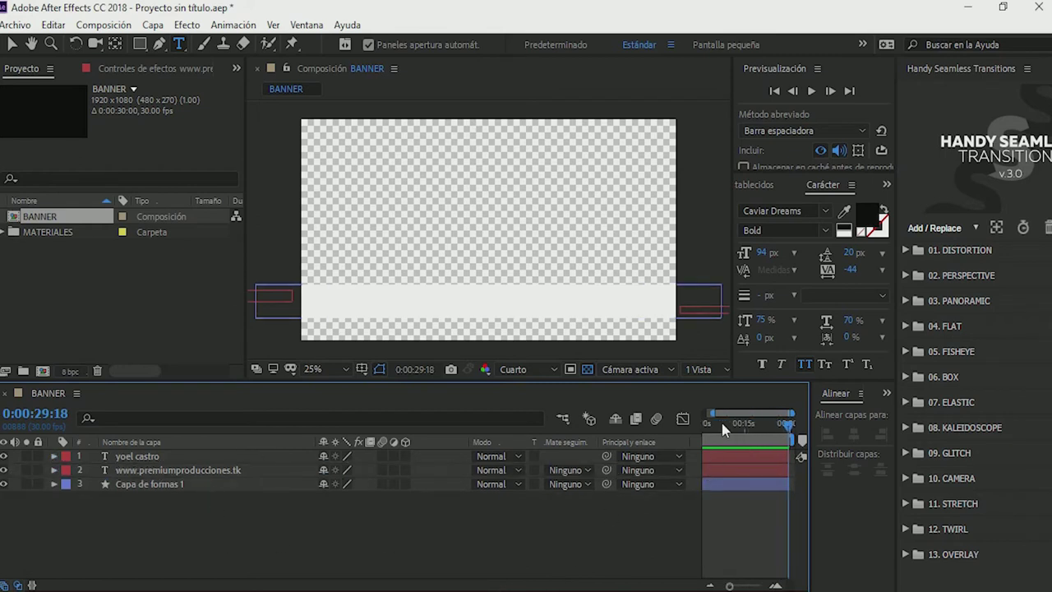
left_click(713, 421)
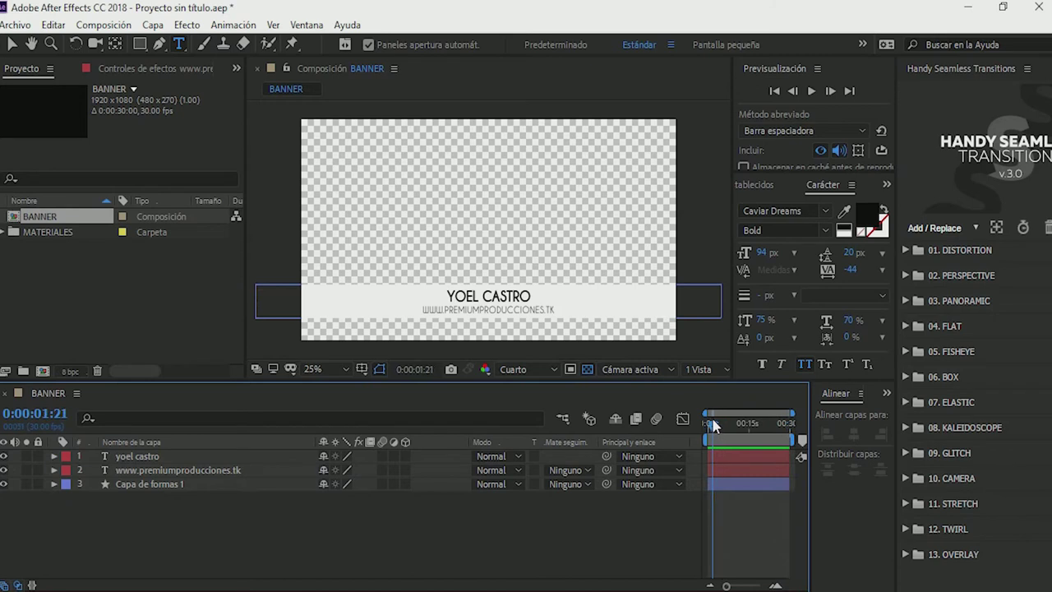
left_click(712, 423)
left_click_drag(712, 424, 731, 425)
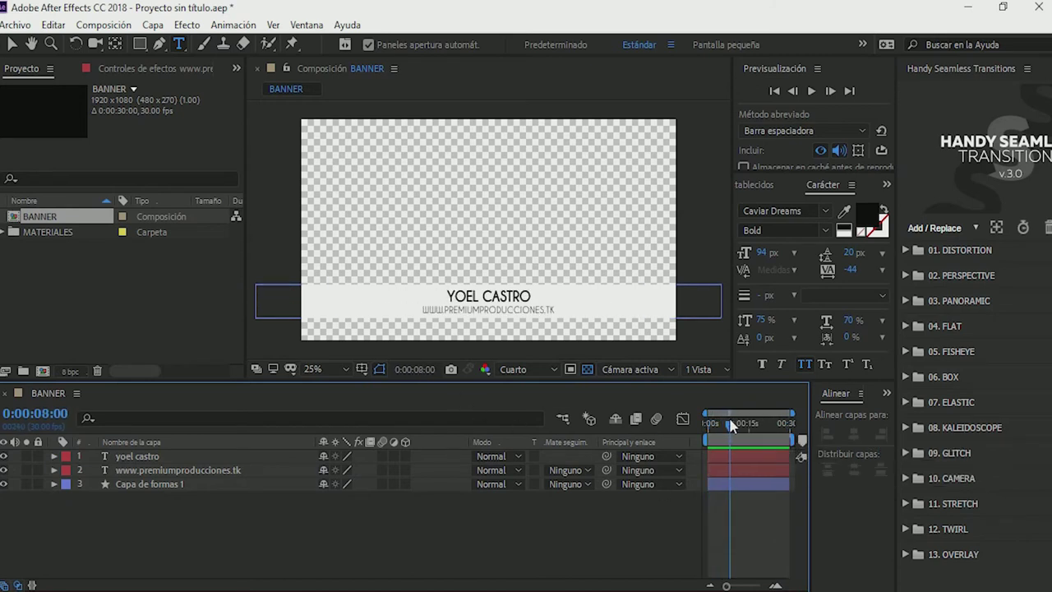
left_click_drag(731, 425, 751, 424)
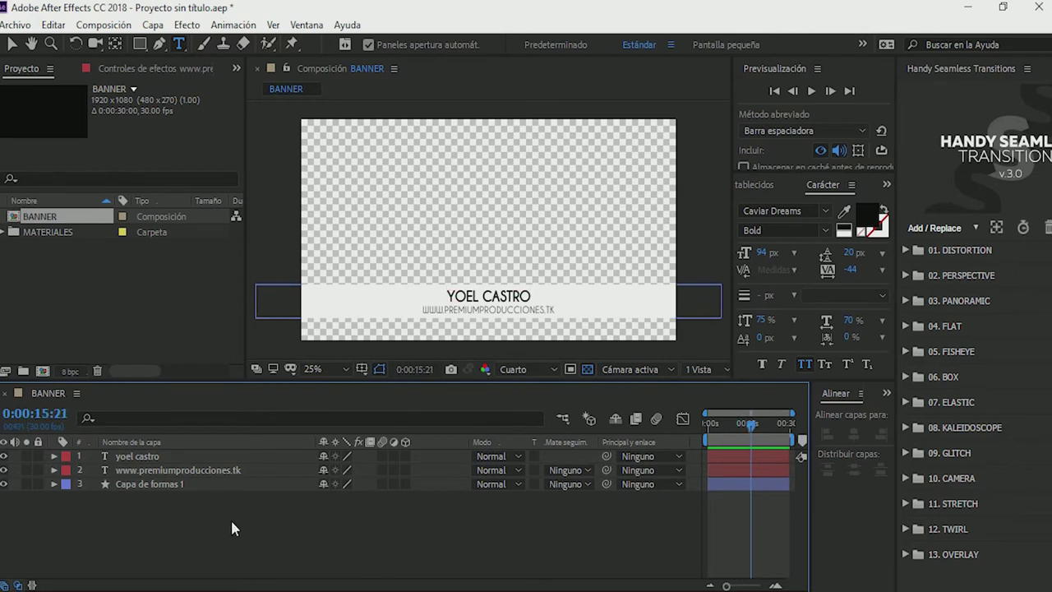
left_click(4, 234)
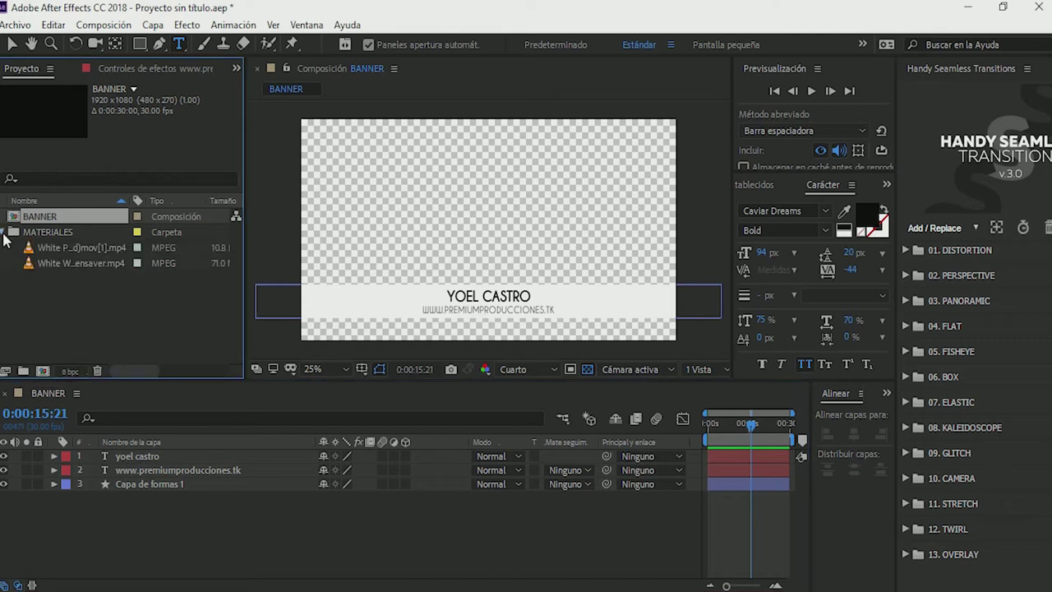
left_click(93, 248)
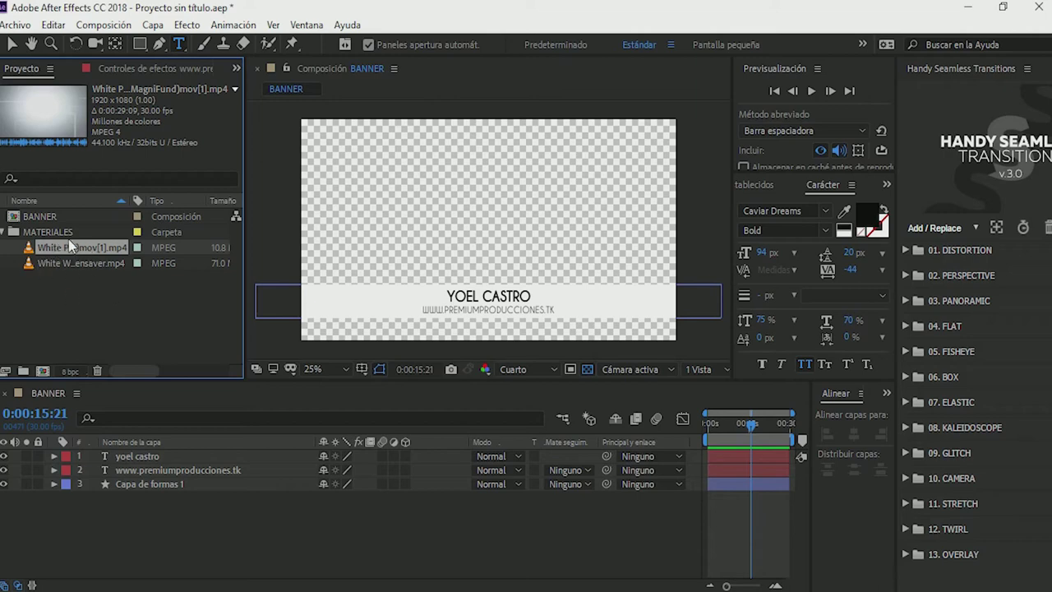
Step: Place the white MP4 below Capa de formas 1 and set its Track Matte to Mate alfa "Capa de formas 1"
left_click_drag(72, 247, 173, 498)
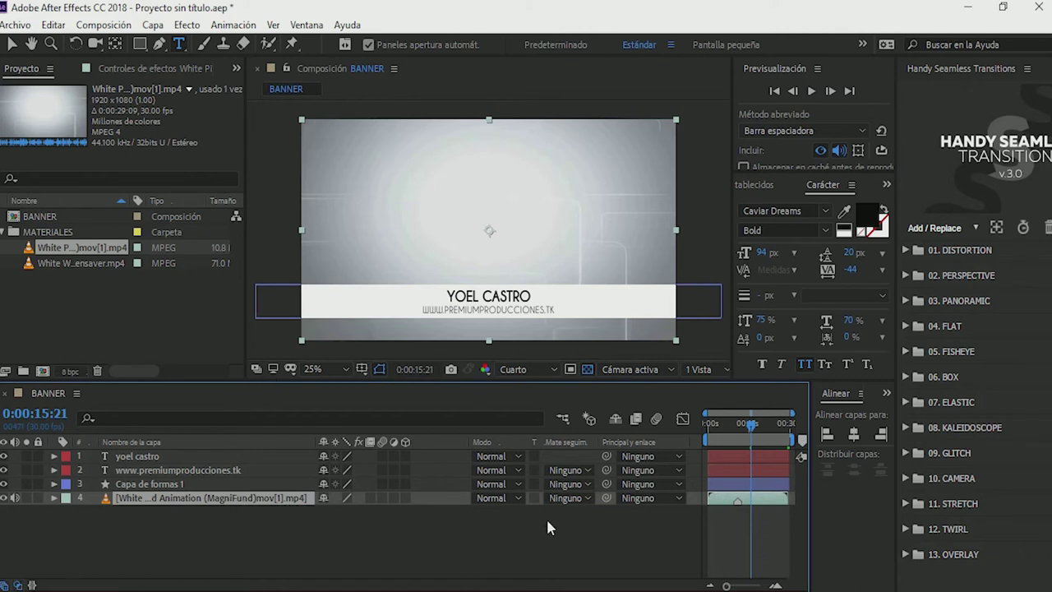
left_click(188, 530)
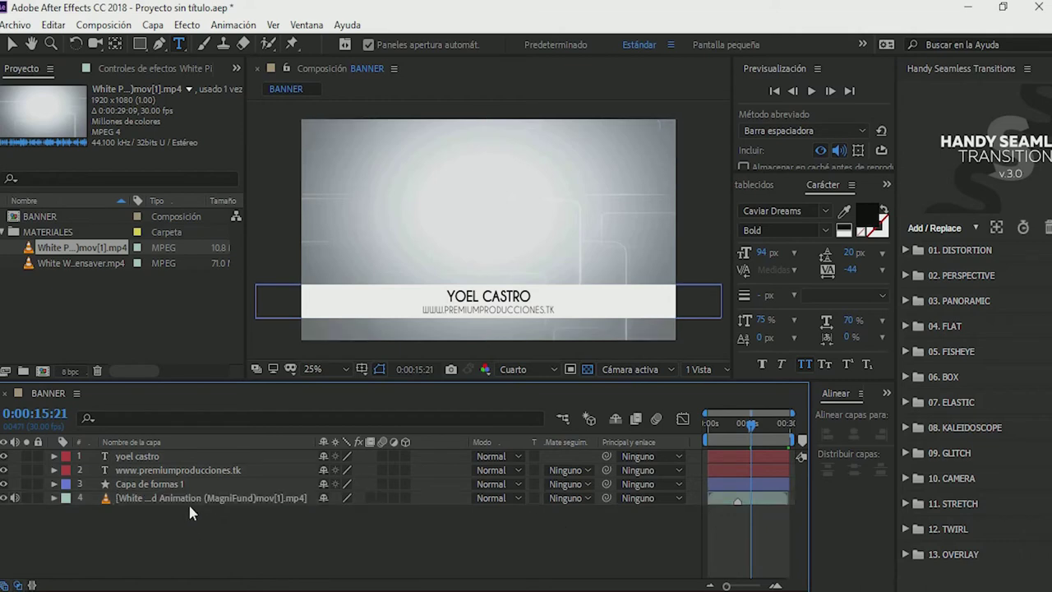
left_click(182, 499)
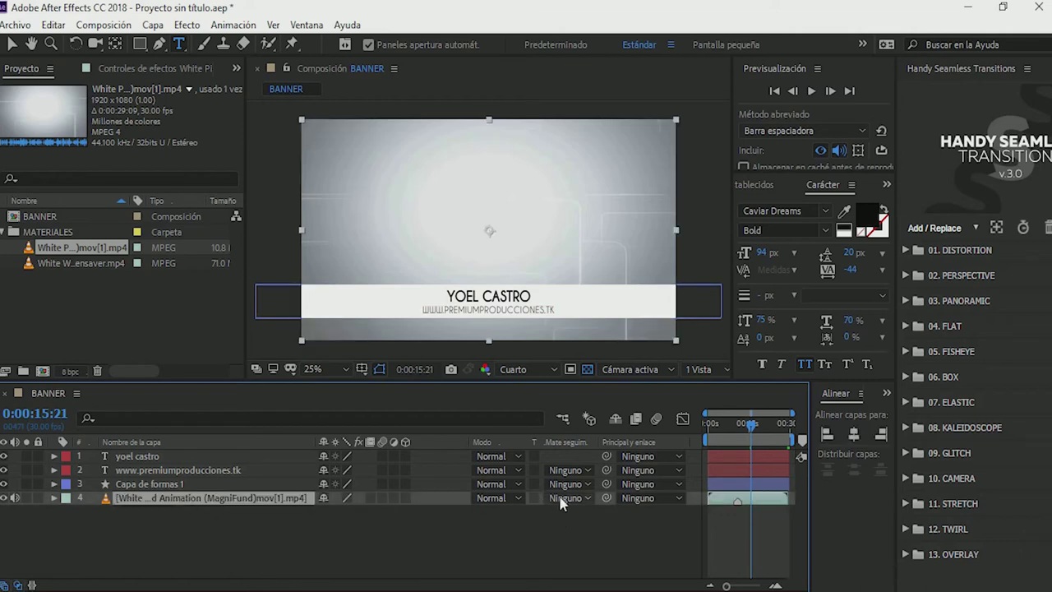
left_click(586, 498)
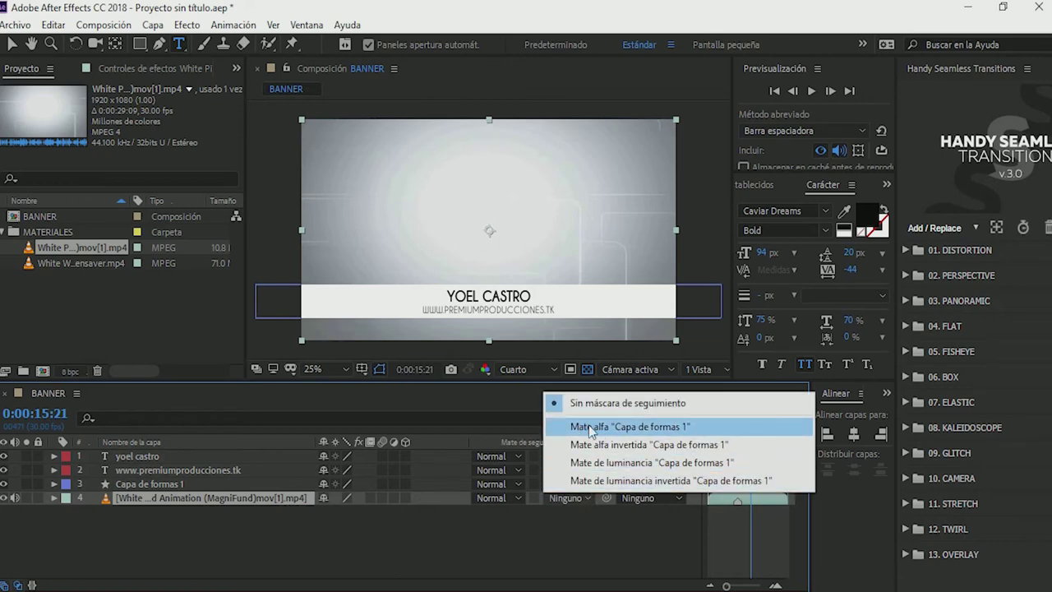
left_click(642, 429)
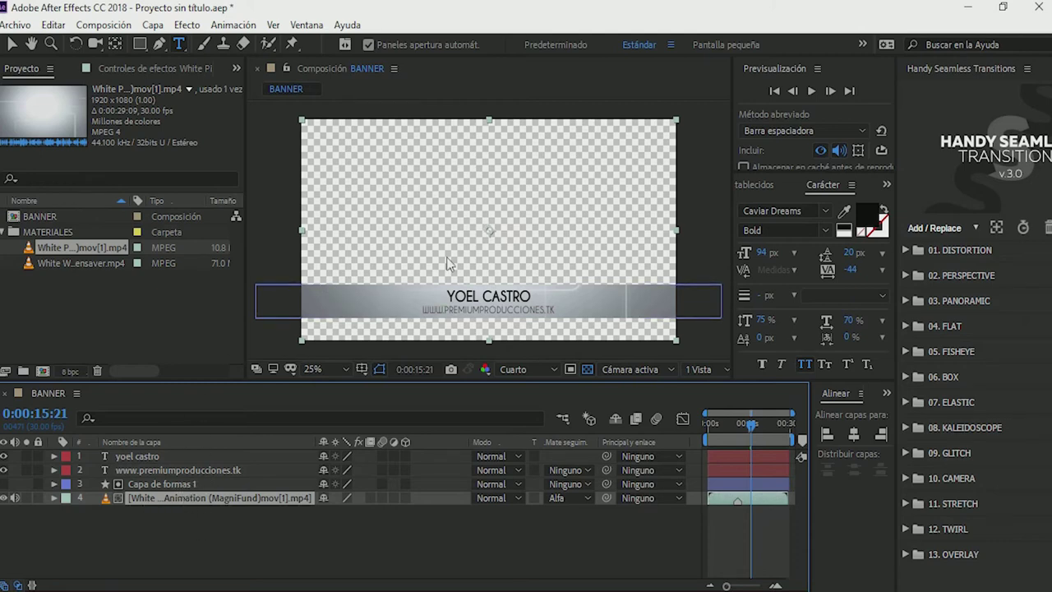
left_click(12, 43)
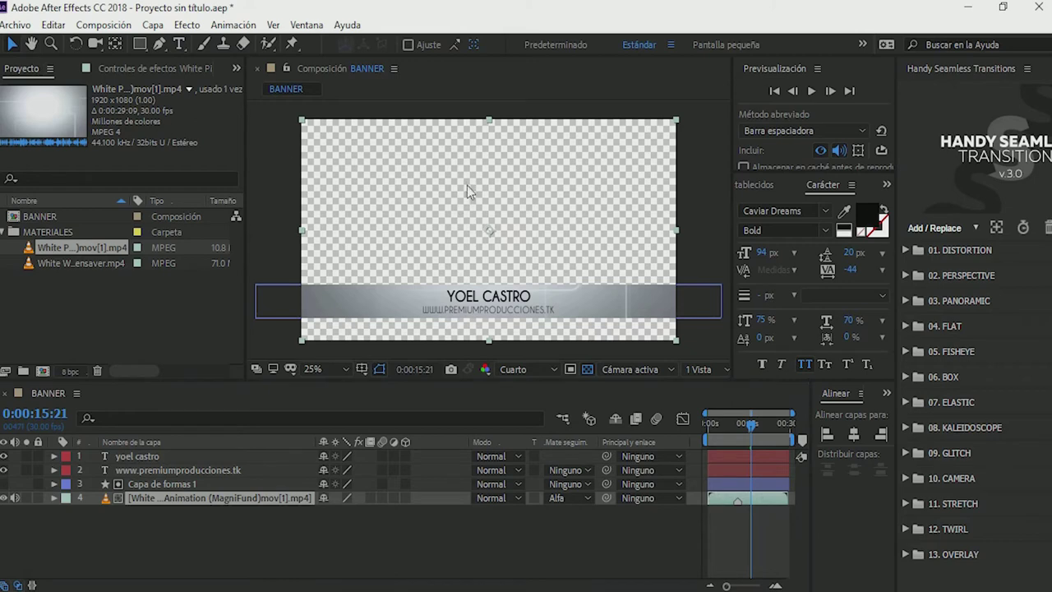
Step: Move the video layer down onto the banner and stretch it wider and flatter to cover the strip
left_click_drag(467, 192, 469, 253)
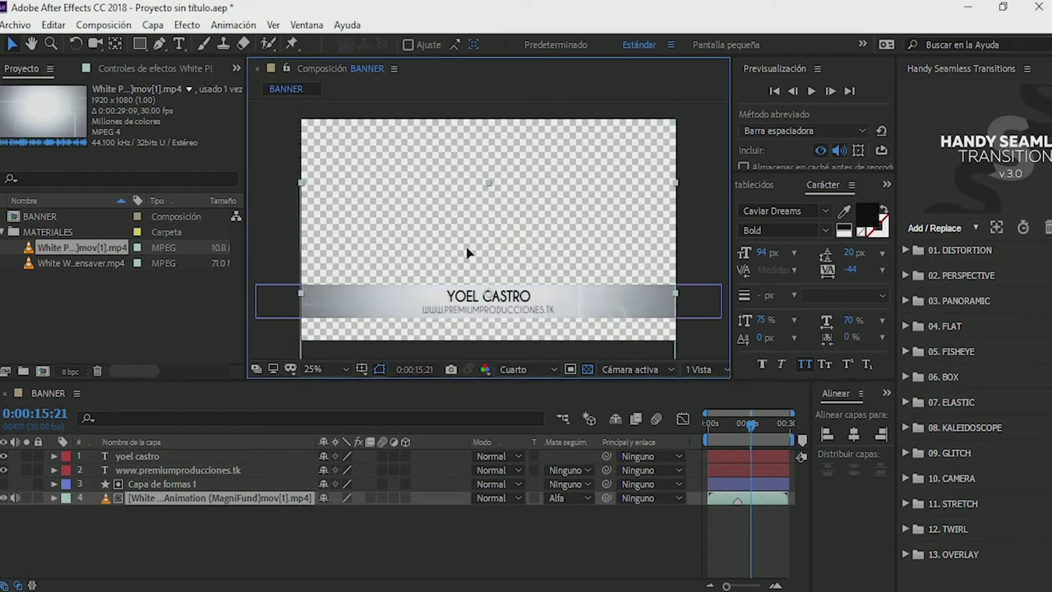
left_click(372, 293)
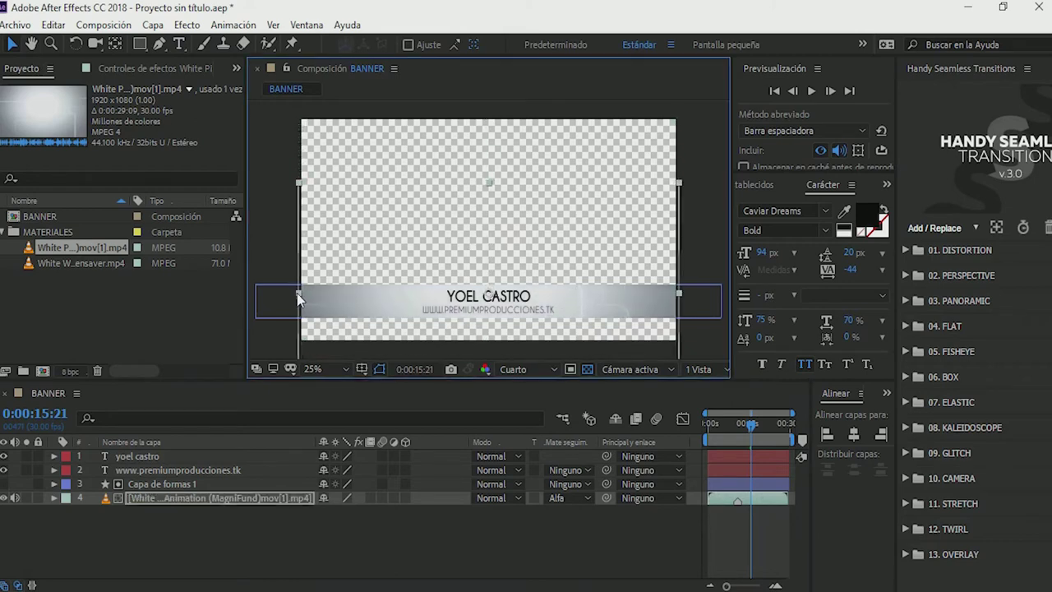
left_click_drag(300, 299, 288, 300)
left_click_drag(483, 213, 485, 242)
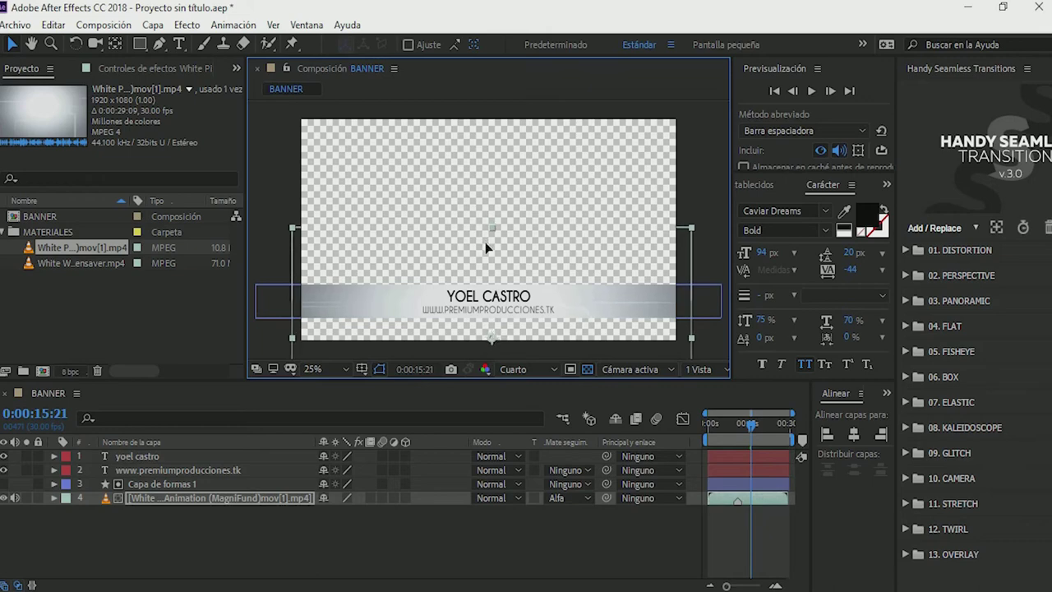
left_click(428, 528)
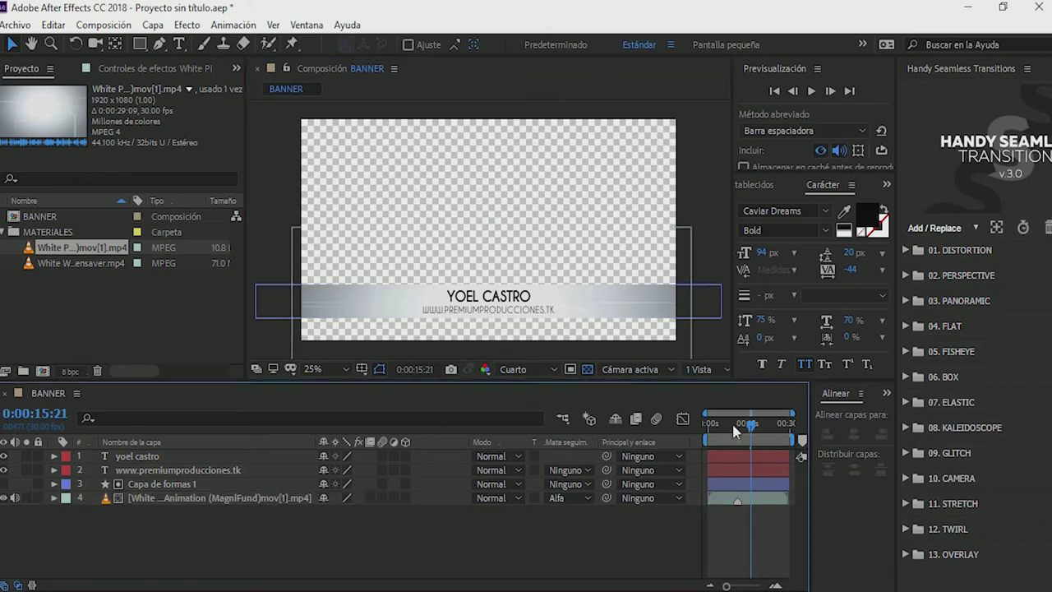
key("Home")
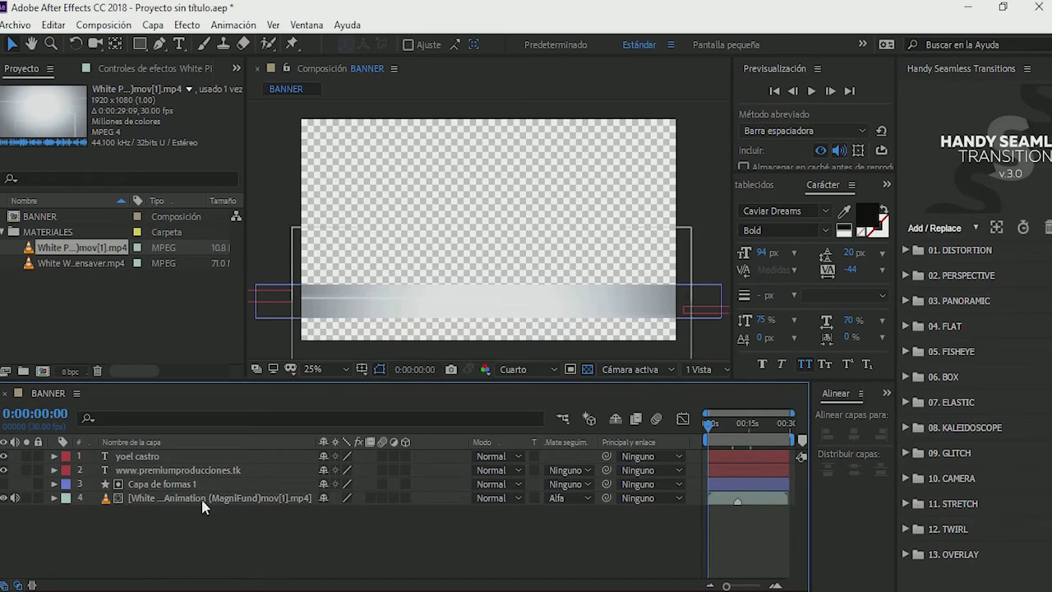
Step: Preview the banner, then set the time to 0:00:26:09 and select the yoel castro layer
key("space")
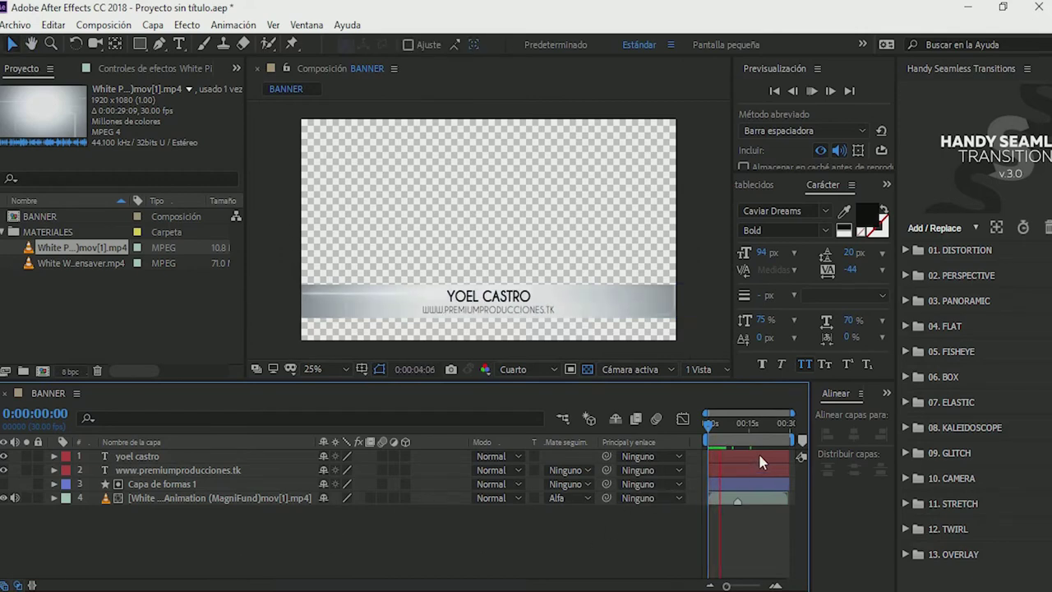
left_click(779, 424)
left_click_drag(779, 426, 781, 427)
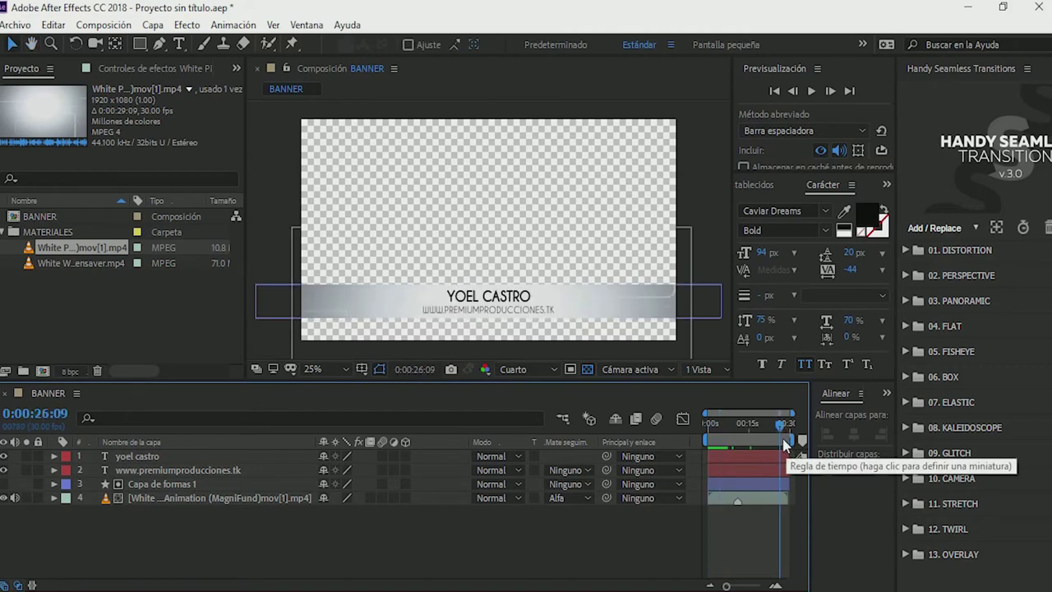
scroll(787, 436, "up", 5)
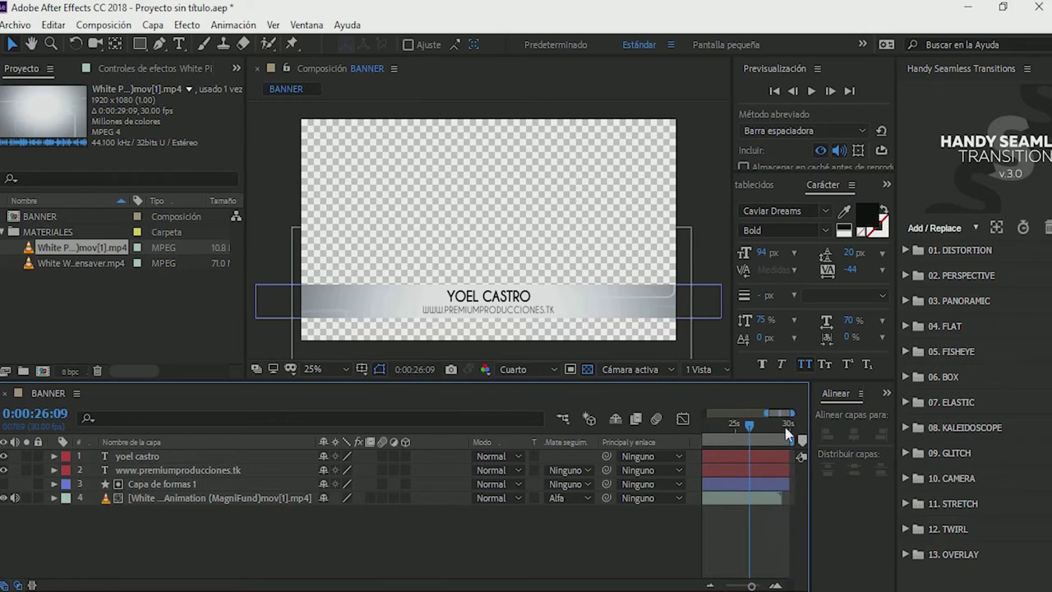
left_click(269, 458)
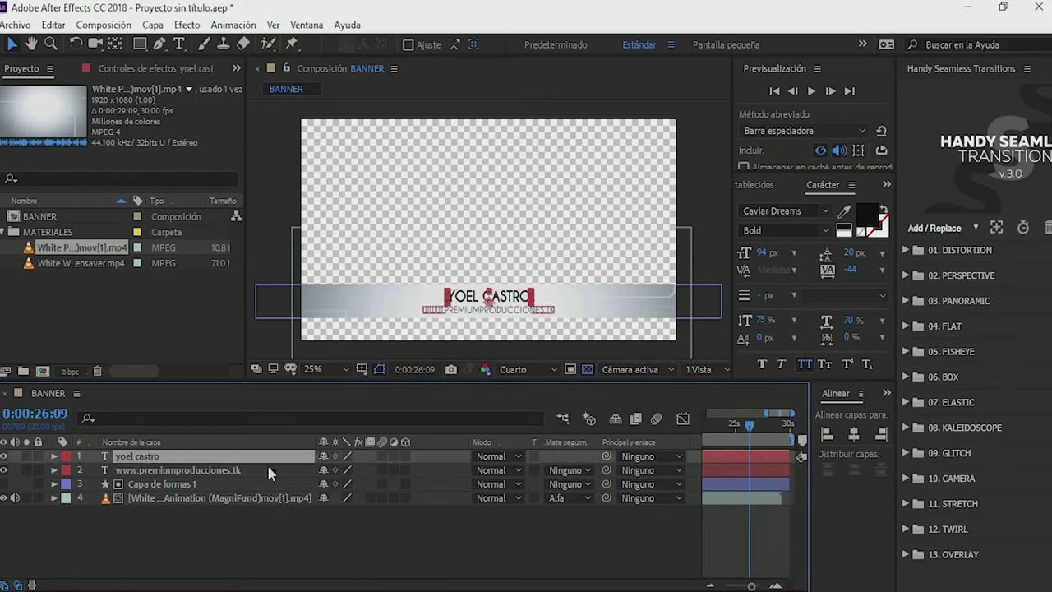
Step: Reveal both text layers' Position keyframes, select their exit keys, and check the exit near 28:28
key("u")
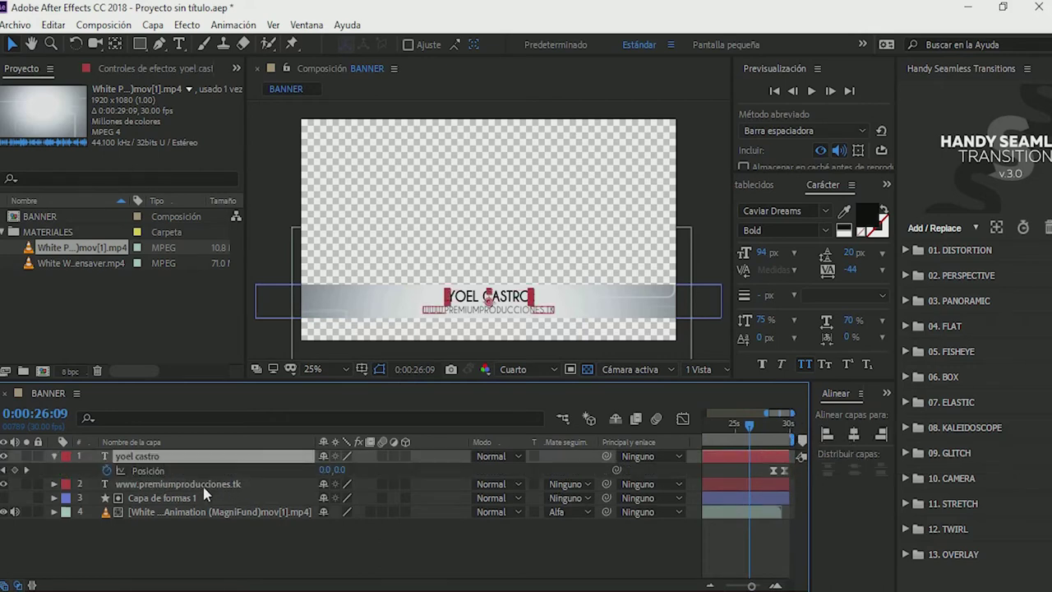
left_click(182, 484)
key("u")
mouse_move(762, 466)
left_mouse_down()
mouse_move(794, 515)
mouse_move(777, 517)
left_mouse_up()
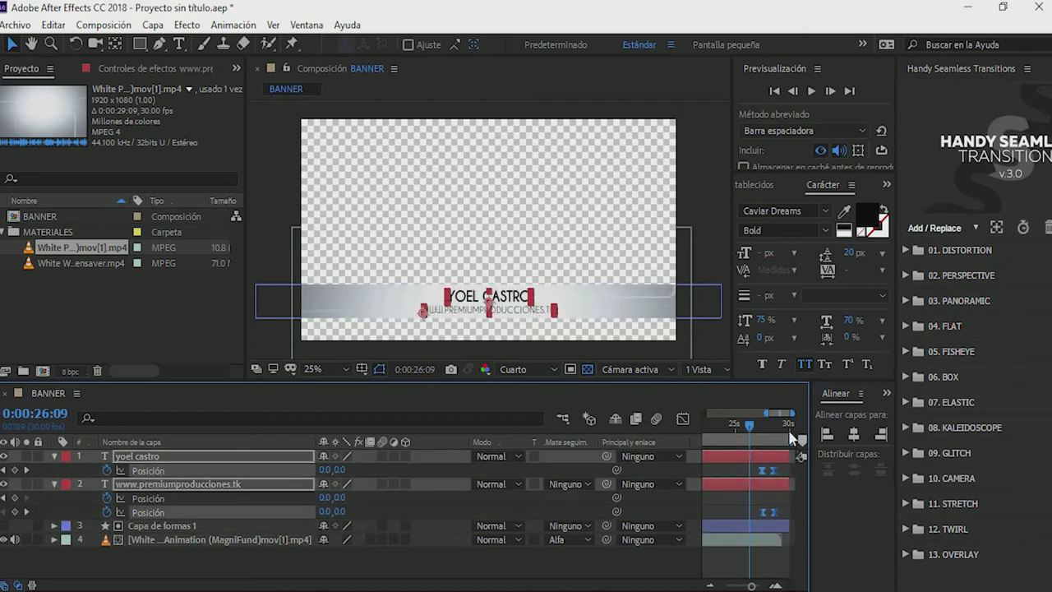
left_click(780, 431)
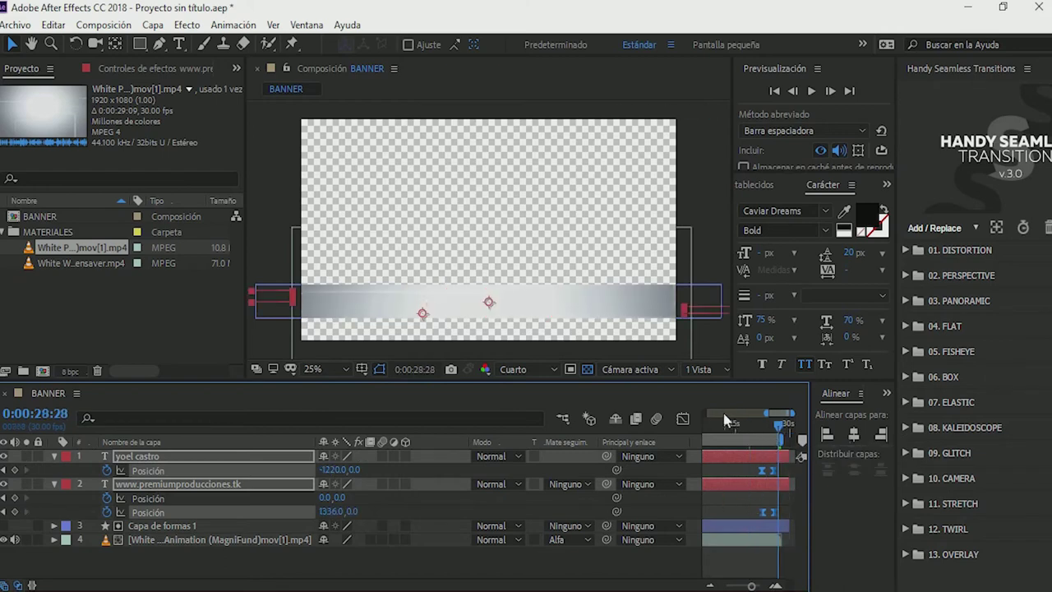
left_click(770, 426)
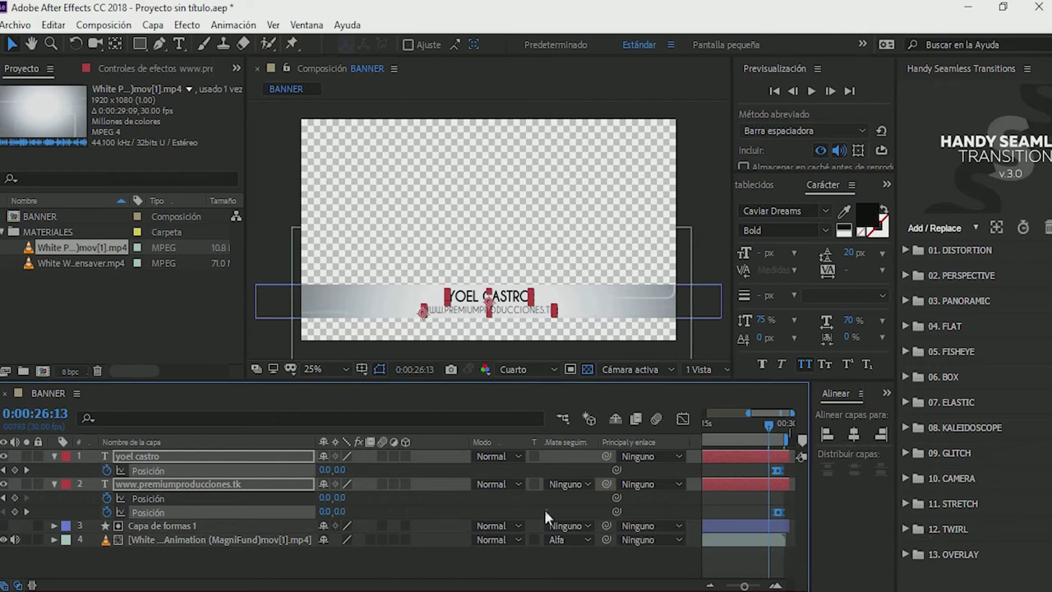
Step: Fold both text layers, fit the whole duration in the timeline, and return to 0:00:00:00
left_click(434, 567)
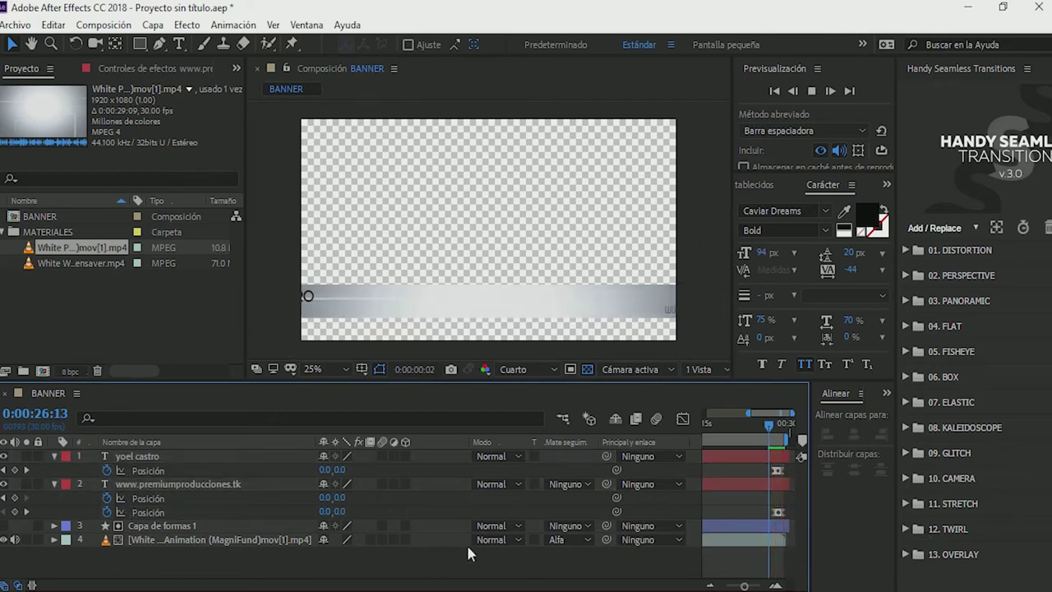
key("minus")
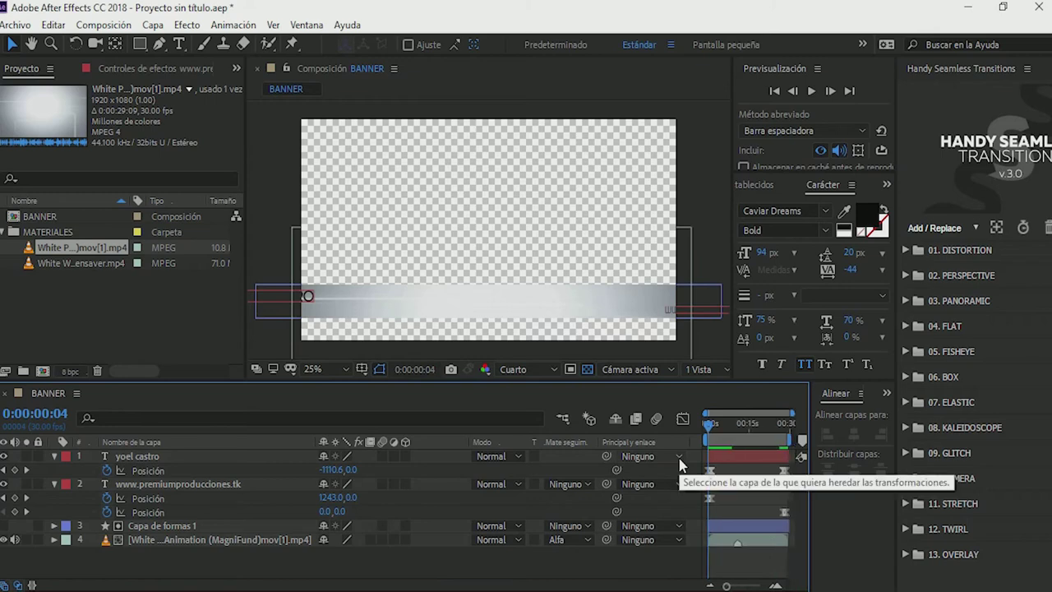
left_click(54, 457)
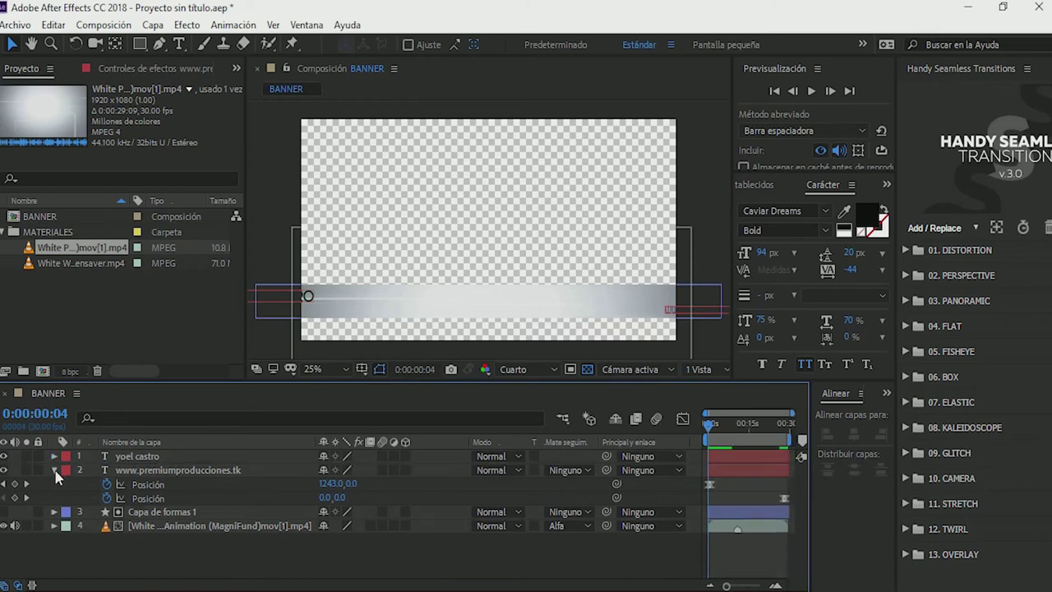
left_click(54, 471)
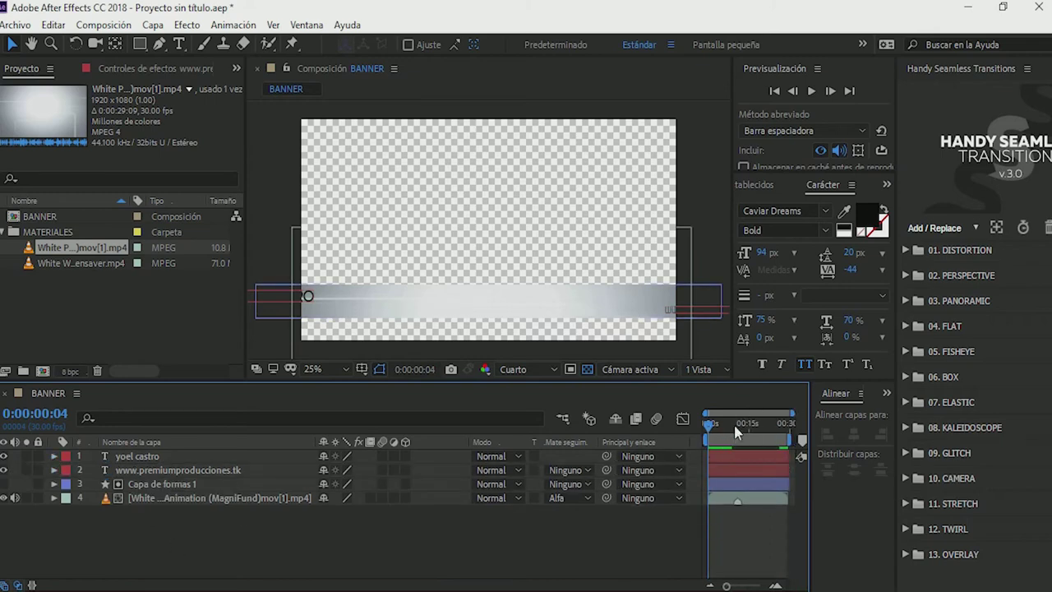
left_click_drag(711, 426, 694, 428)
Step: Preview BANNER from the first frame, twice, watching the name and URL slide in
key("space")
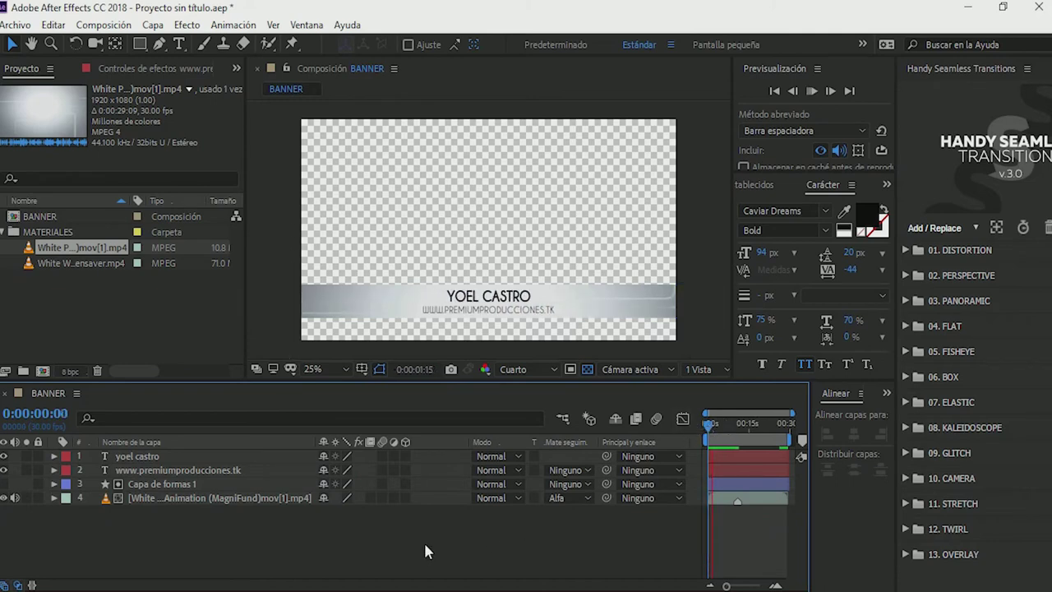
key("space")
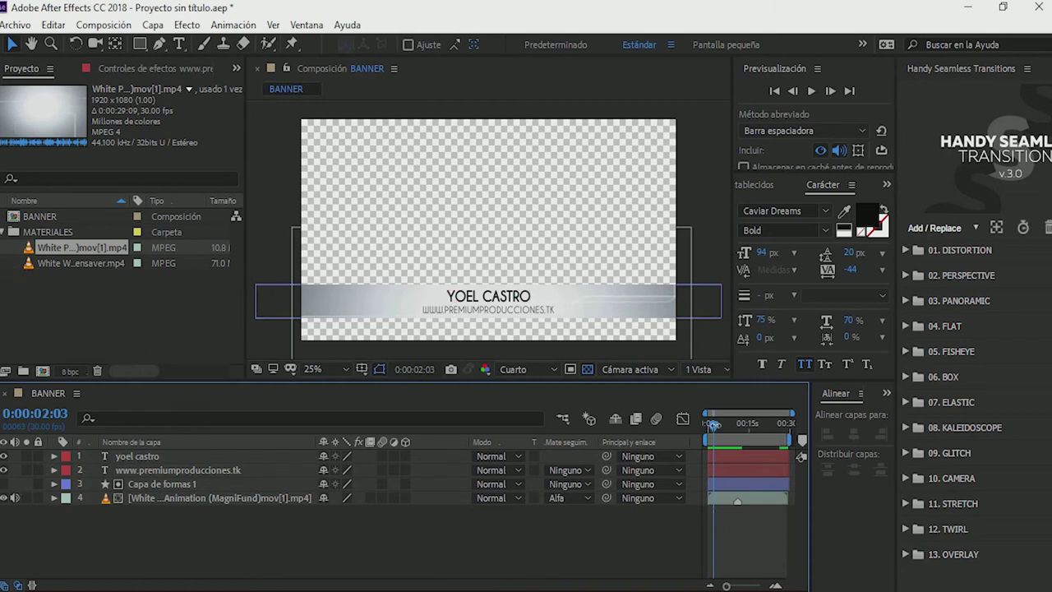
key("Home")
key("space")
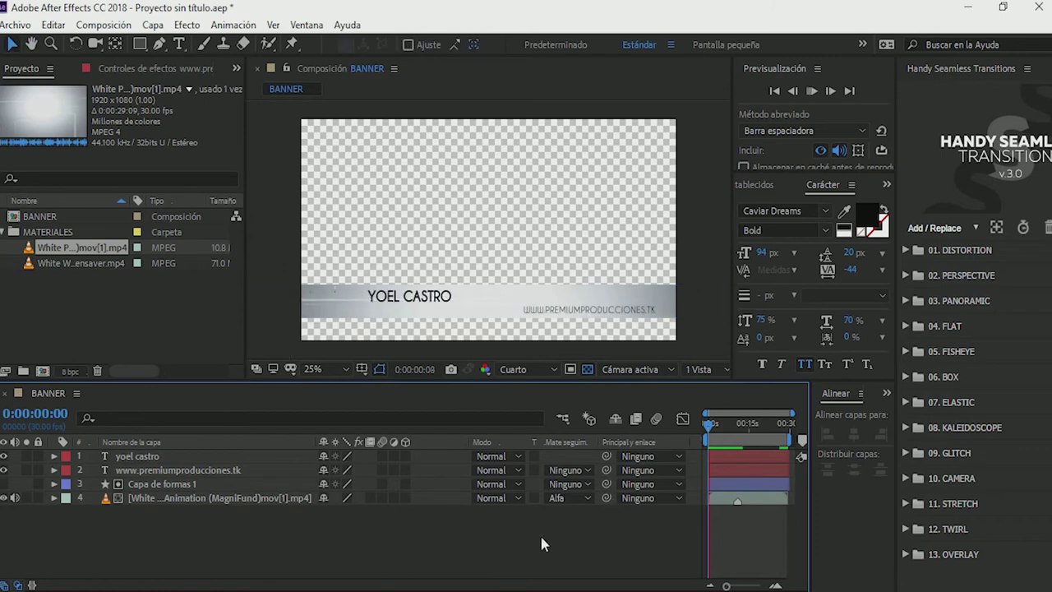
key("space")
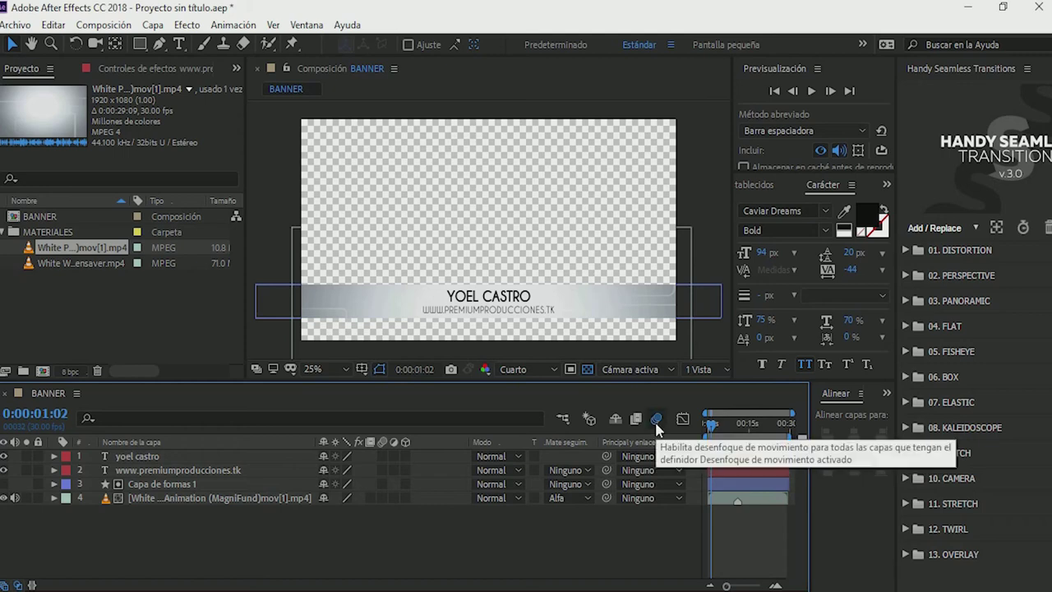
Step: Enable the composition's Motion Blur master switch and motion blur on the name and URL layers
left_click(656, 420)
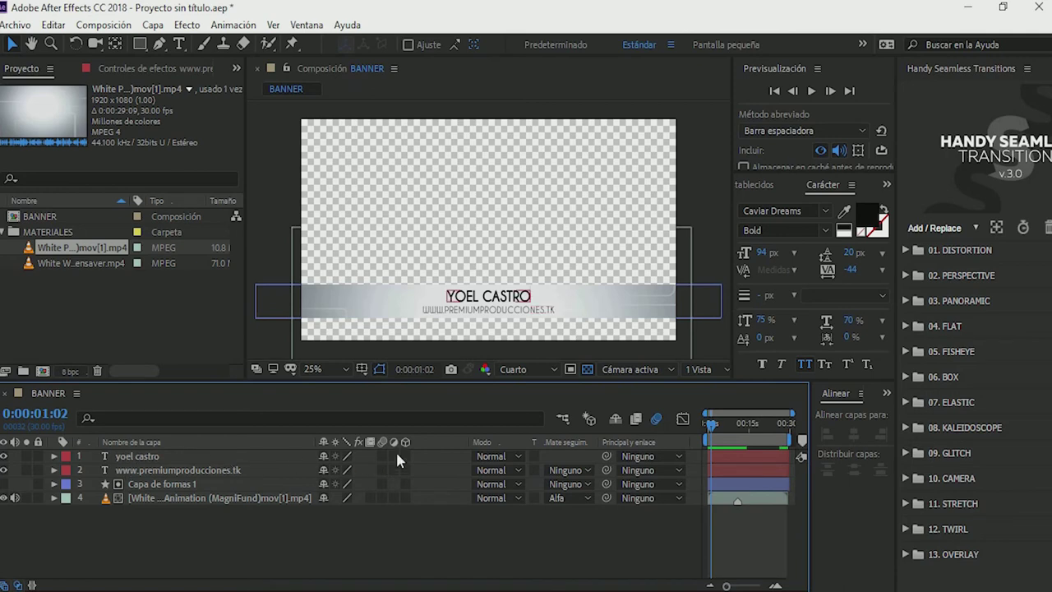
left_click(382, 457)
left_click(383, 470)
Step: Preview the motion-blurred animation from the start and again at the comp's end
key("Home")
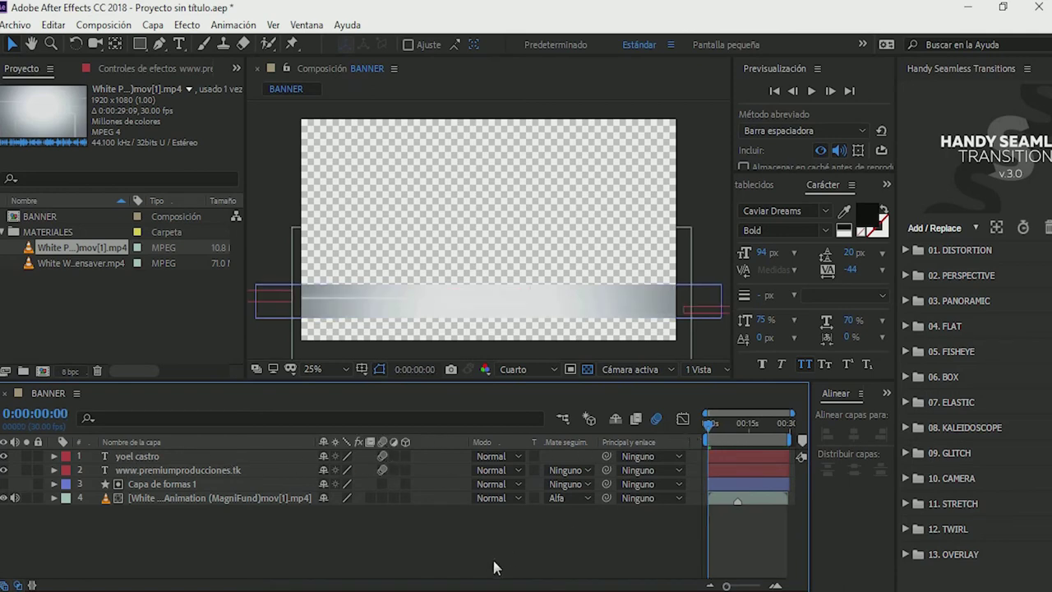
key("space")
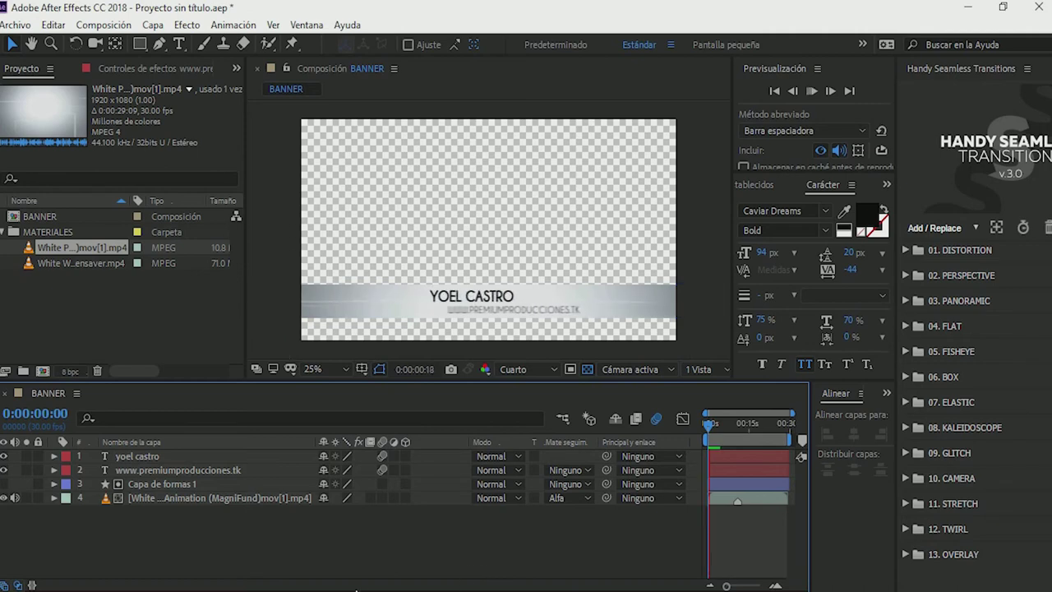
left_click_drag(721, 431, 697, 433)
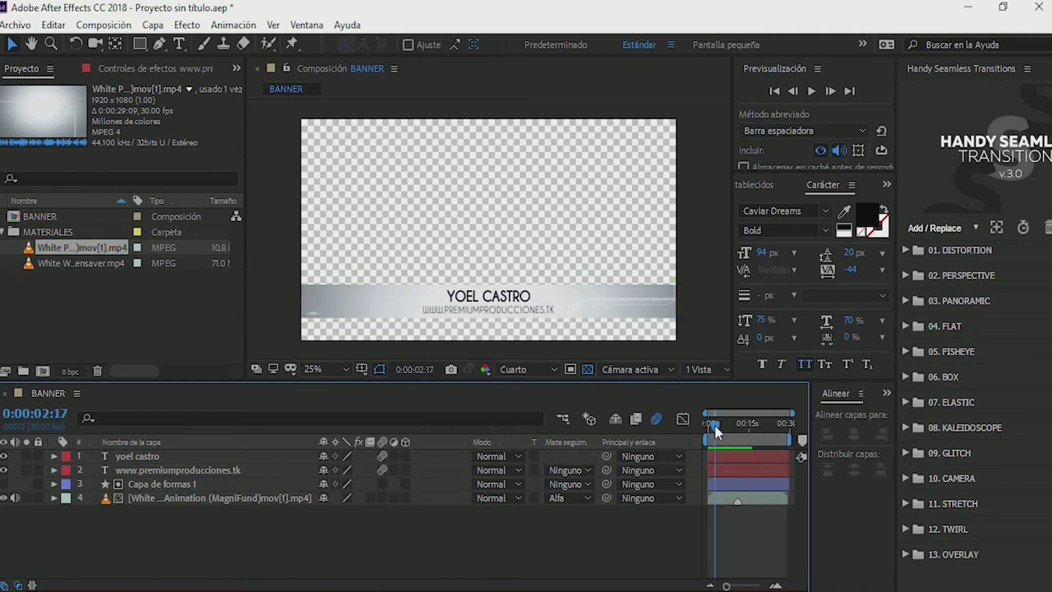
key("space")
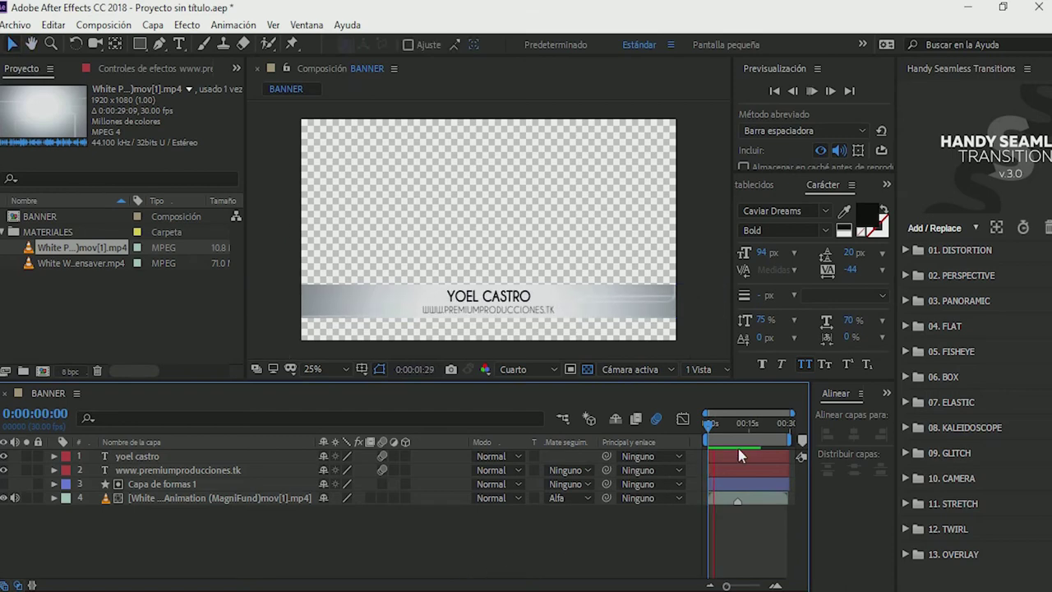
left_click_drag(778, 424, 782, 433)
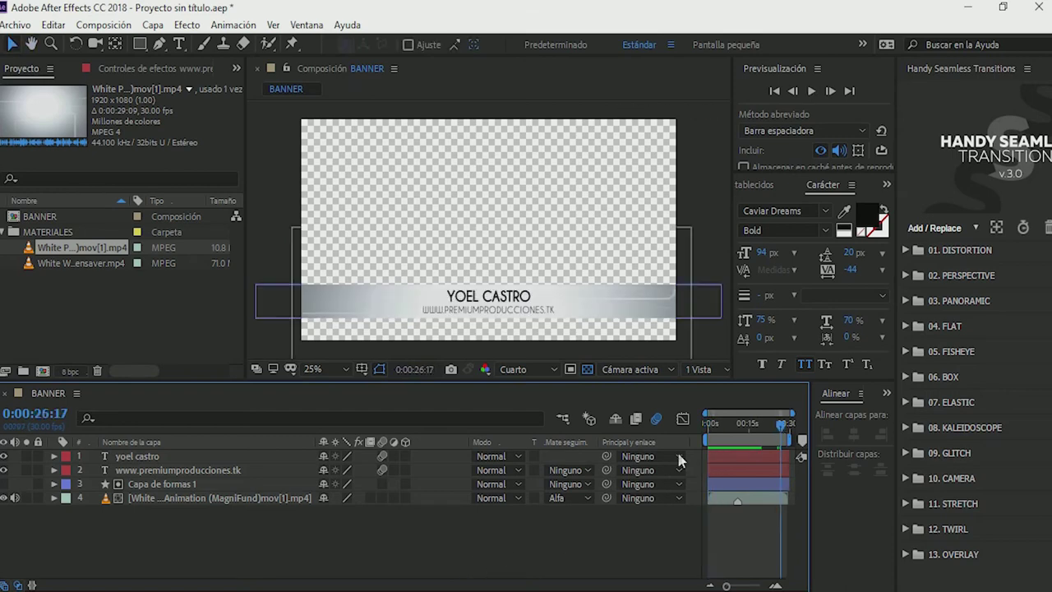
key("space")
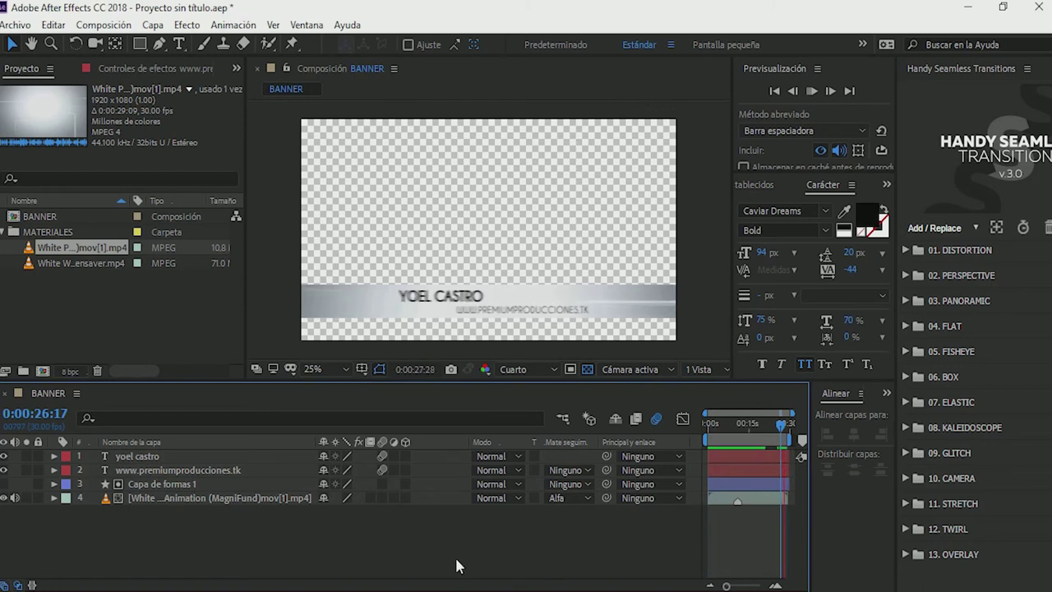
key("space")
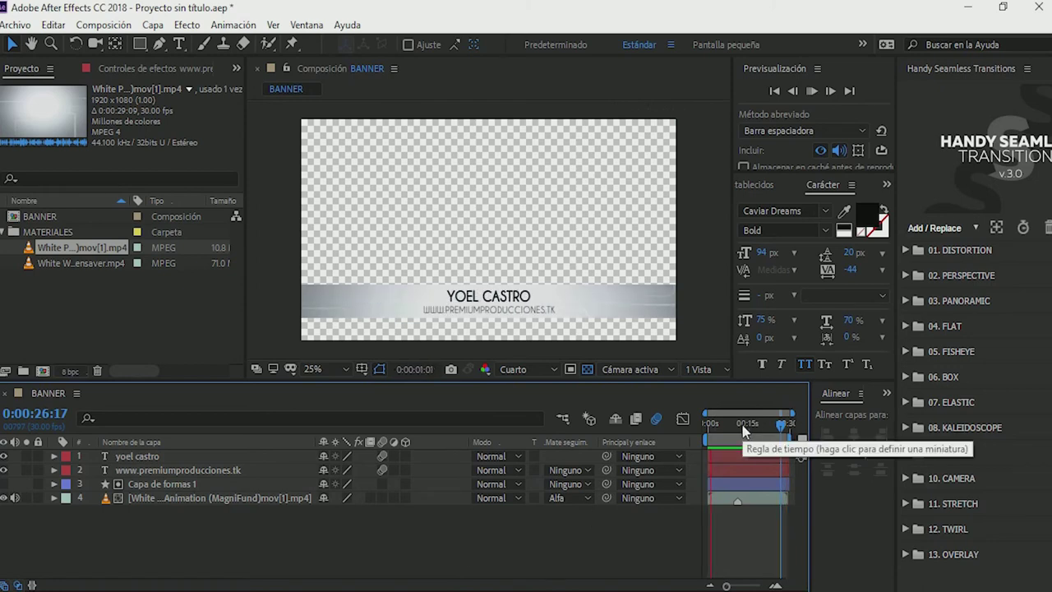
key("space")
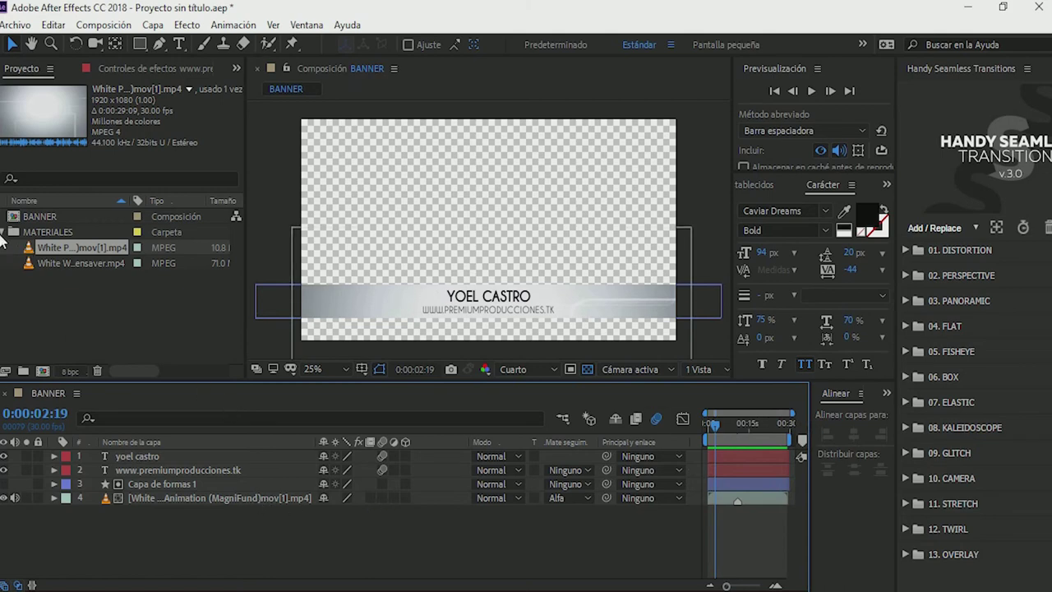
Step: Import Circulos.avi from the Escritorio desktop into the MATERIALES project folder
left_click(37, 233)
key("ctrl+i")
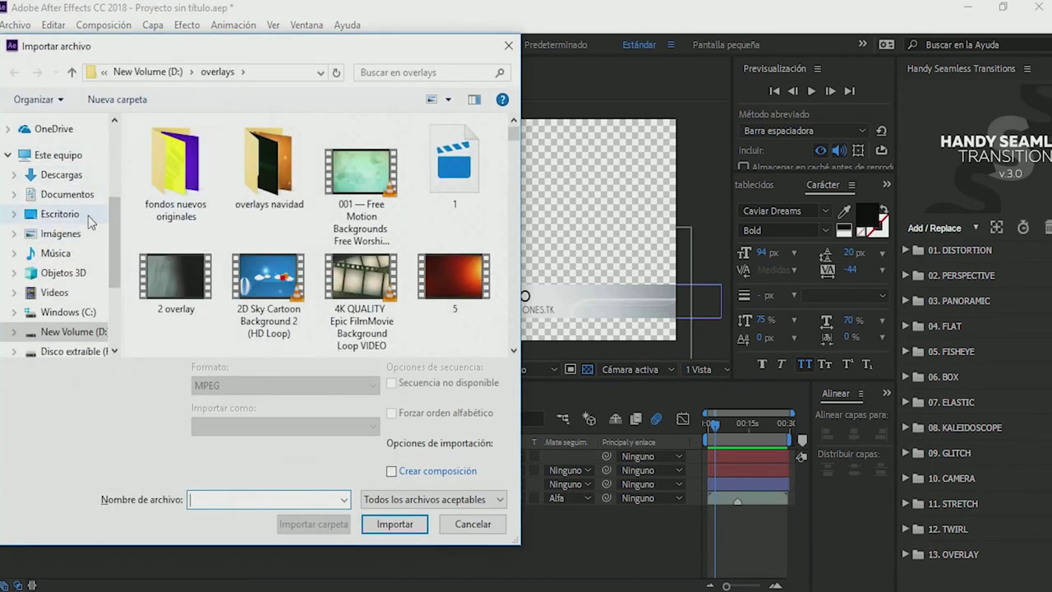
left_click(62, 214)
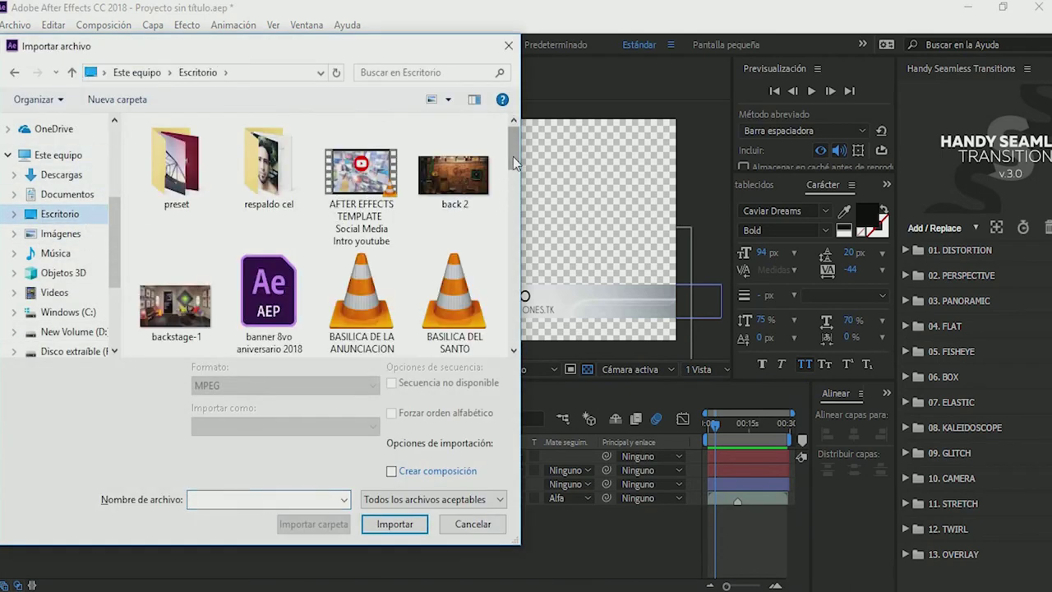
left_click_drag(513, 156, 516, 204)
left_click(362, 168)
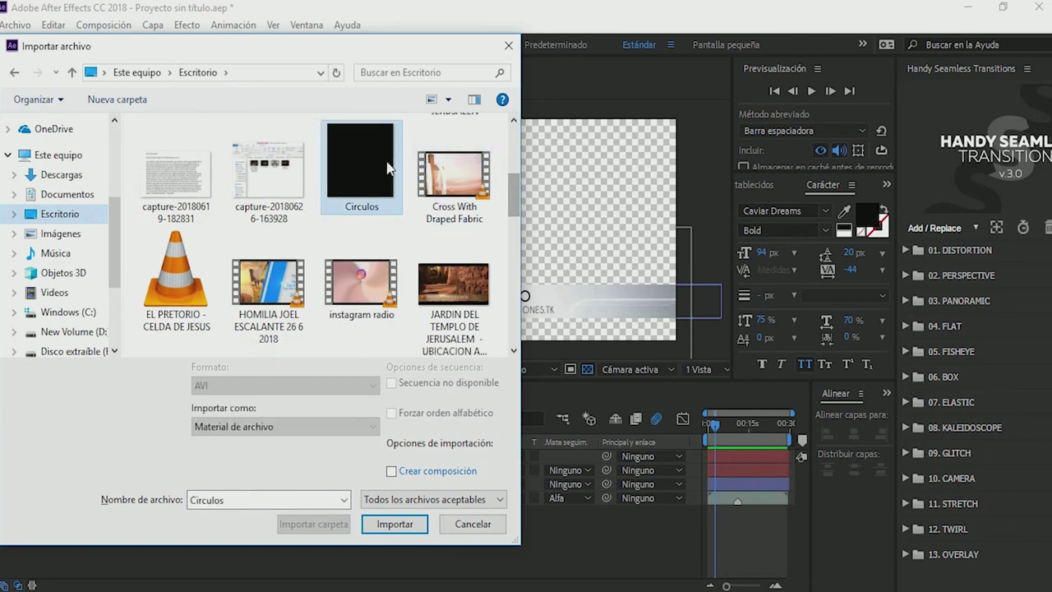
left_click(396, 527)
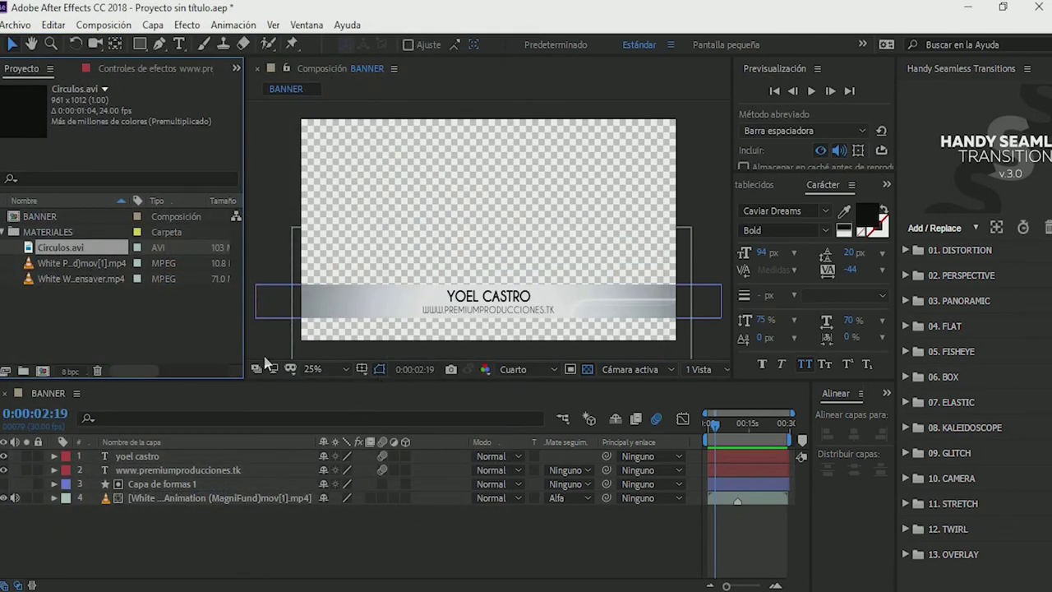
Step: Place Circulos.avi in BANNER above Capa de formas 1 and view frame 10
left_click_drag(66, 255, 191, 484)
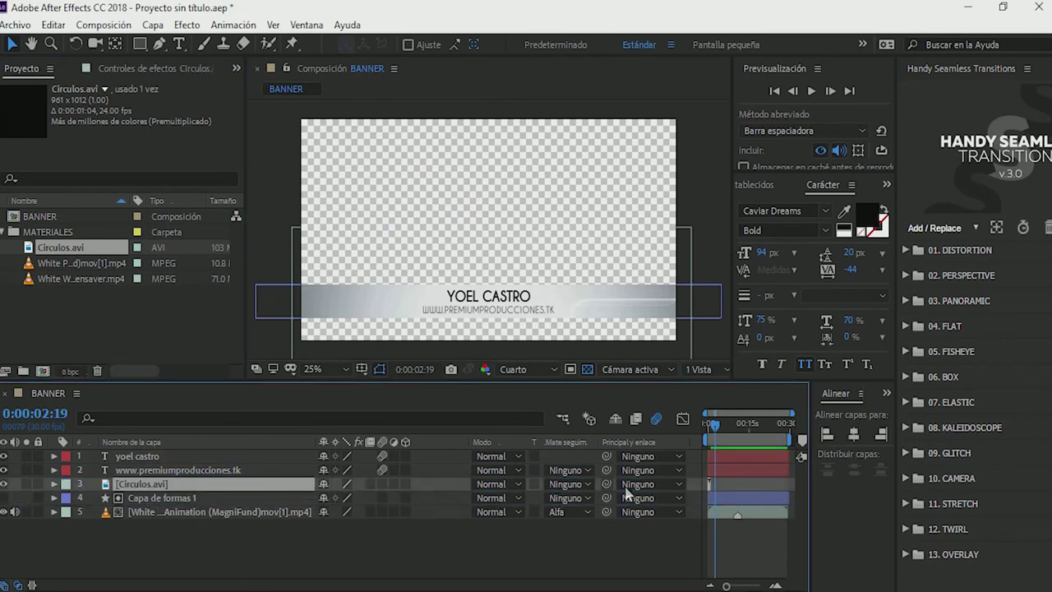
left_click_drag(716, 426, 707, 428)
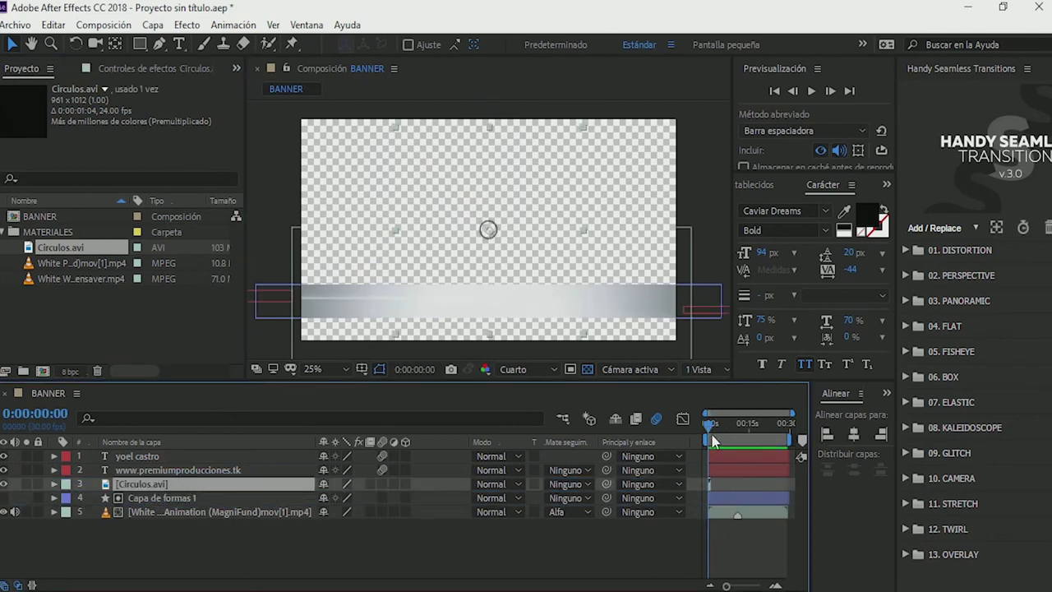
key("equal")
key("equal")
key("equal")
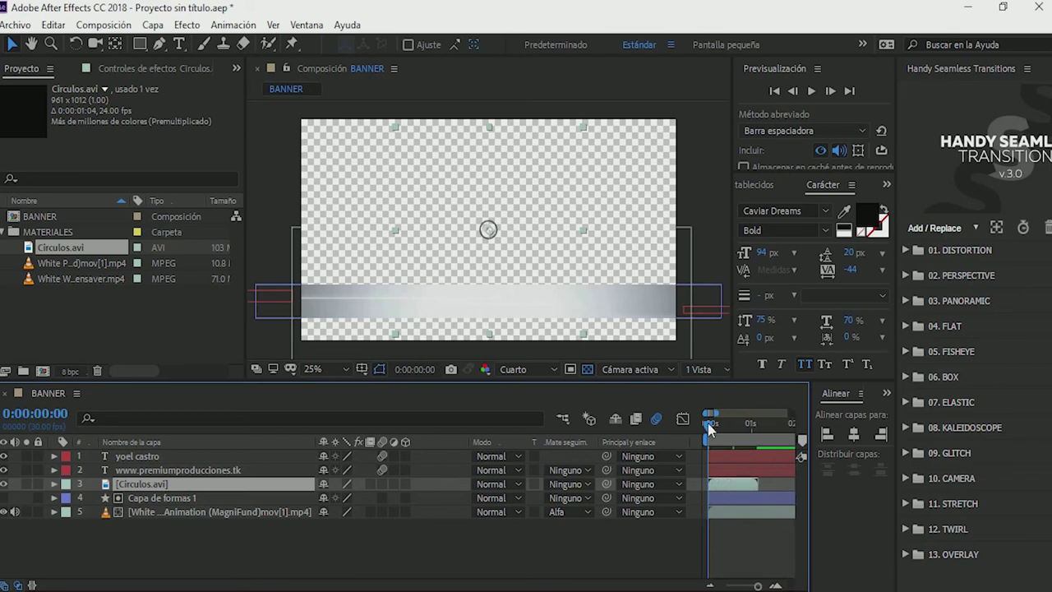
left_click_drag(708, 428, 722, 427)
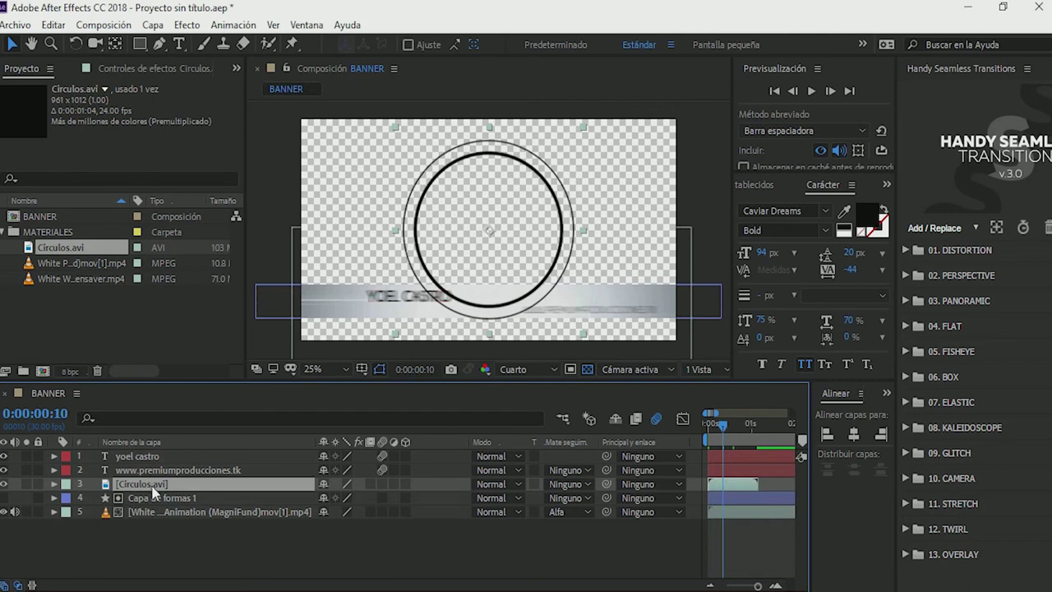
key("s")
left_click_drag(369, 497, 321, 504)
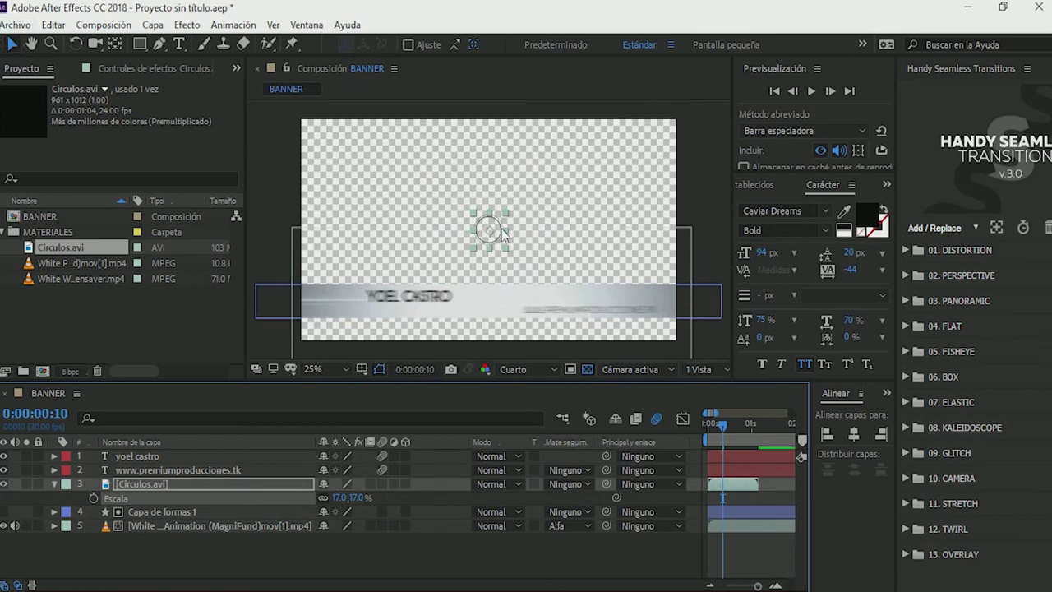
left_click_drag(494, 231, 448, 306)
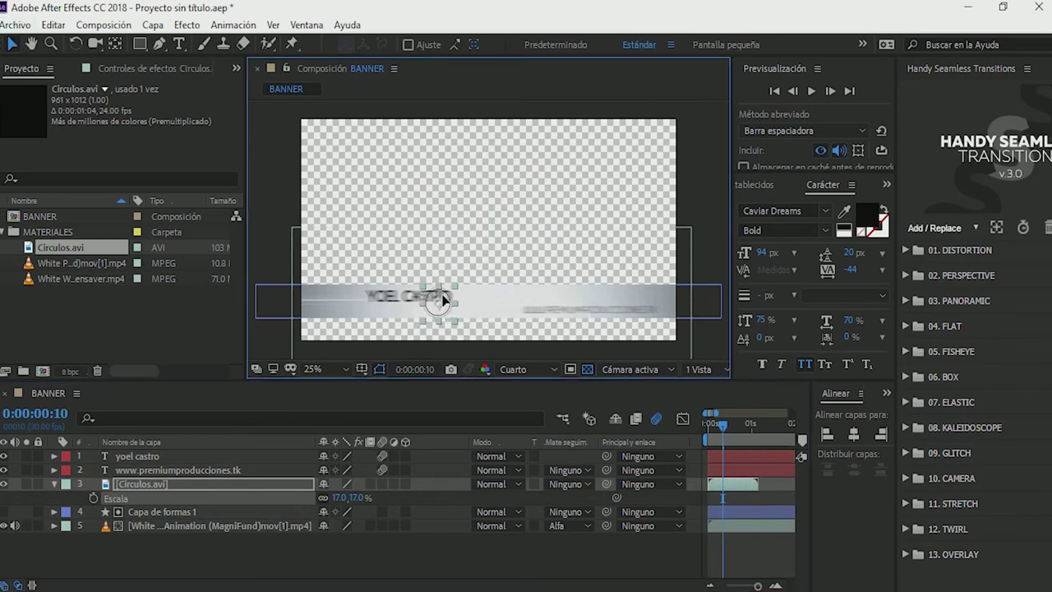
left_click(631, 550)
key("Home")
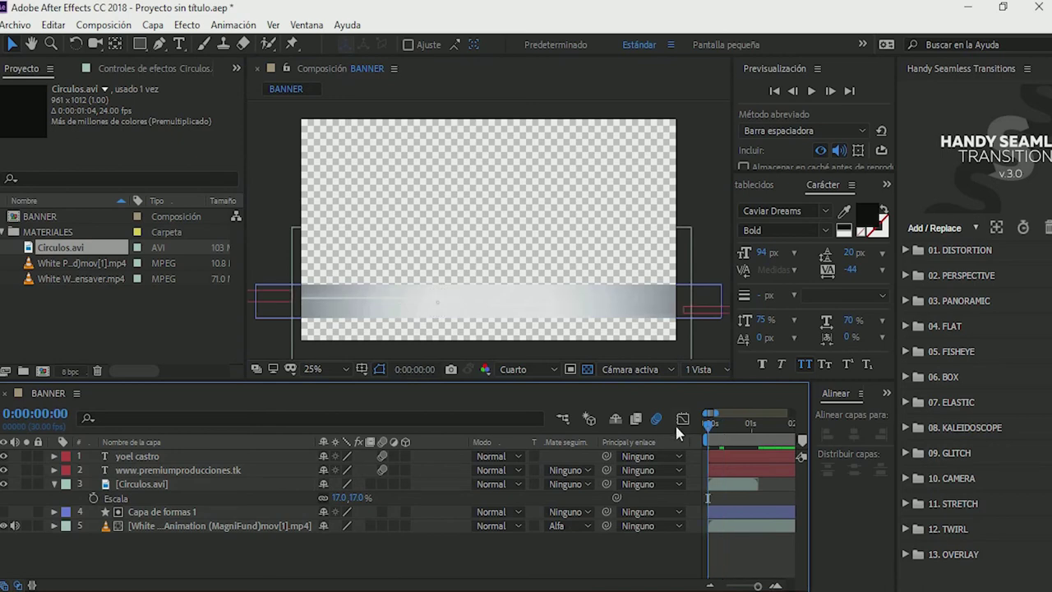
Step: Slide the Circulos.avi clip so it starts at about 0:00:01:04 instead of frame zero
key("space")
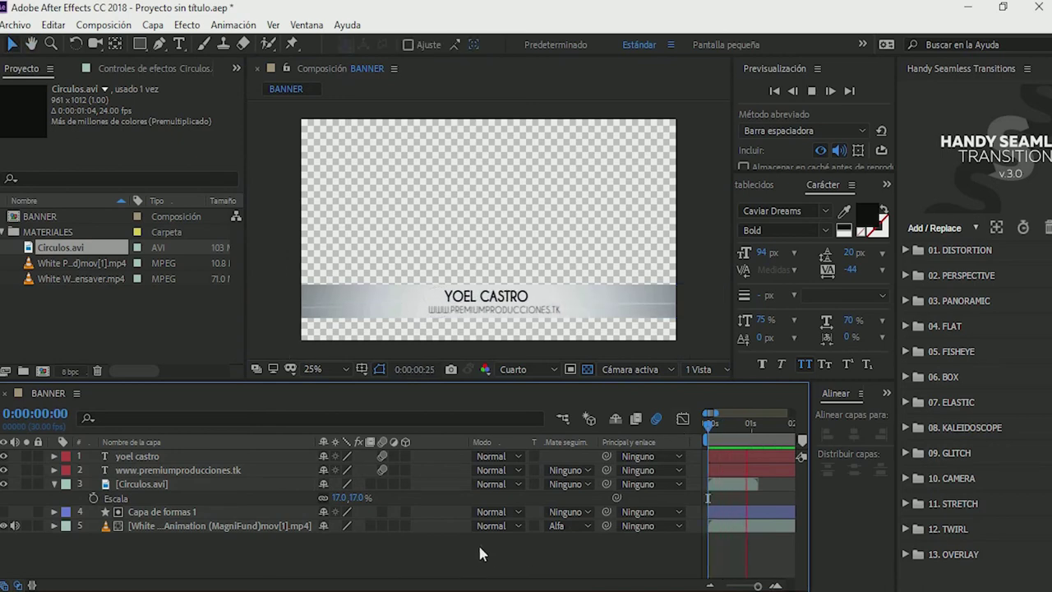
left_click(712, 426)
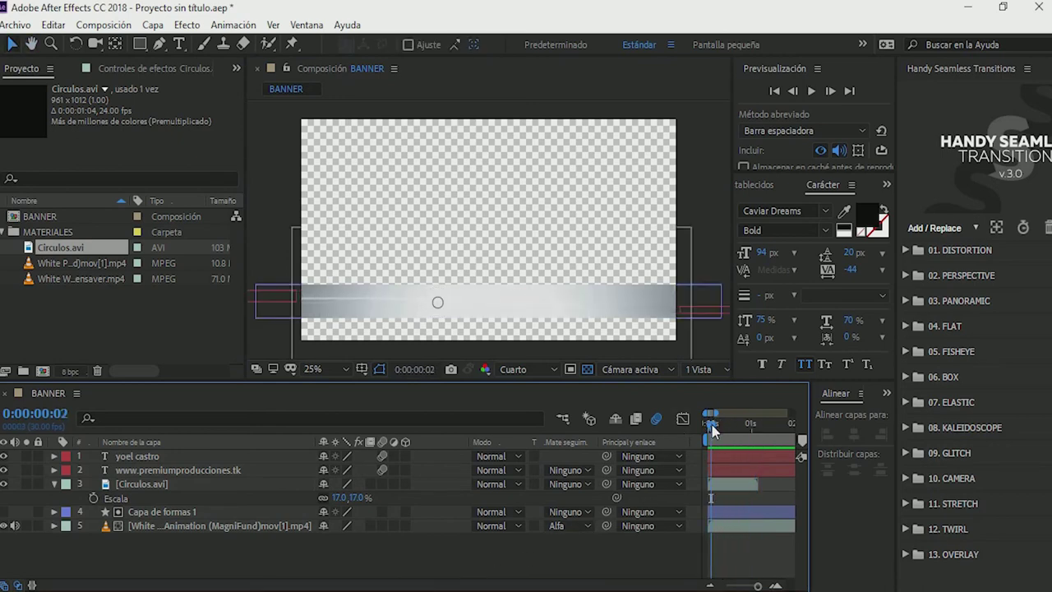
left_click(735, 485)
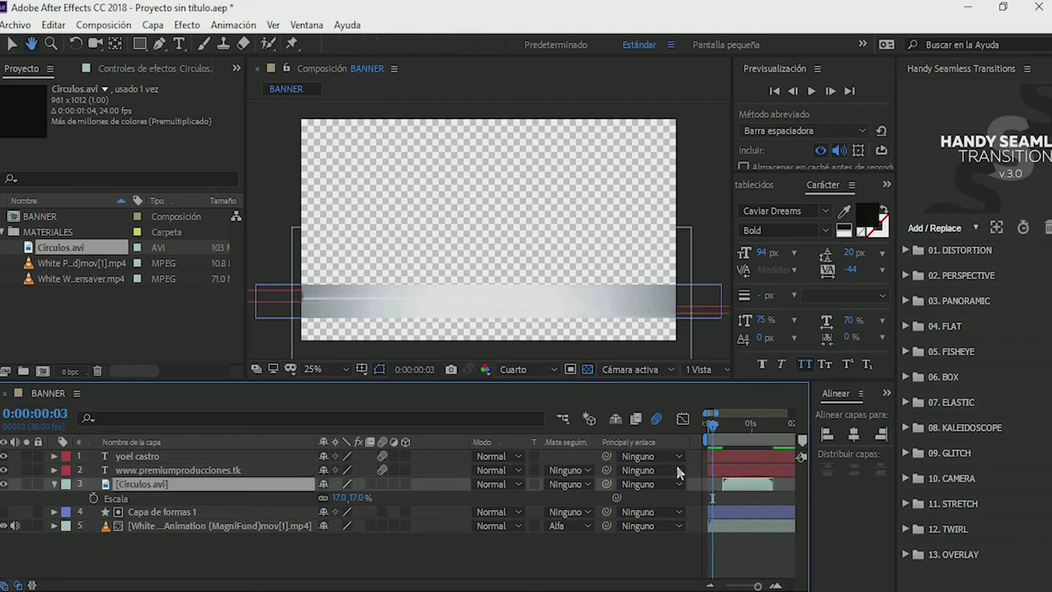
key("space")
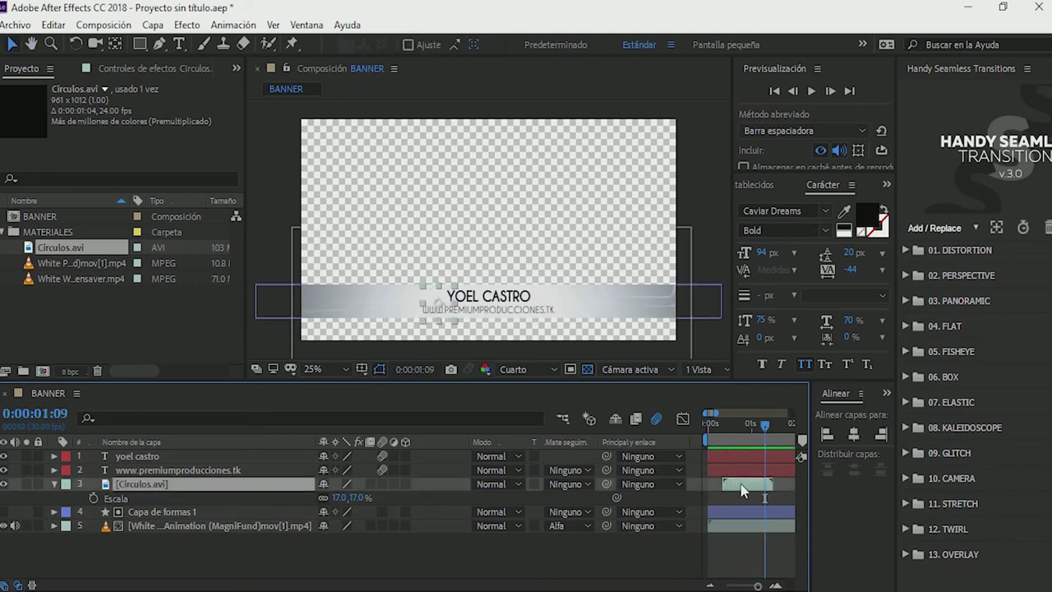
left_click_drag(734, 486, 739, 490)
left_click_drag(731, 428, 758, 437)
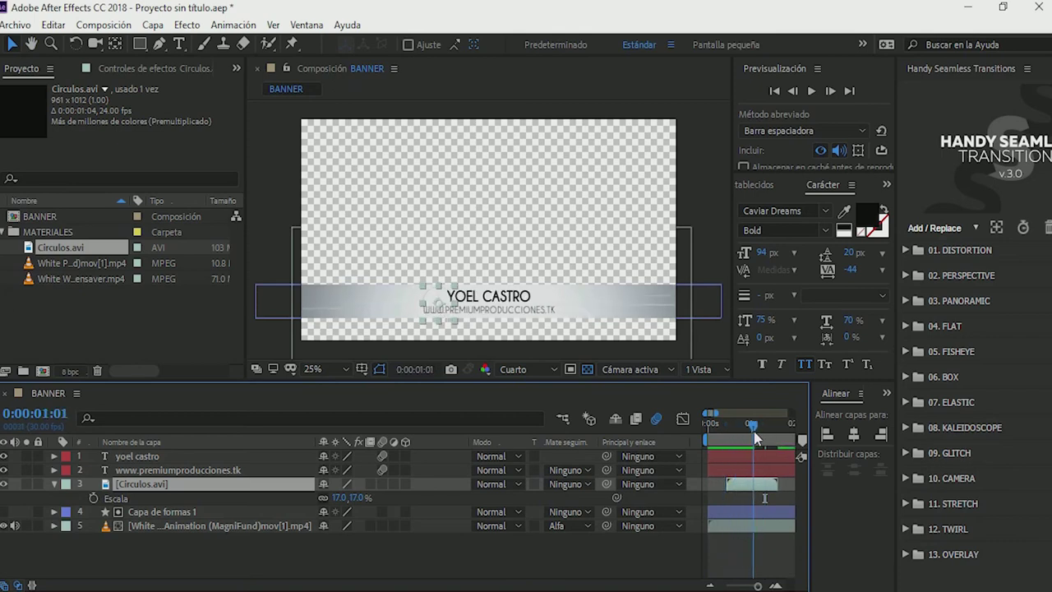
left_click_drag(740, 492, 769, 490)
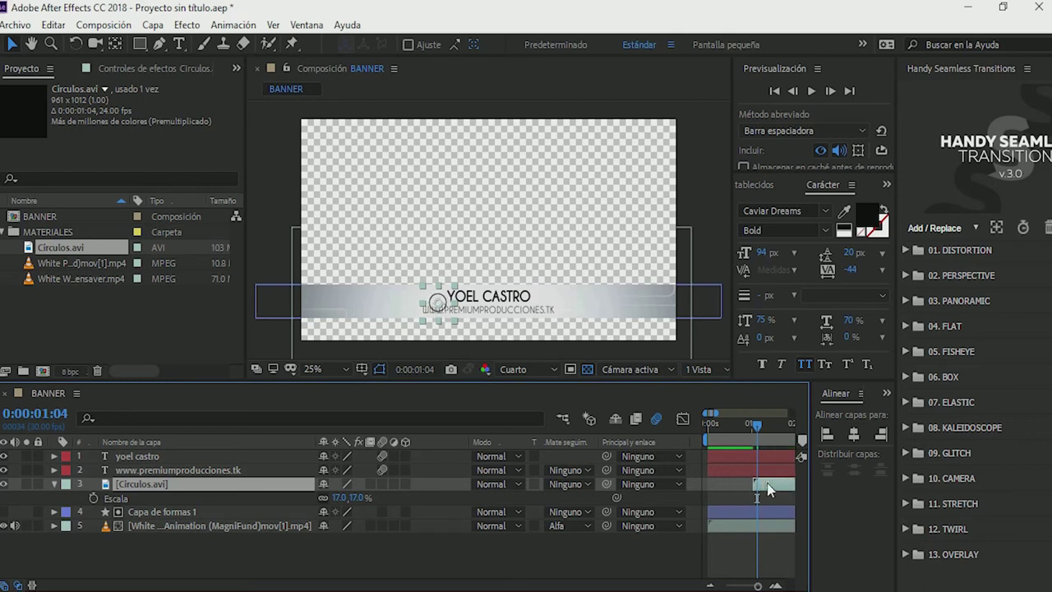
left_click(55, 484)
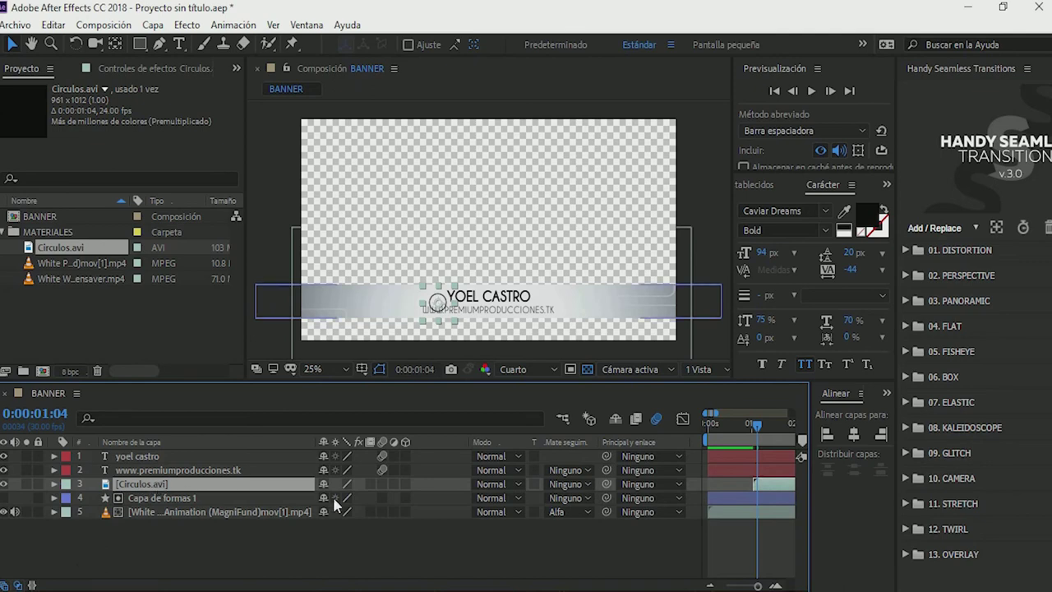
key("minus")
key("minus")
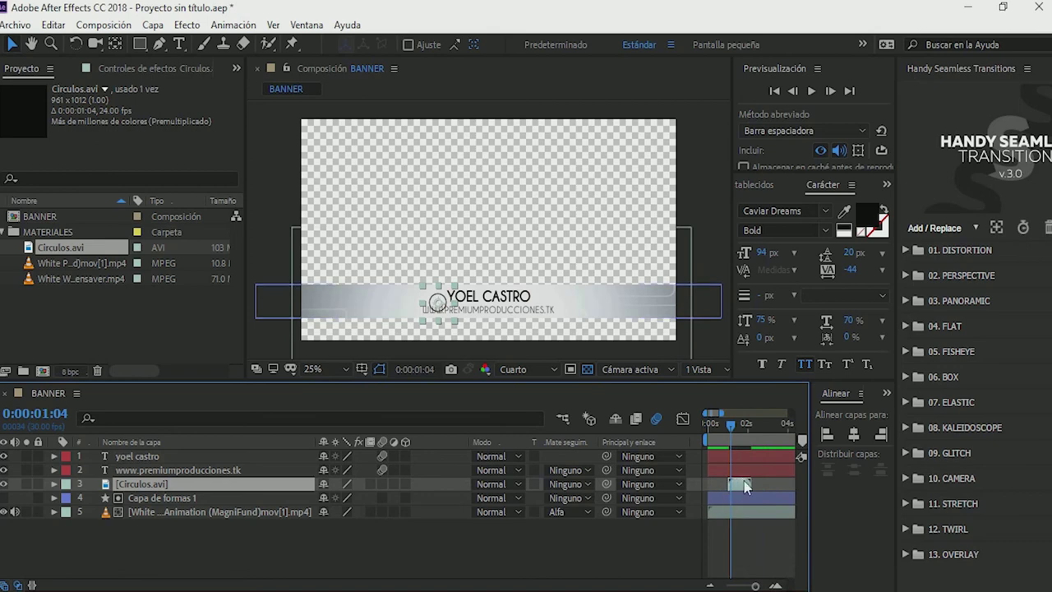
Step: Lower Circulos.avi opacity to 26% and preview from just before the circles appear
key("t")
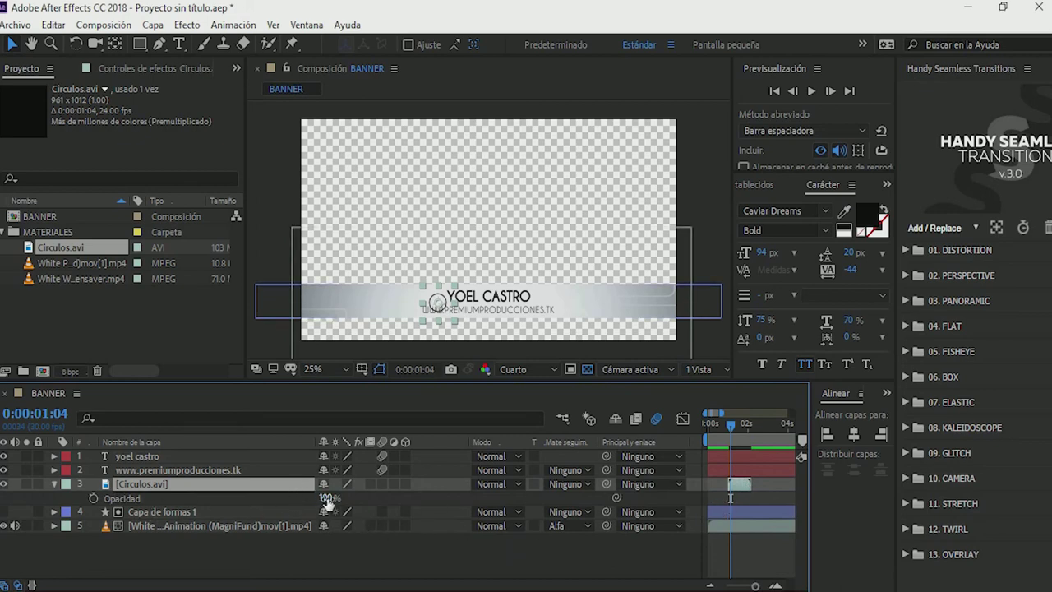
left_click_drag(327, 499, 270, 505)
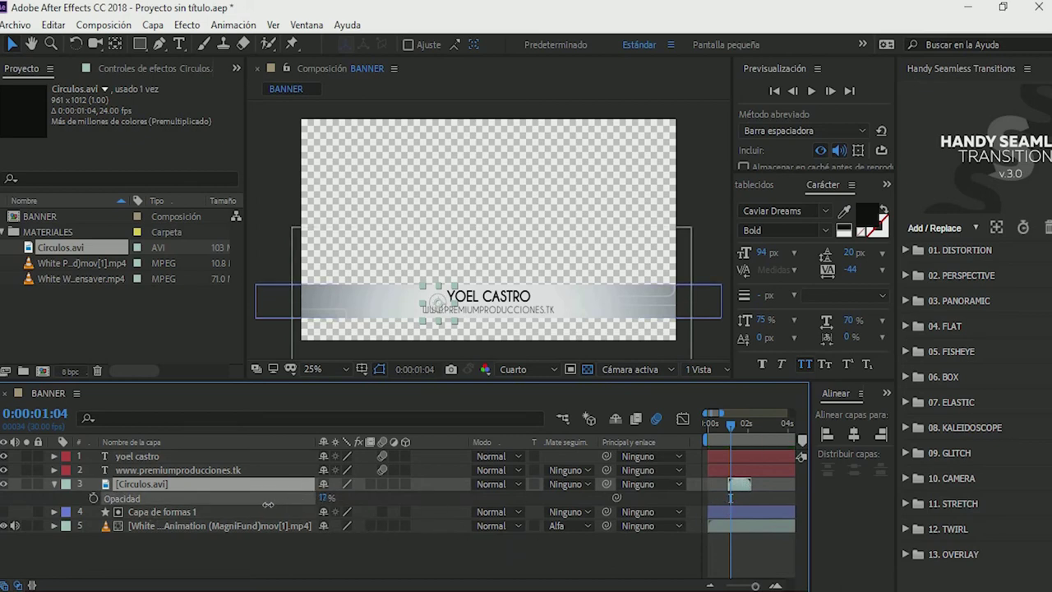
key("Return")
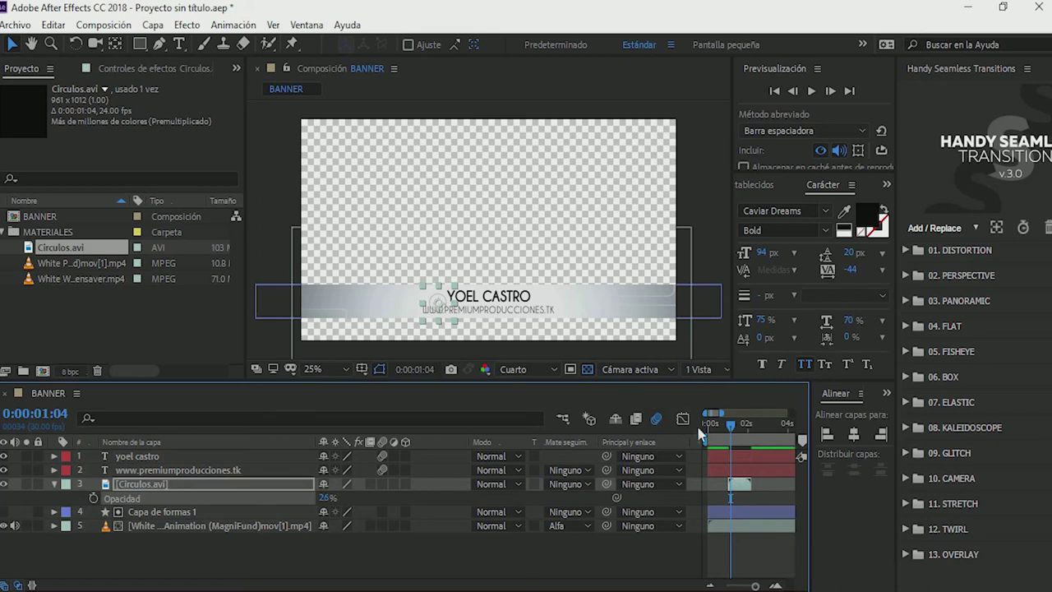
left_click(726, 428)
key("space")
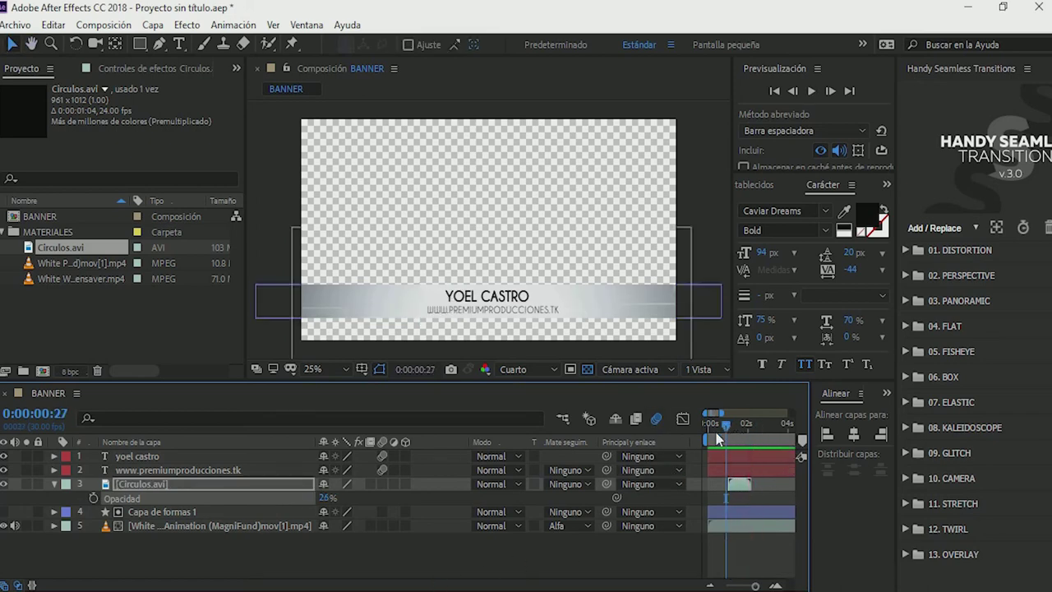
key("space")
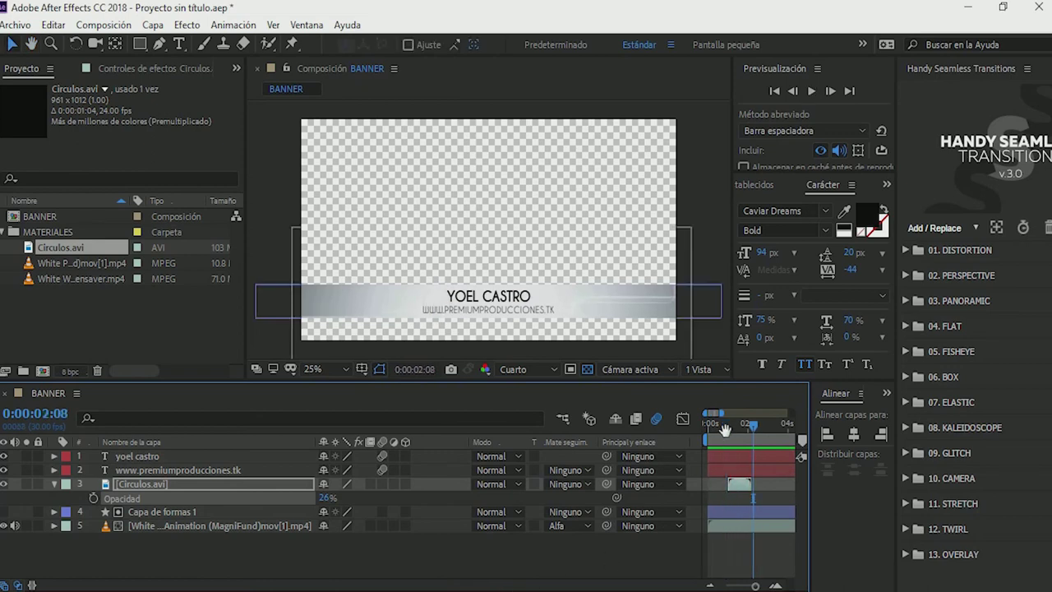
left_click(727, 429)
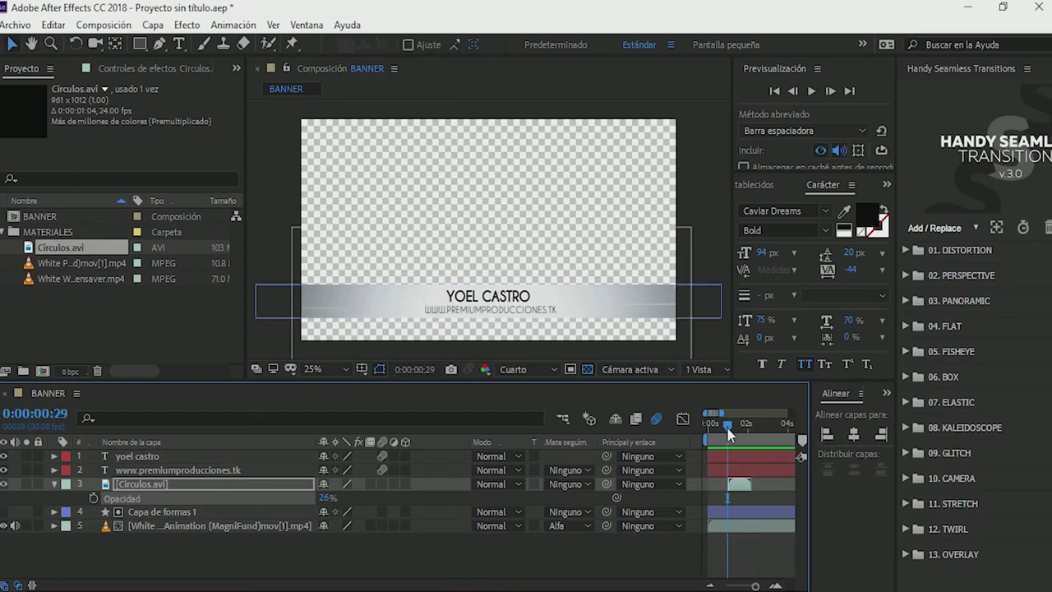
Step: Enlarge the circles to 99% scale and shift them left over the banner at 0:00:01:05
left_click(742, 491)
key("s")
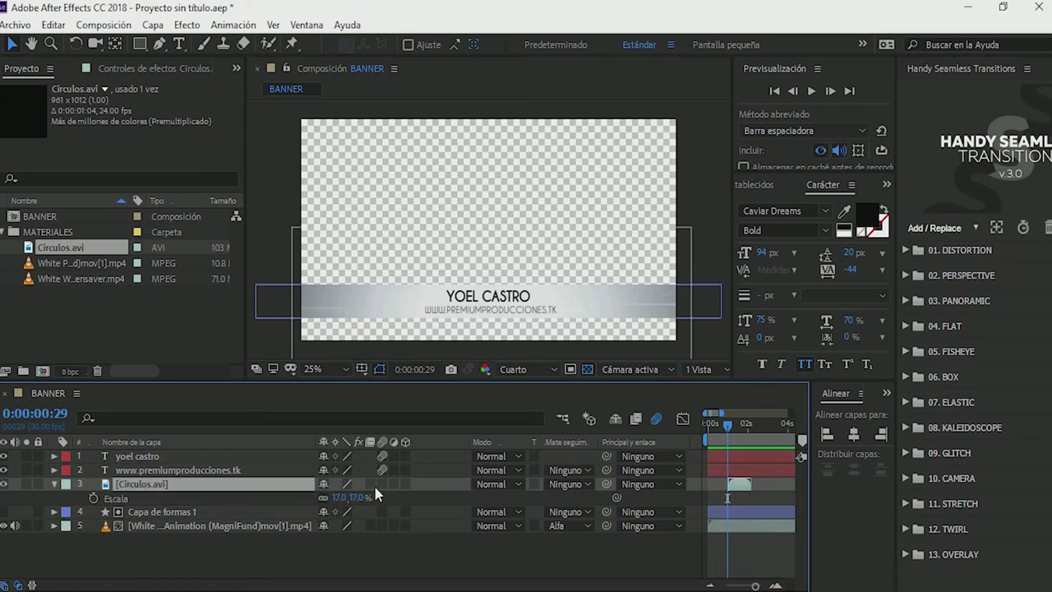
left_click_drag(359, 498, 426, 498)
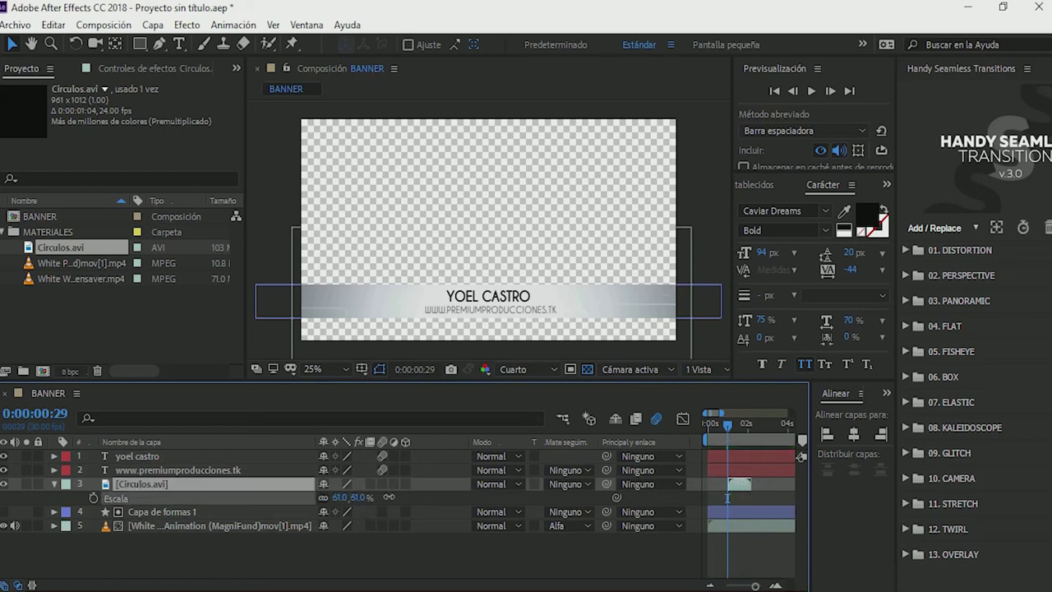
left_click(736, 426)
left_click_drag(735, 426, 734, 430)
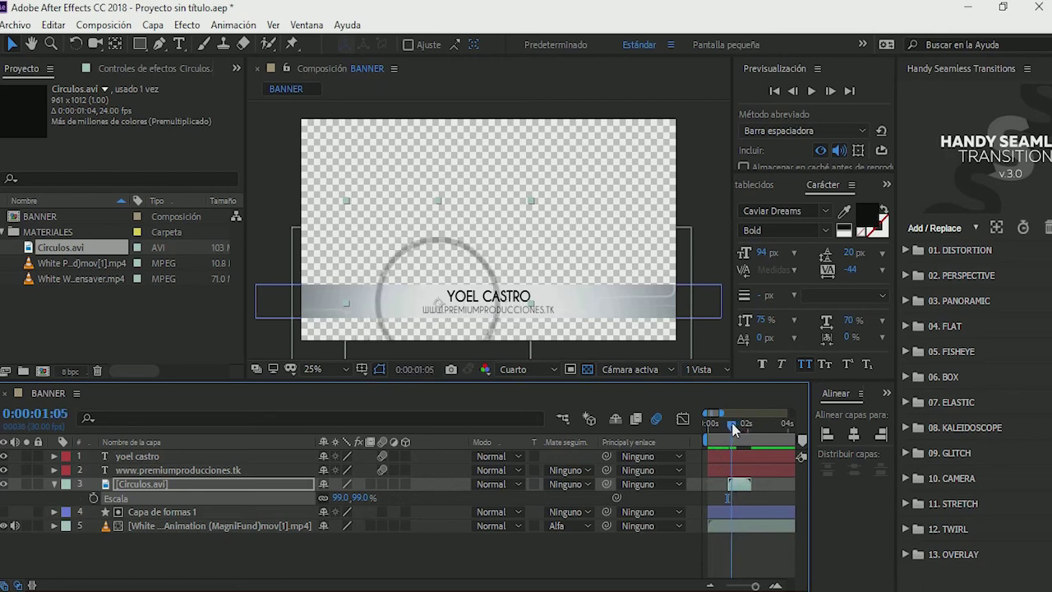
left_click(744, 487)
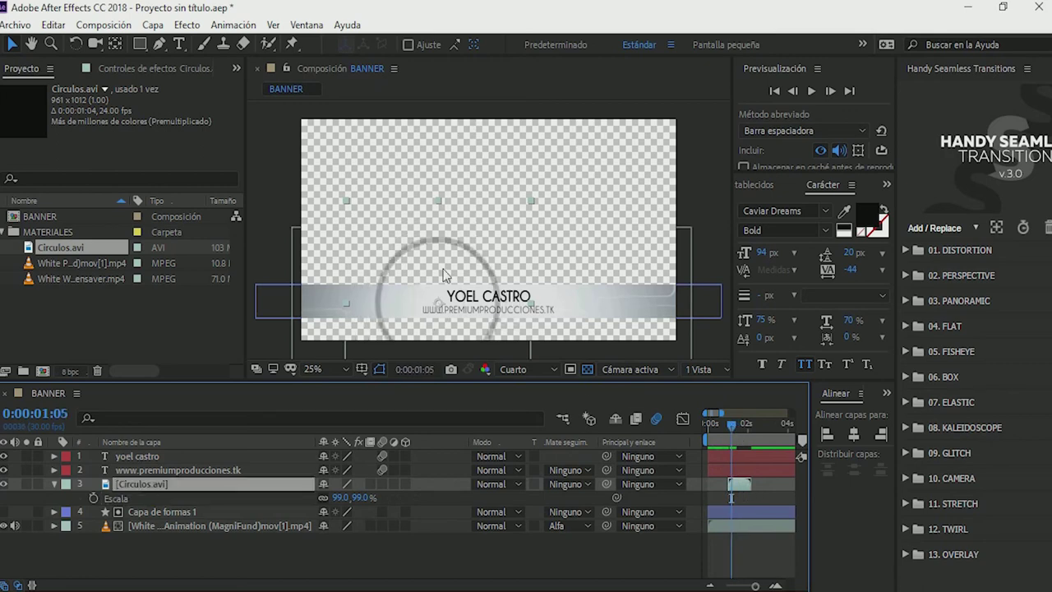
left_click_drag(460, 304, 417, 299)
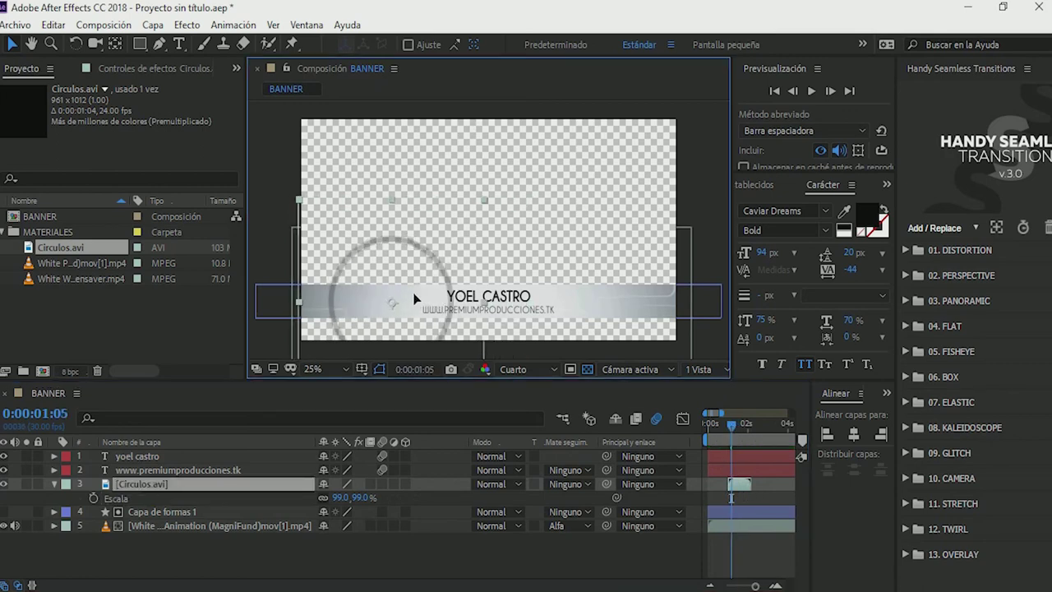
Step: Set the Circulos.avi layer's opacity to 50%
left_click(157, 486)
key("t")
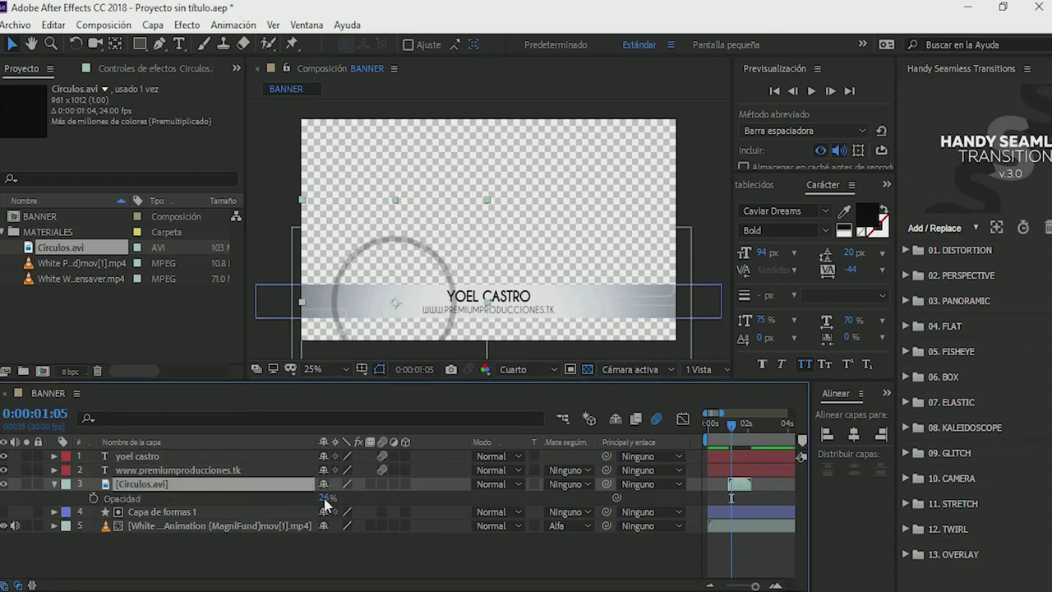
mouse_move(326, 498)
left_mouse_down()
mouse_move(402, 498)
mouse_move(365, 498)
left_mouse_up()
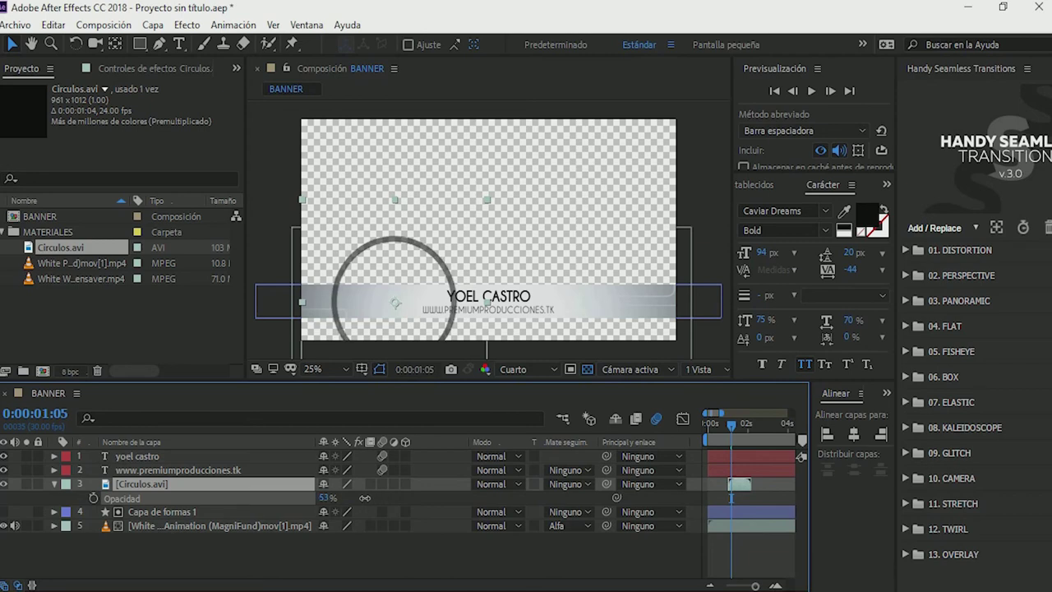
left_click(326, 499)
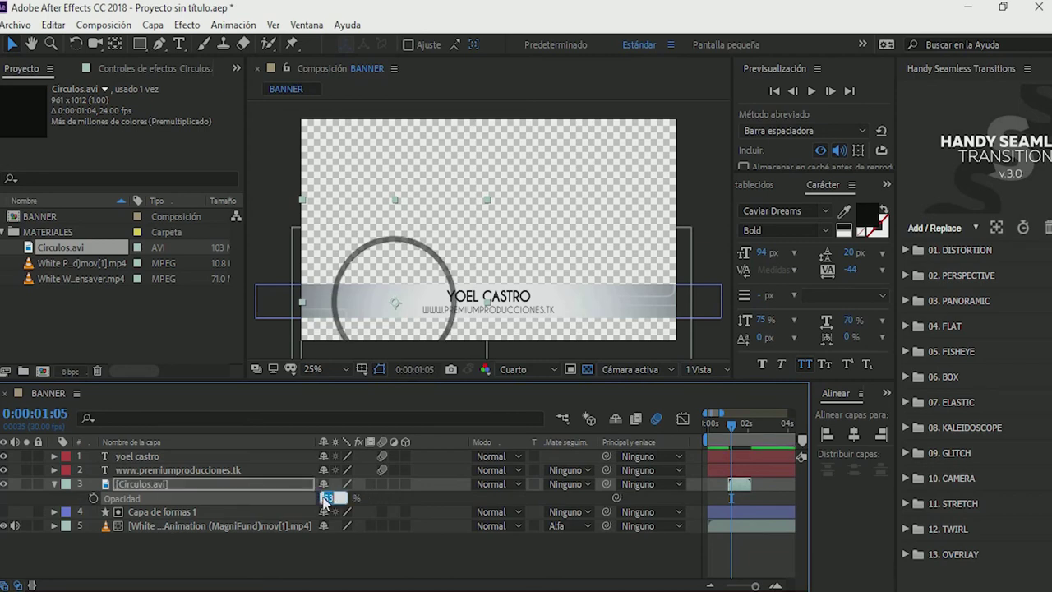
type("50")
key("Return")
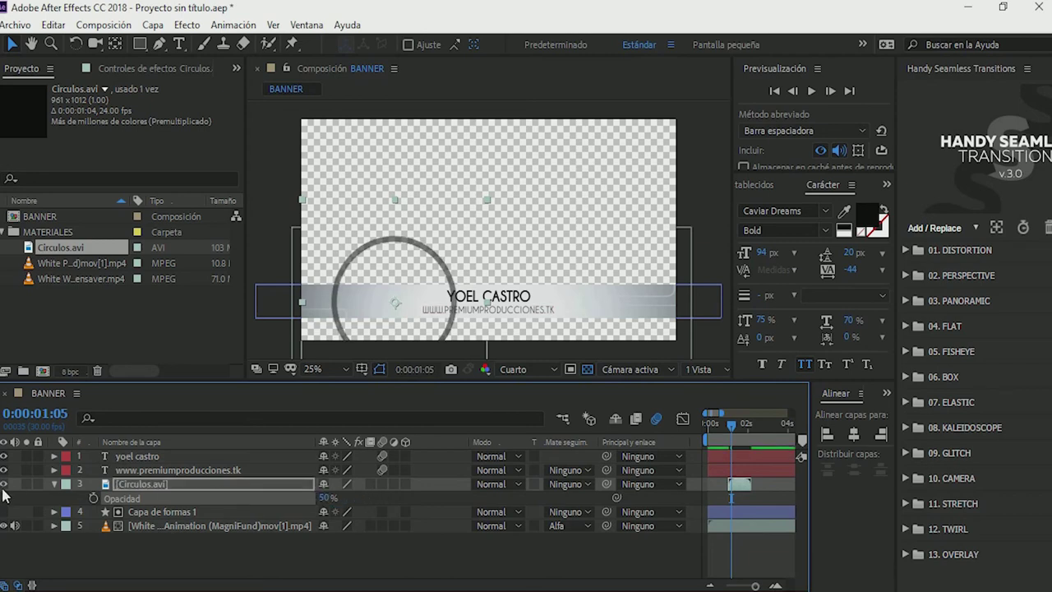
left_click(53, 485)
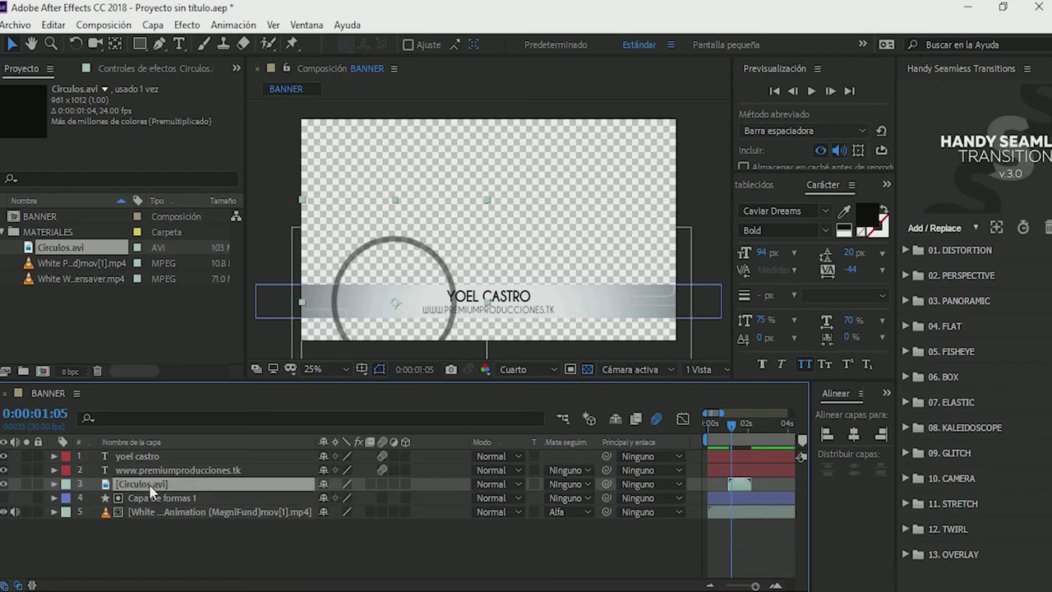
Step: Add a new mask (Máscara > Nueva máscara) to the Circulos.avi layer
right_click(152, 492)
mouse_move(280, 53)
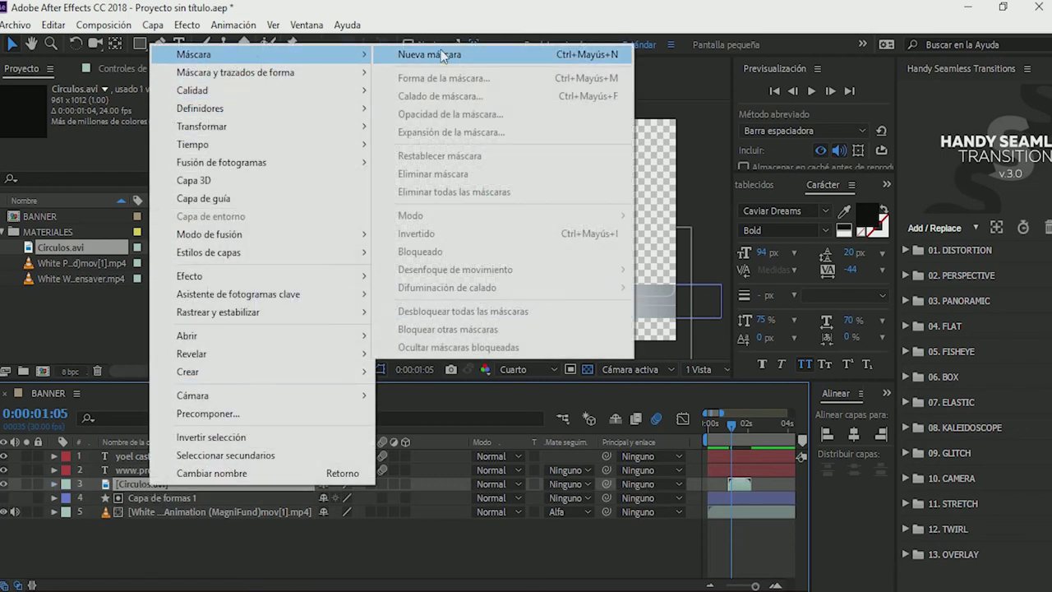
left_click(444, 54)
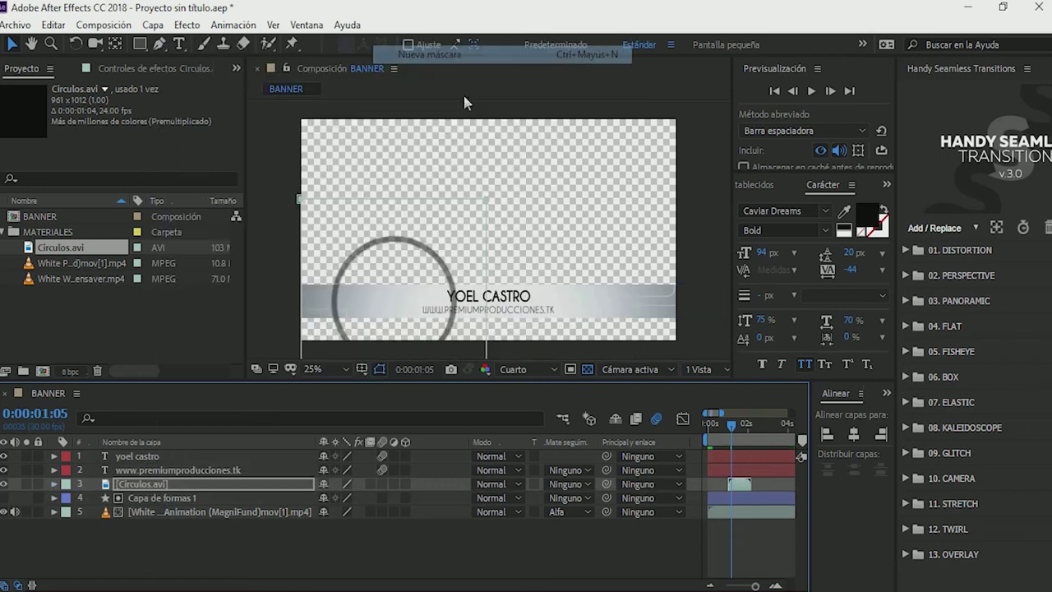
left_click(546, 207)
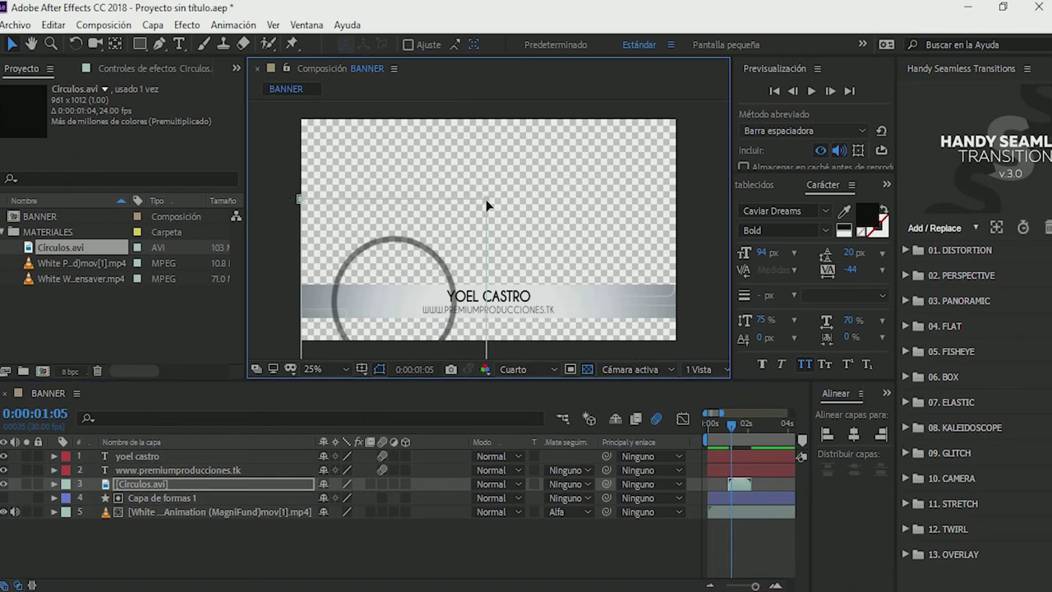
Step: Pull the mask's top and bottom edges in to fit the banner strip, then preview
left_click_drag(488, 206, 488, 292)
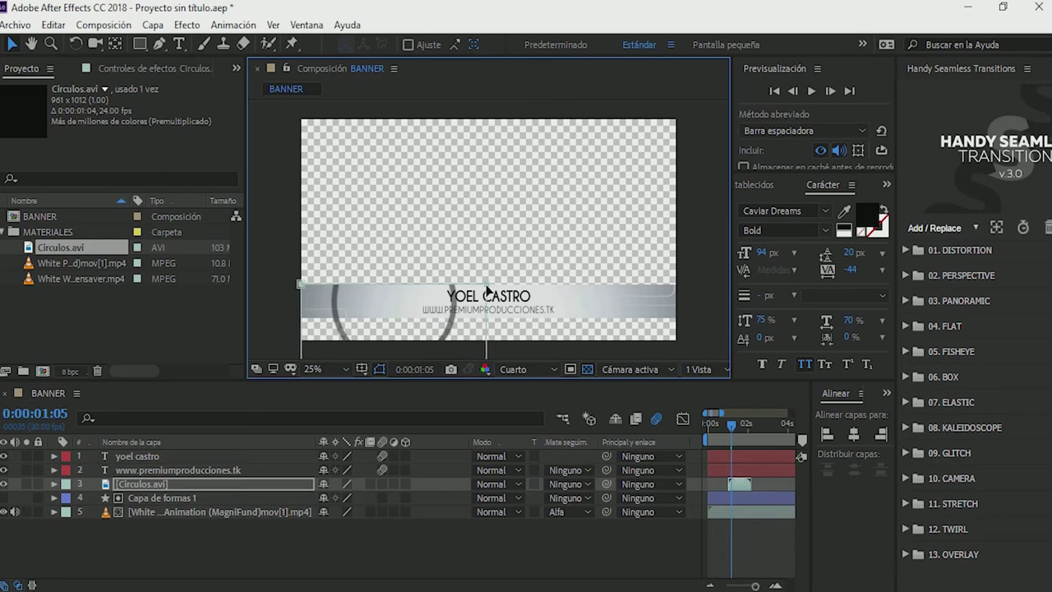
key("comma")
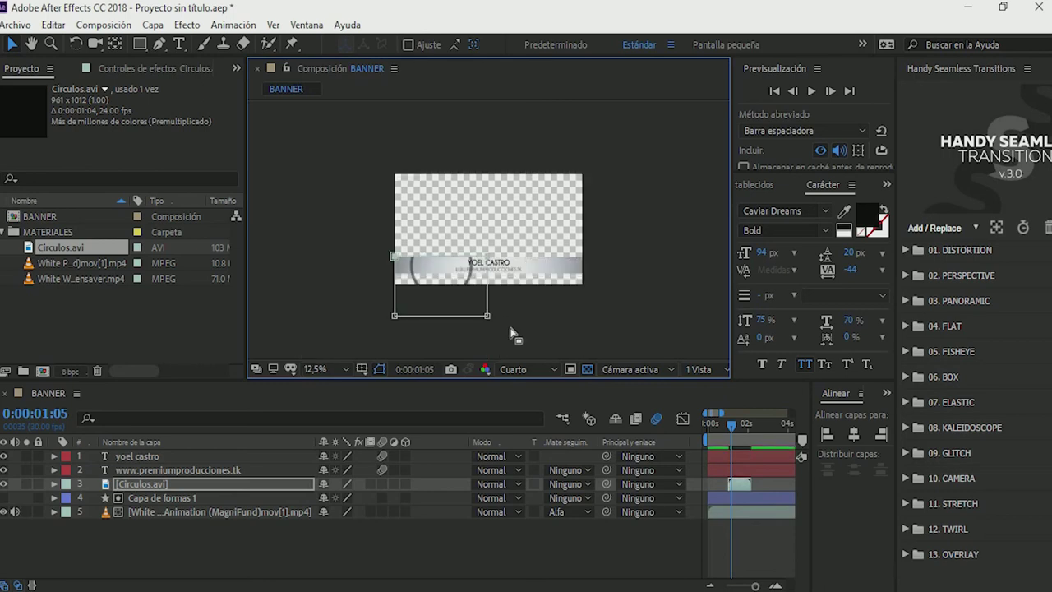
left_click_drag(511, 327, 367, 310)
left_click_drag(487, 315, 486, 281)
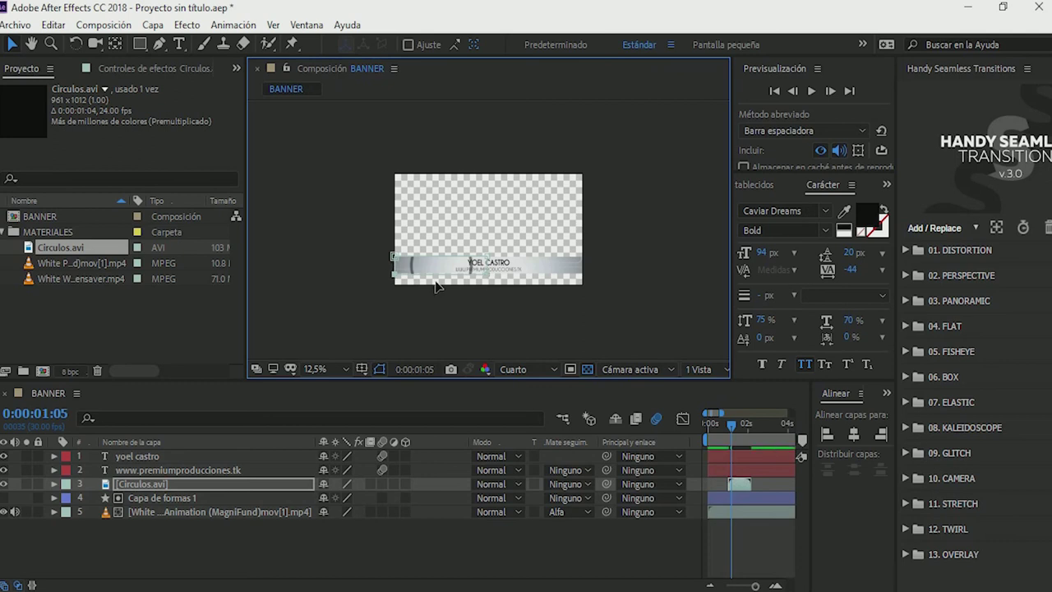
scroll(435, 287, "up", 1)
scroll(436, 287, "up", 1)
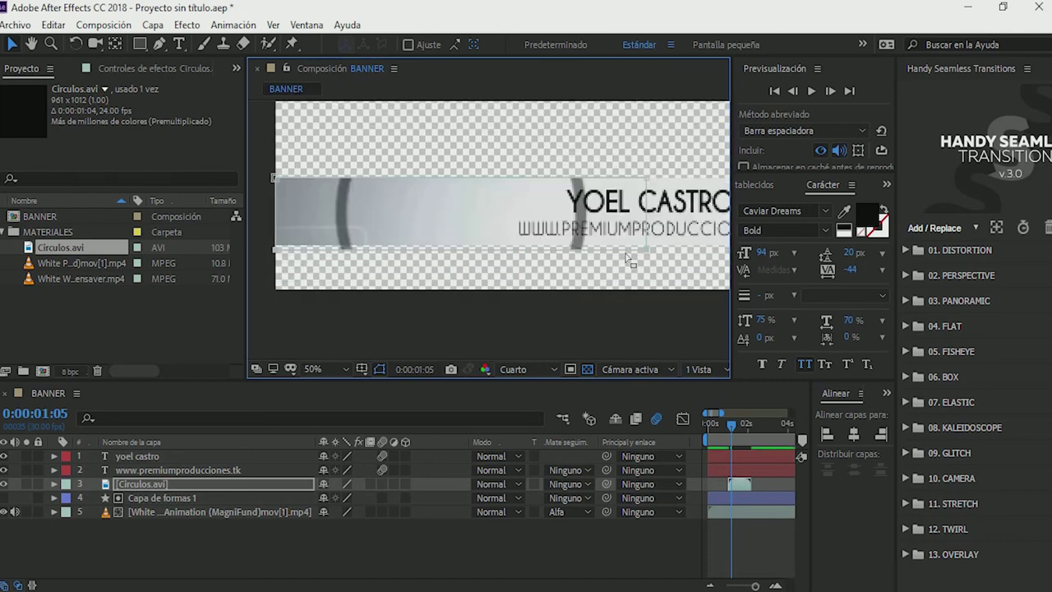
left_click_drag(645, 249, 648, 245)
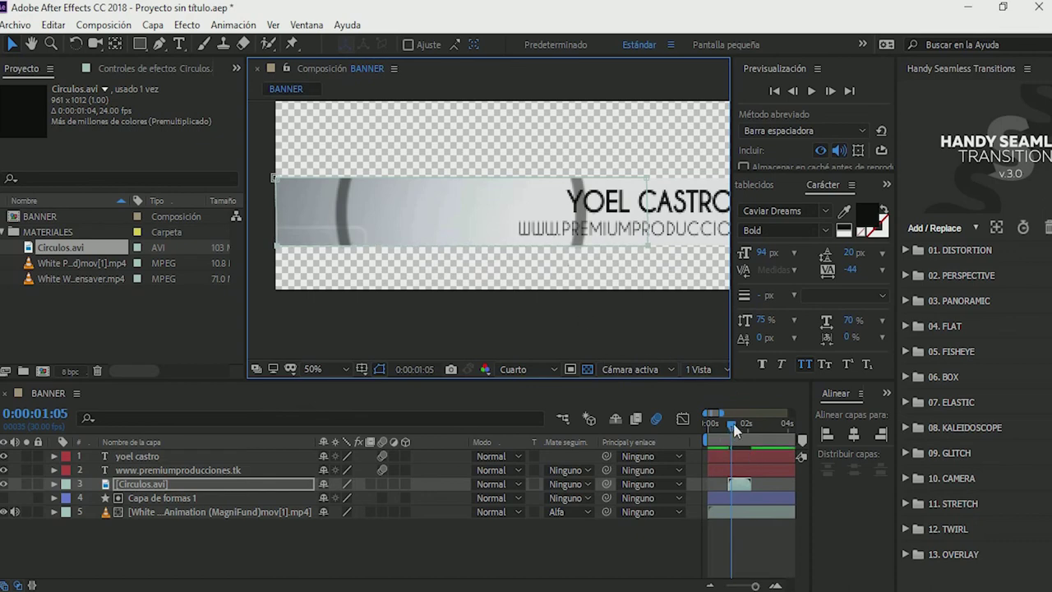
key("space")
Step: Stop the preview and zoom the timeline out to show more time
left_click(574, 553)
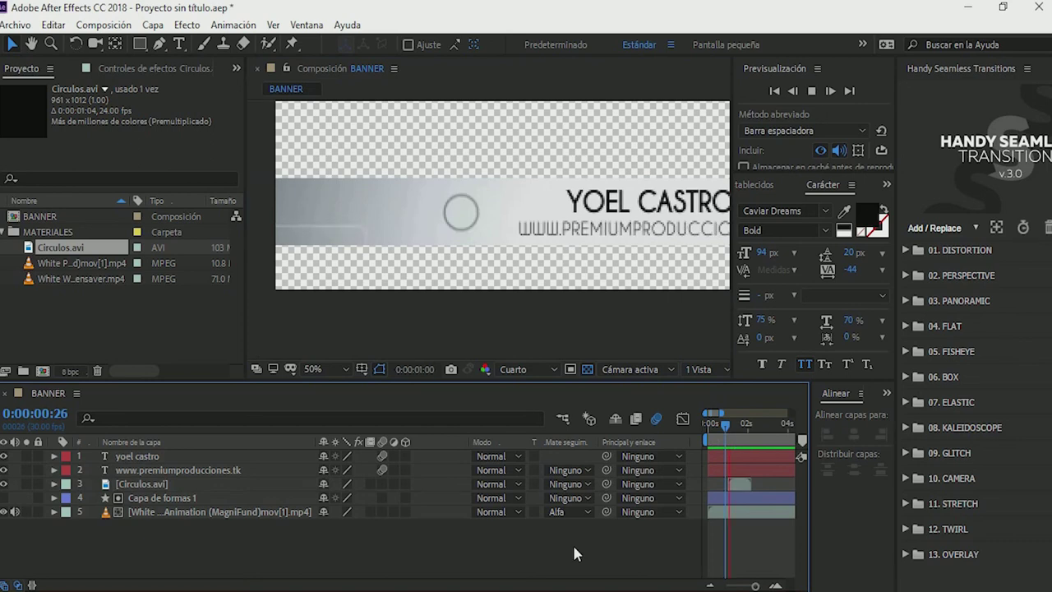
key("space")
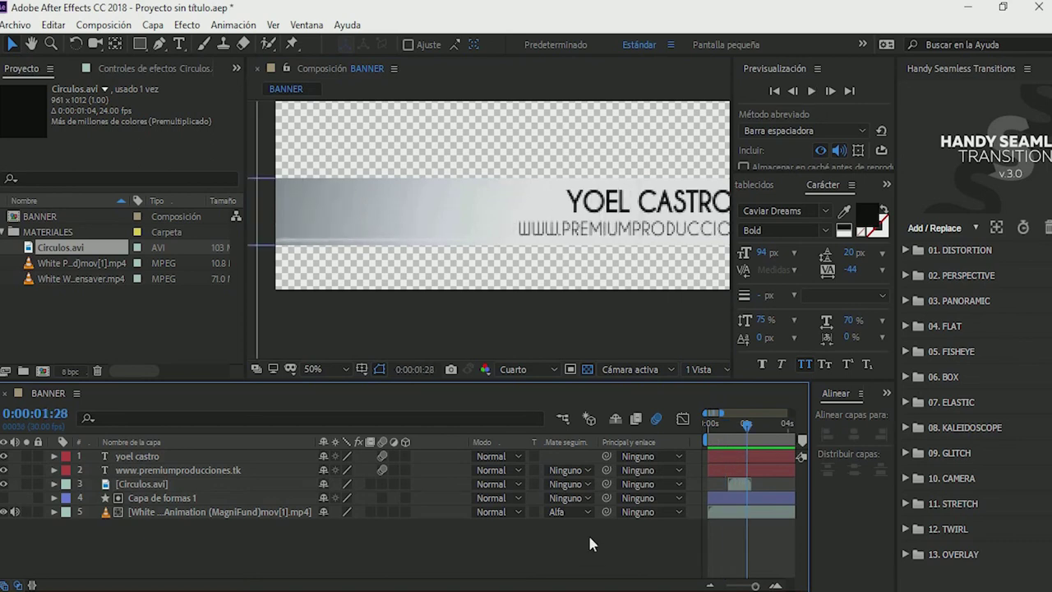
left_click(664, 470)
key("minus")
left_click(660, 457)
key("minus")
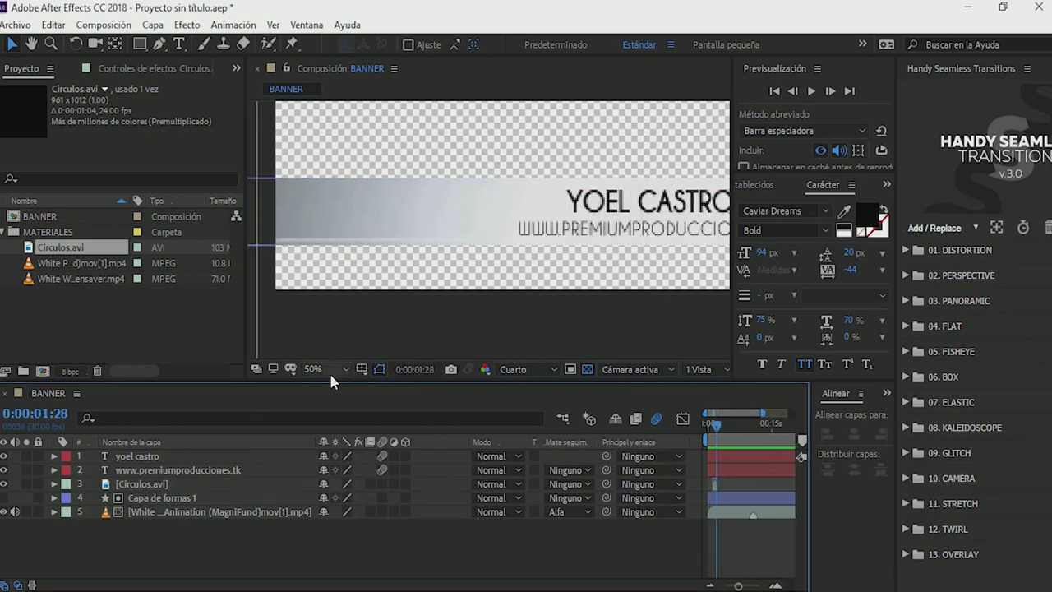
Step: Set the viewer to Fit magnification and Full resolution, then preview from the start
left_click(339, 369)
left_click(360, 98)
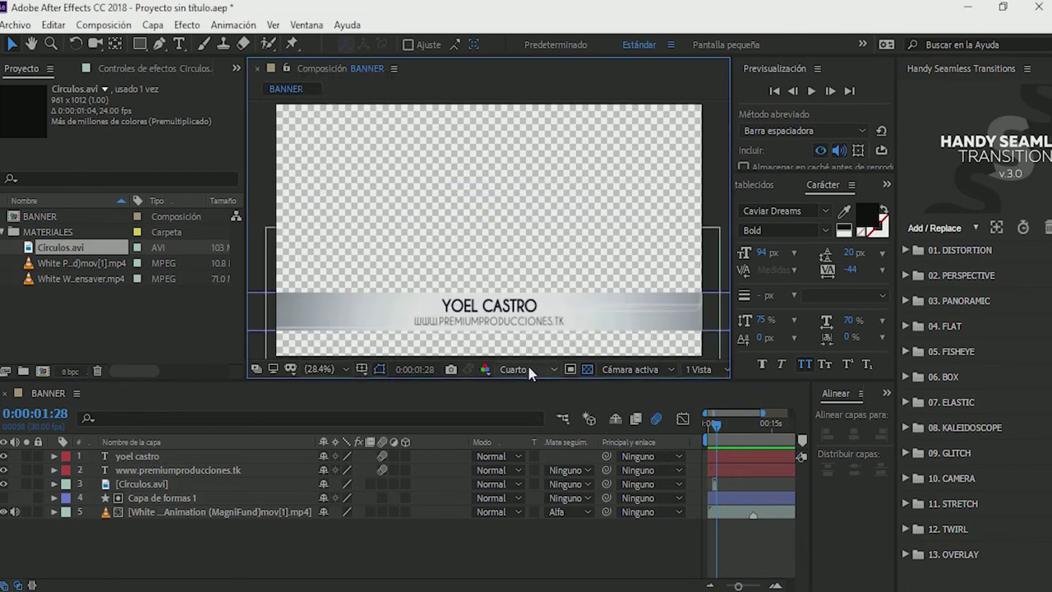
left_click(530, 370)
left_click(543, 406)
key("Home")
key("space")
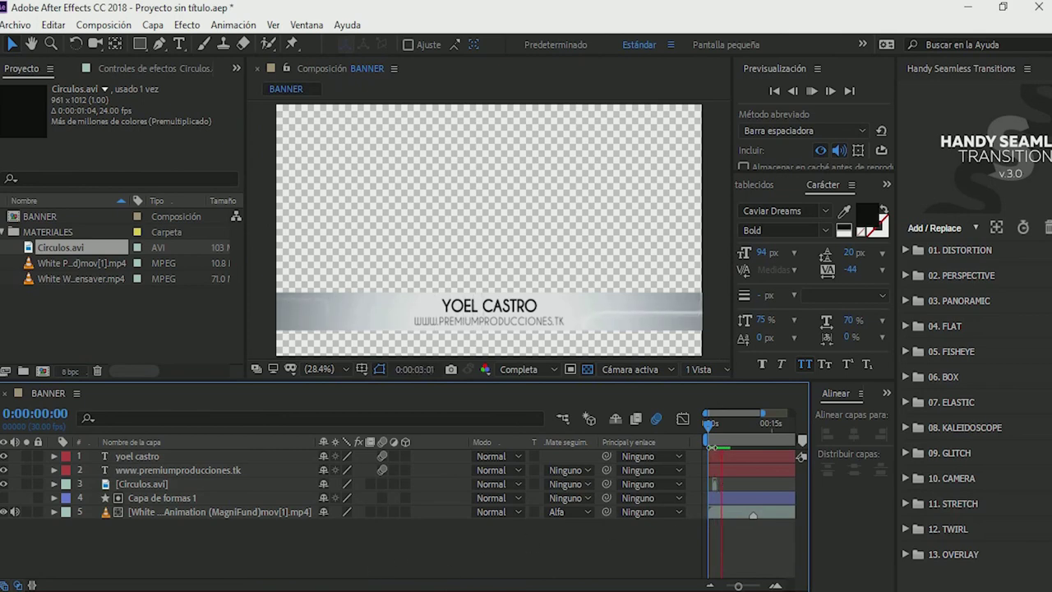
left_click_drag(709, 424, 713, 427)
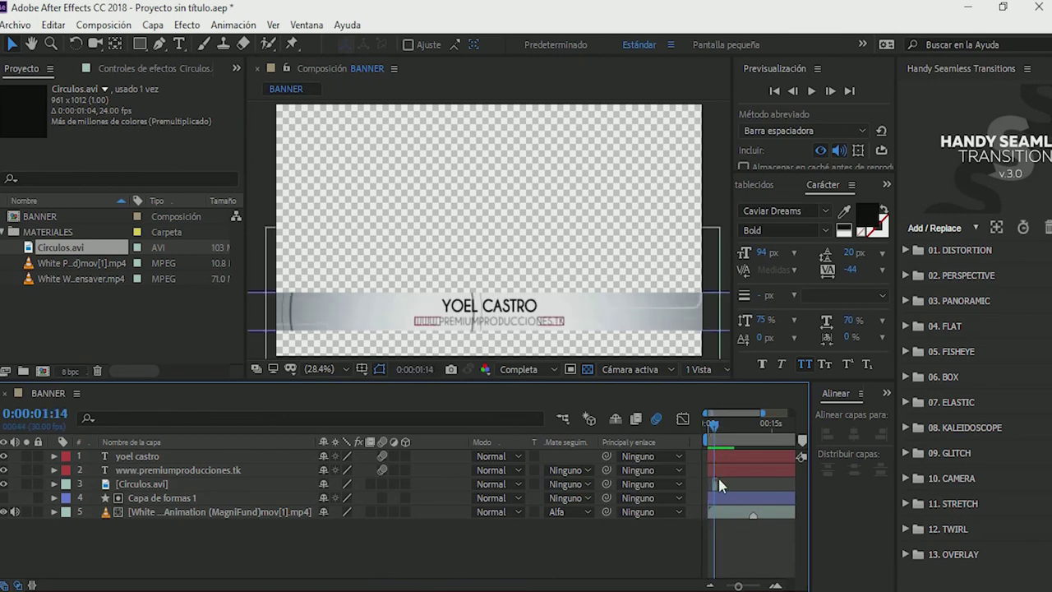
Step: Check the Circulos.avi scale, preview again, and duplicate the layer with Ctrl+D
left_click(148, 485)
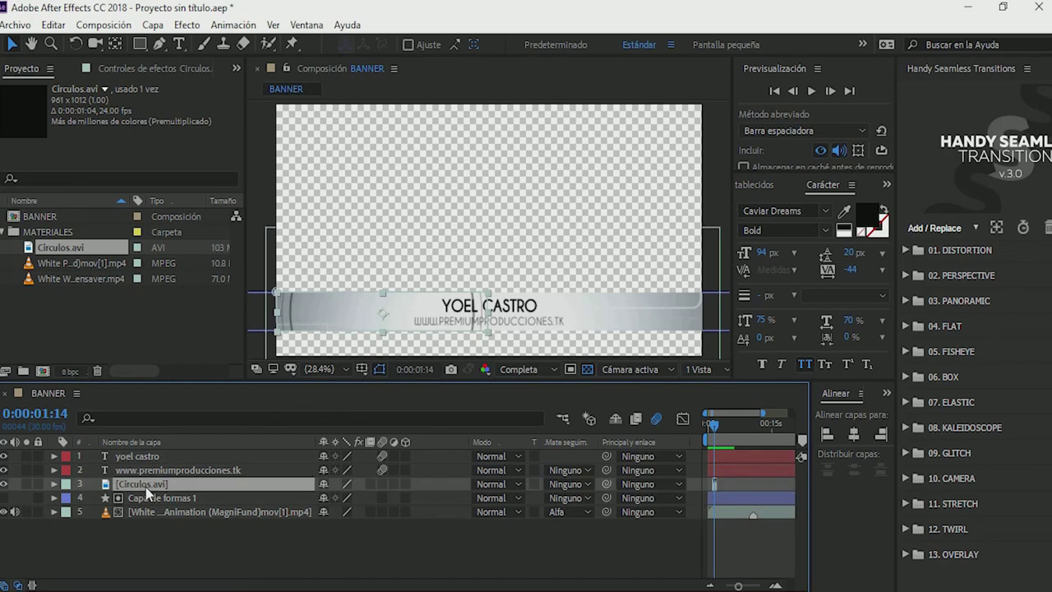
key("s")
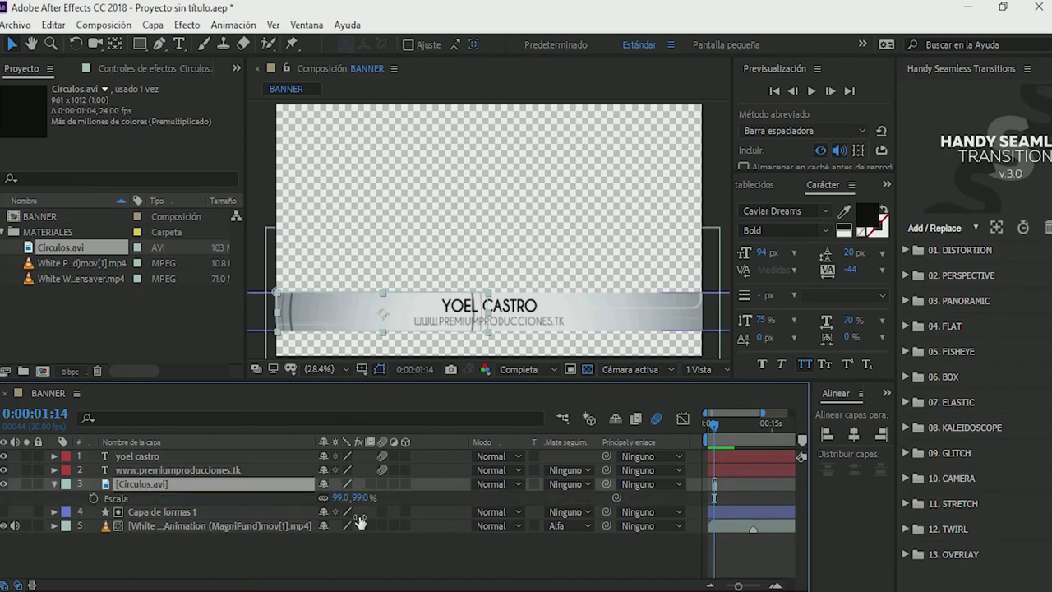
key("s")
key("space")
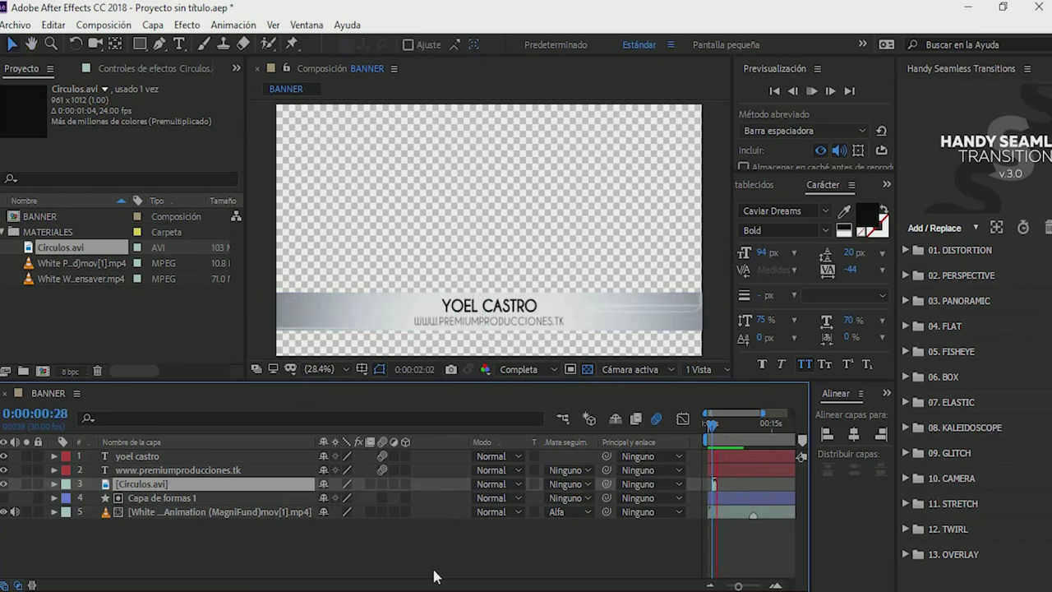
key("space")
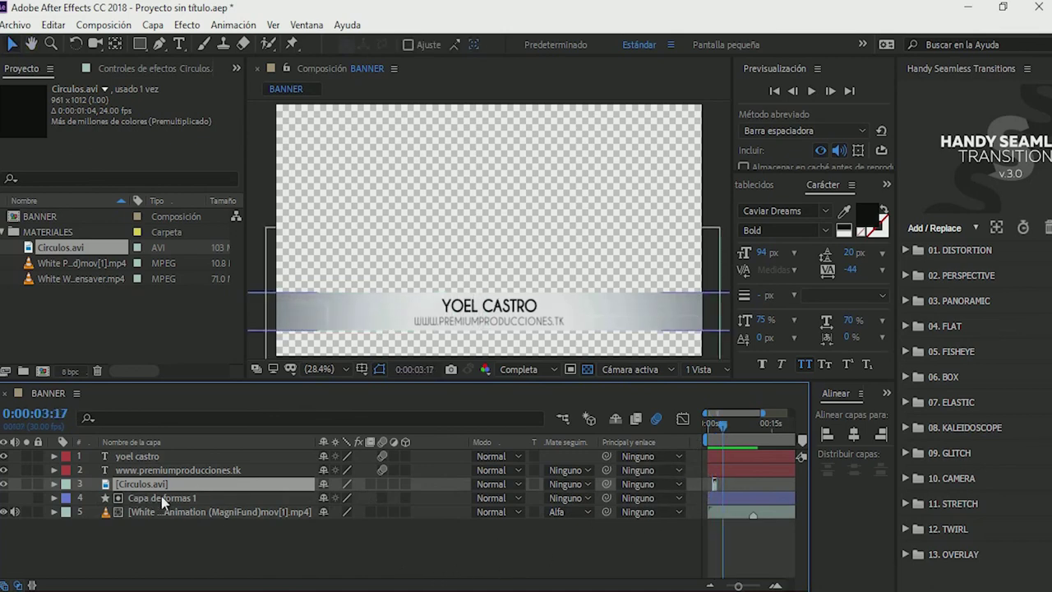
key("minus")
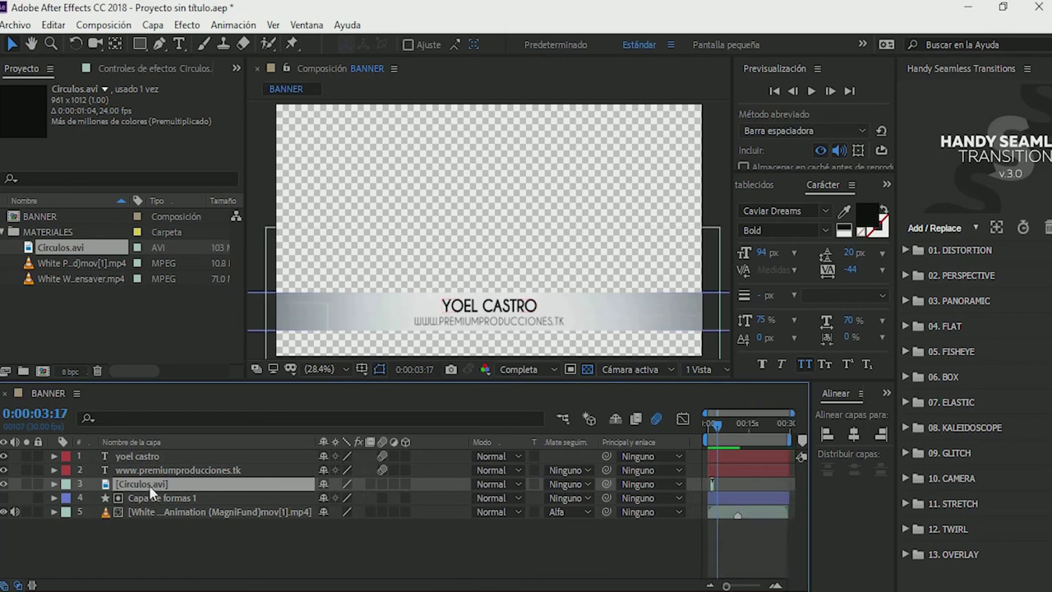
key("ctrl+d")
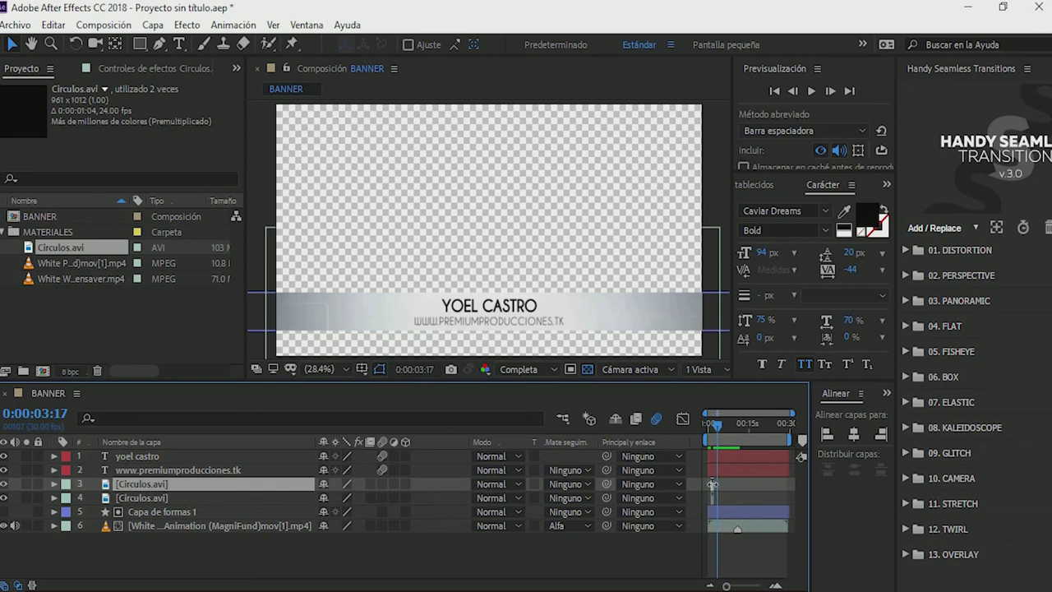
Step: Drag the top Circulos.avi layer so it starts around 27 seconds
key("equal")
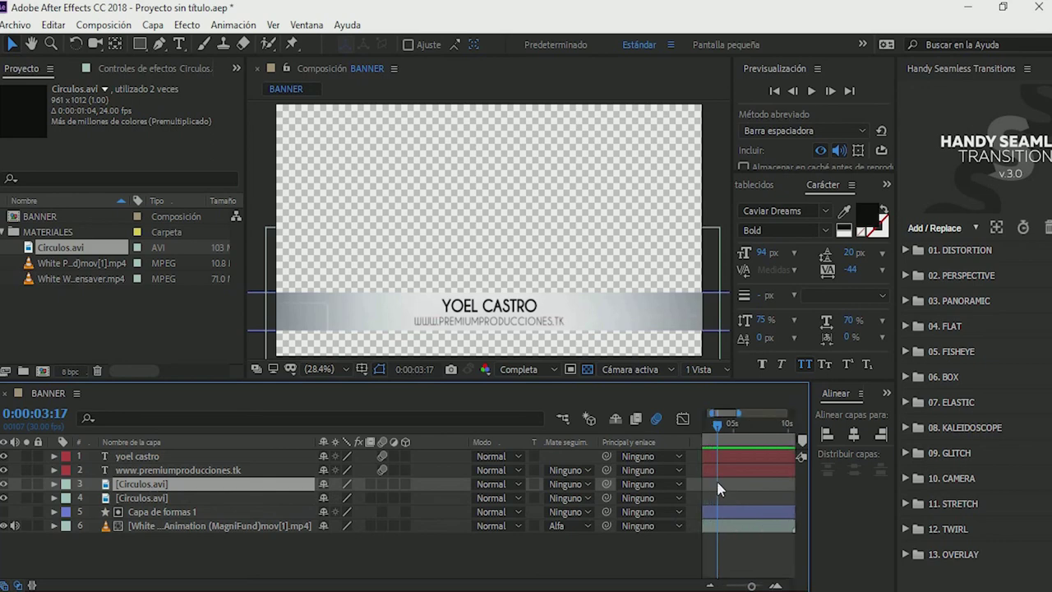
left_click_drag(724, 416, 709, 417)
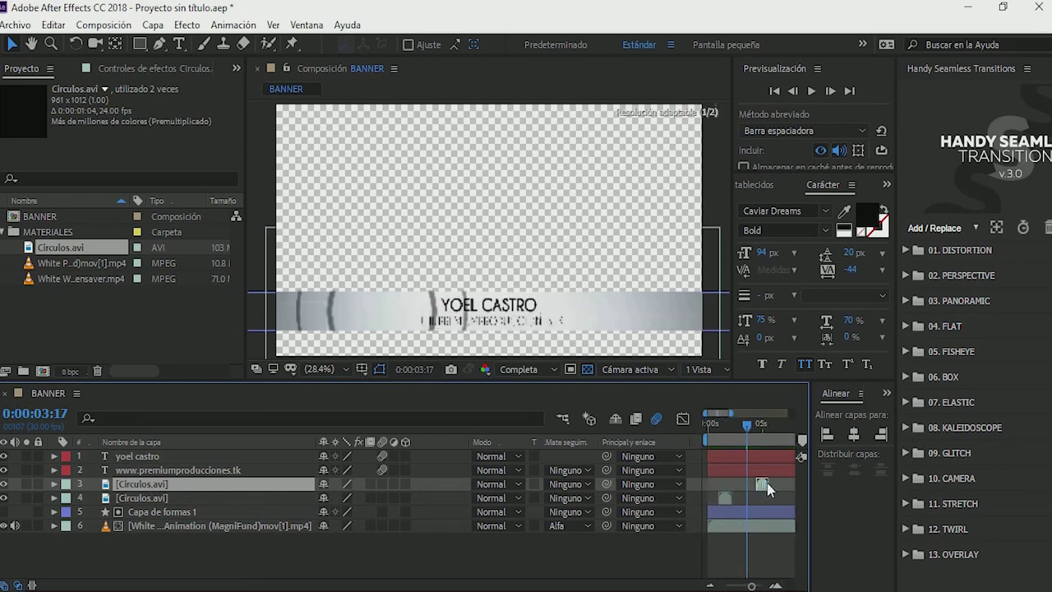
left_click_drag(725, 489, 773, 488)
key("minus")
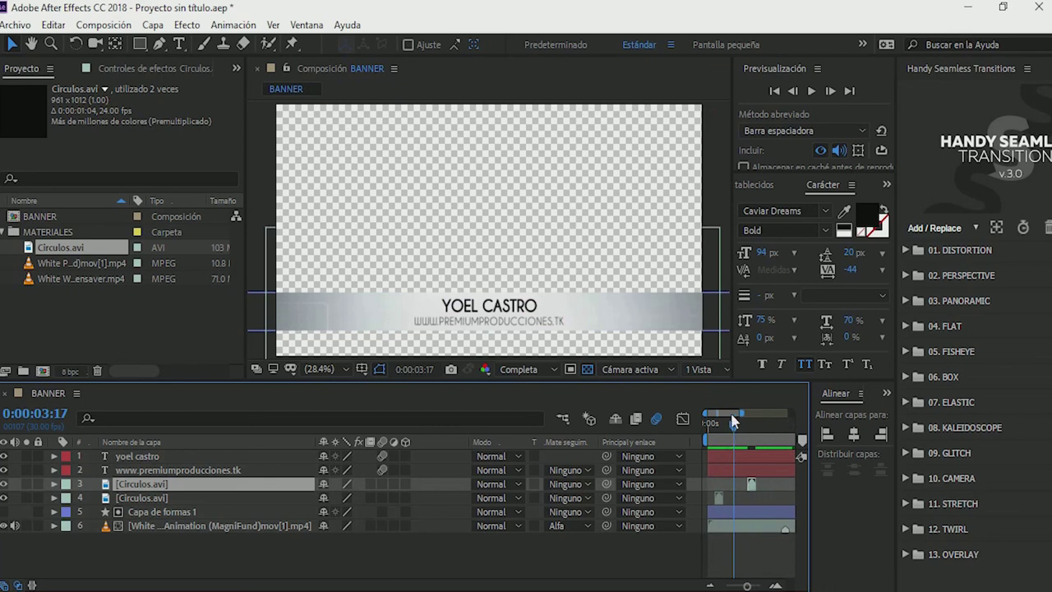
left_click_drag(735, 414, 749, 414)
key("minus")
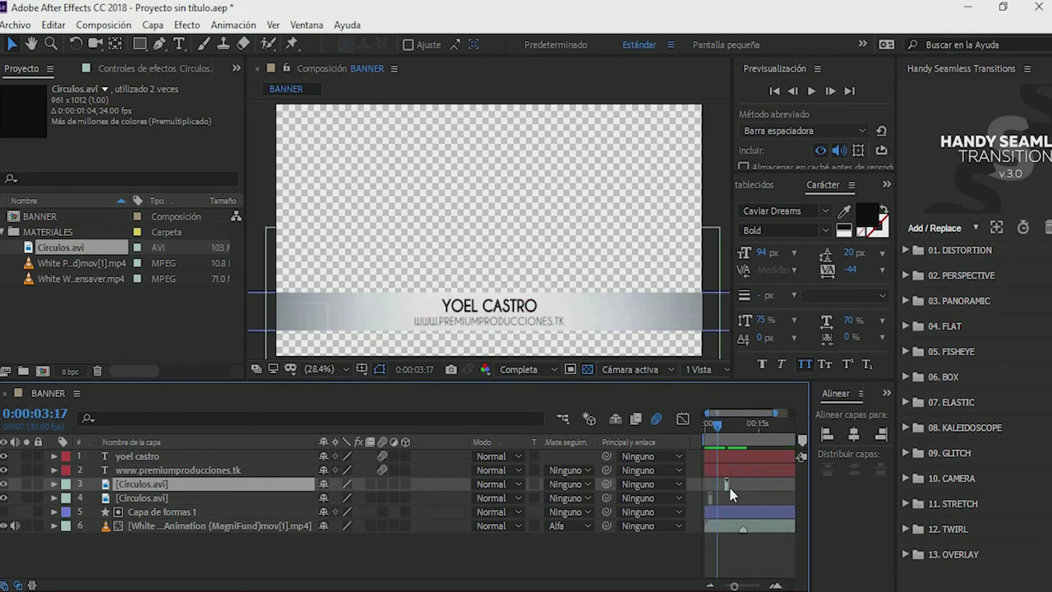
key("equal")
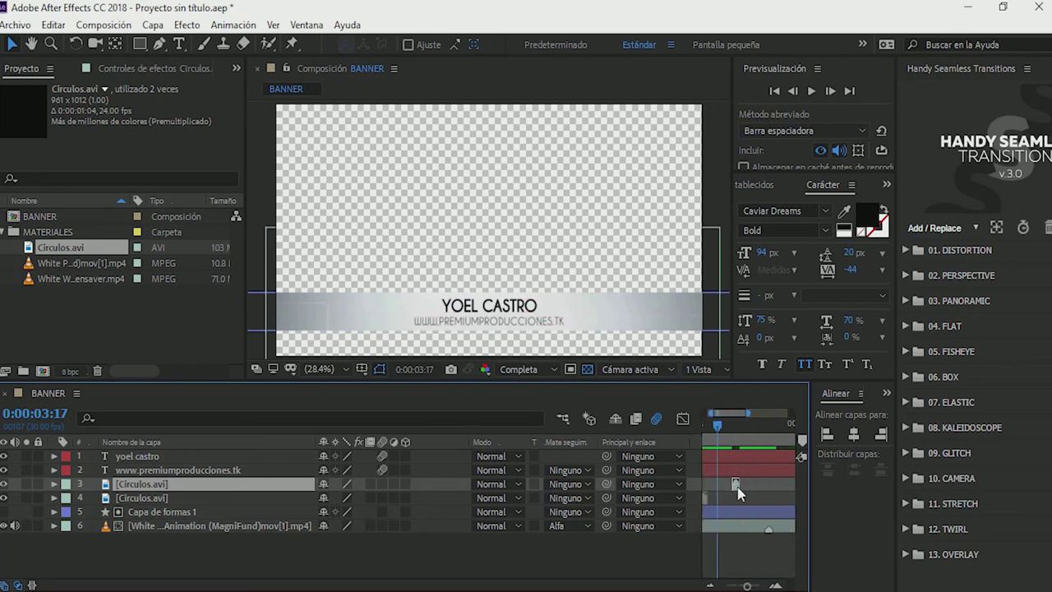
key("equal")
left_click_drag(753, 485, 763, 496)
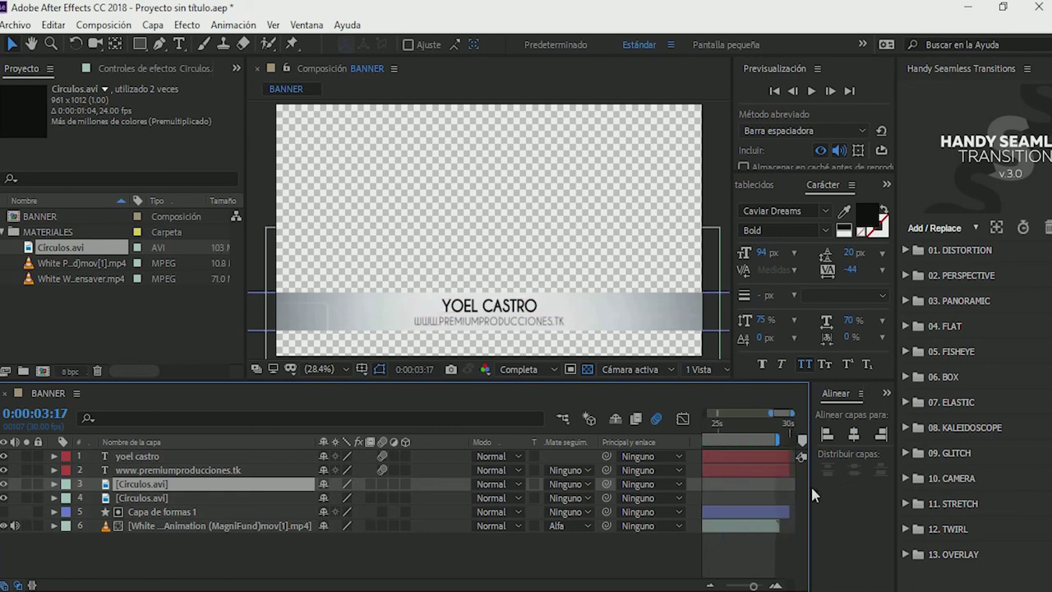
Step: Check the late circles at 0:00:26:19, preview the full 30 seconds, and return to the start
left_click(743, 426)
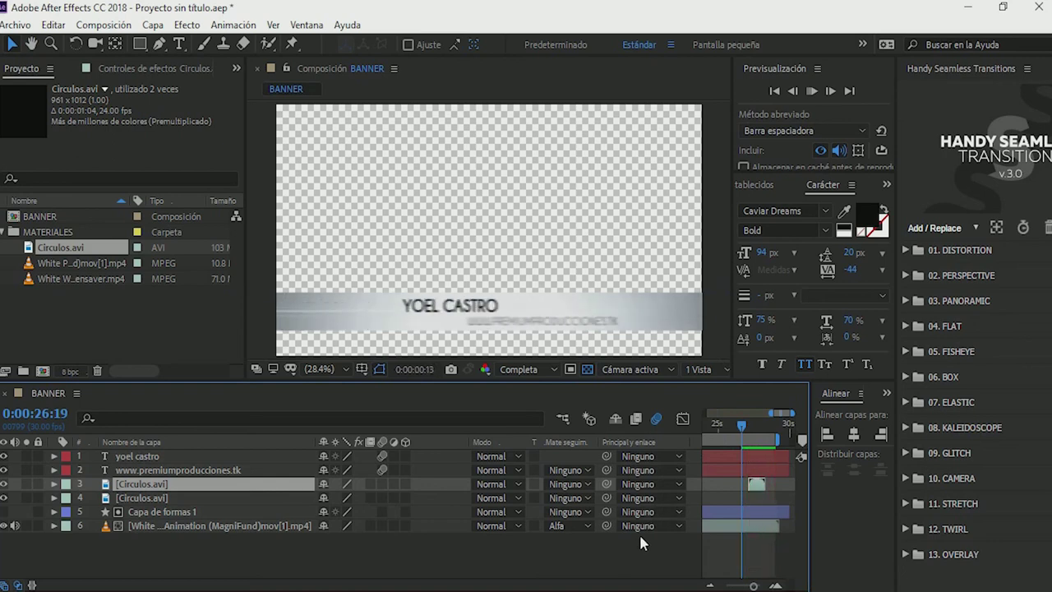
key("minus")
key("minus")
key("minus")
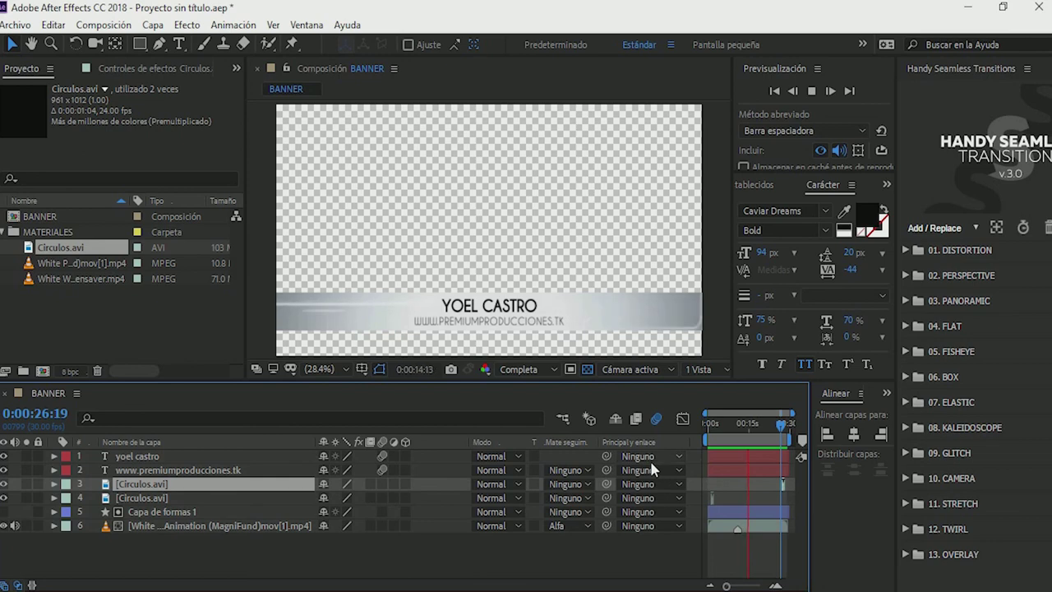
key("space")
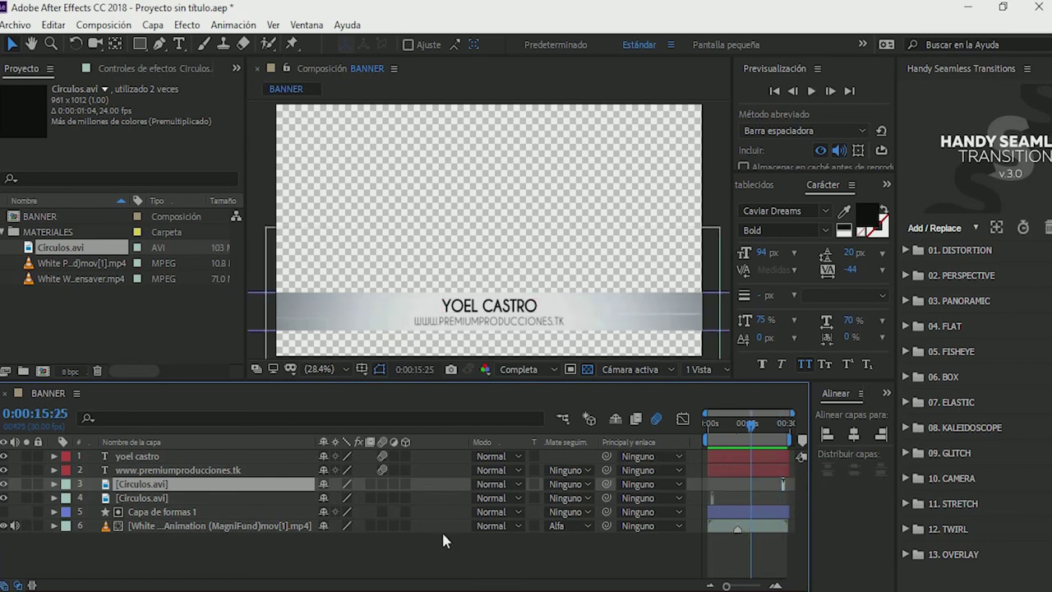
left_click_drag(725, 426, 706, 426)
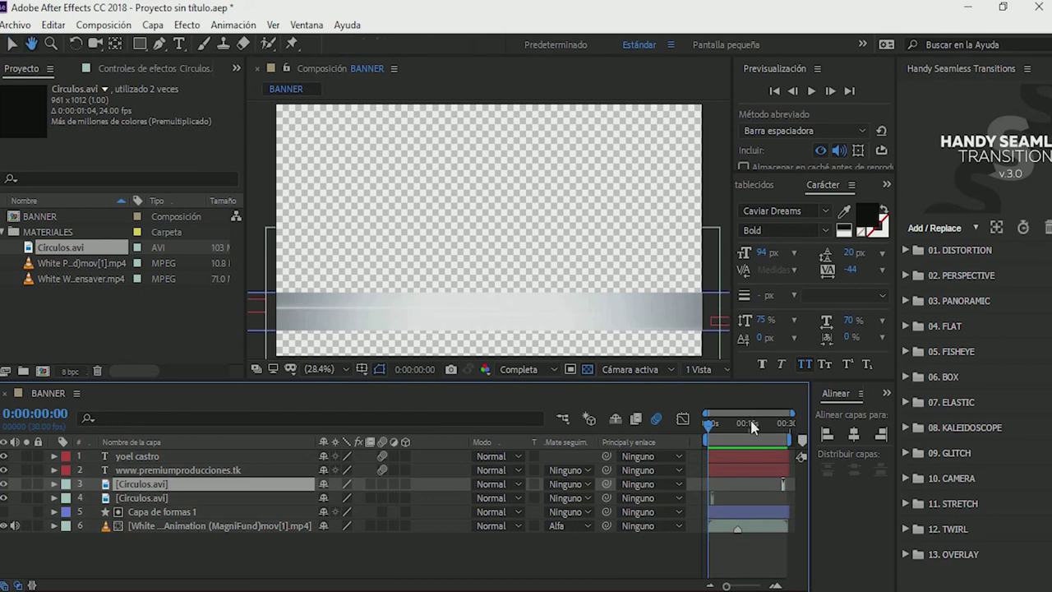
Step: Import backstage-1.jpg, set it as BANNER's bottom layer at 143% scale, and preview
key("space")
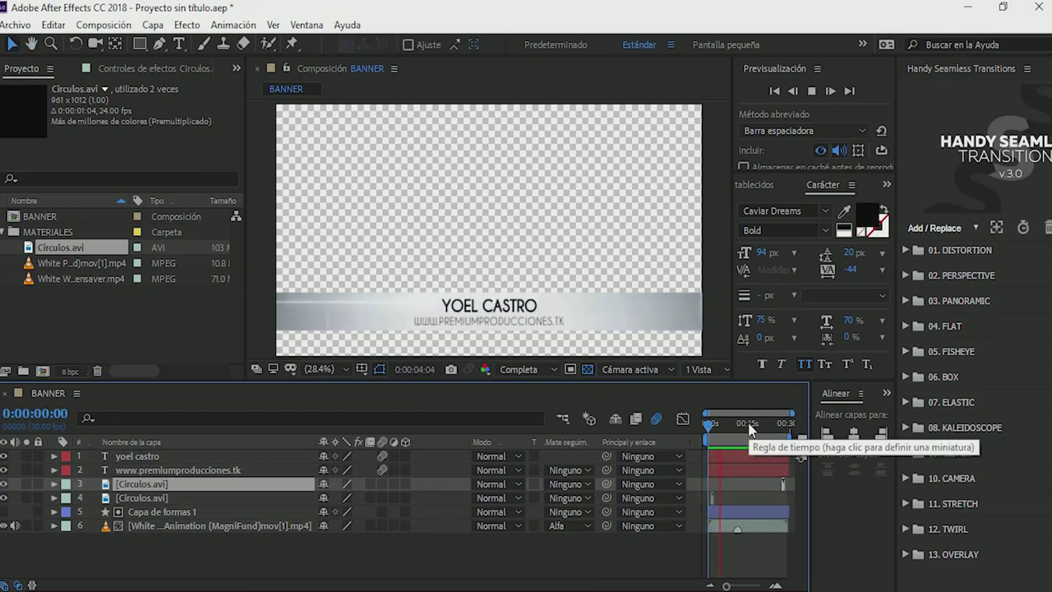
left_click(61, 232)
double_click(82, 303)
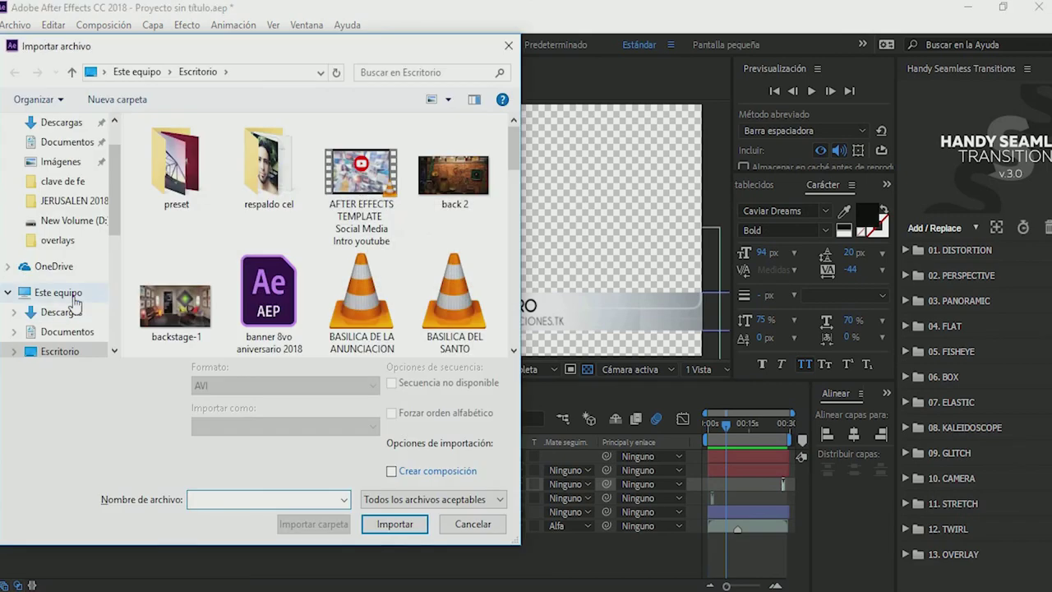
double_click(175, 306)
left_click_drag(69, 247, 206, 539)
key("s")
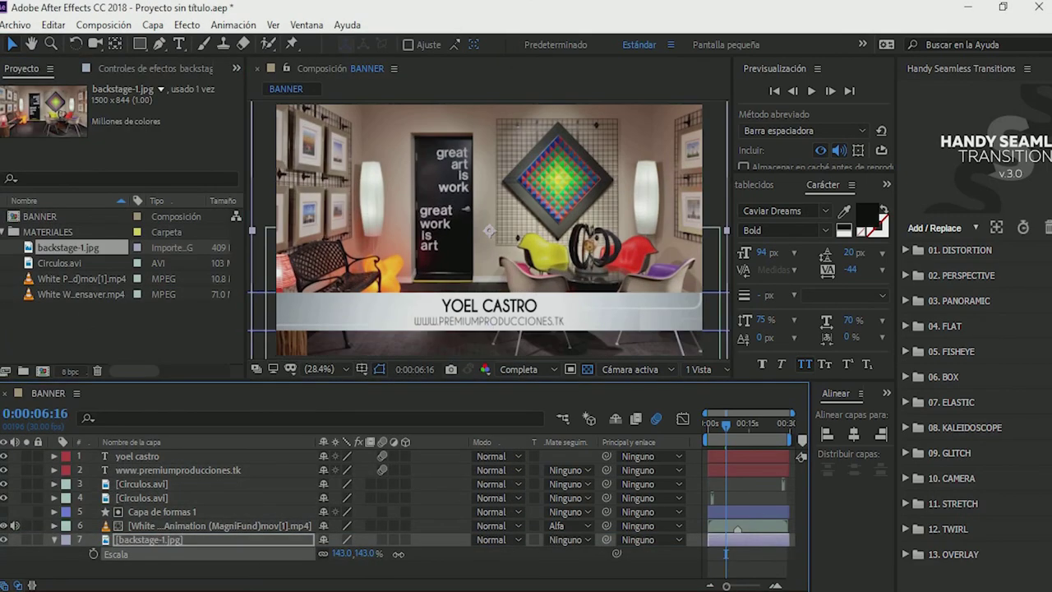
key("space")
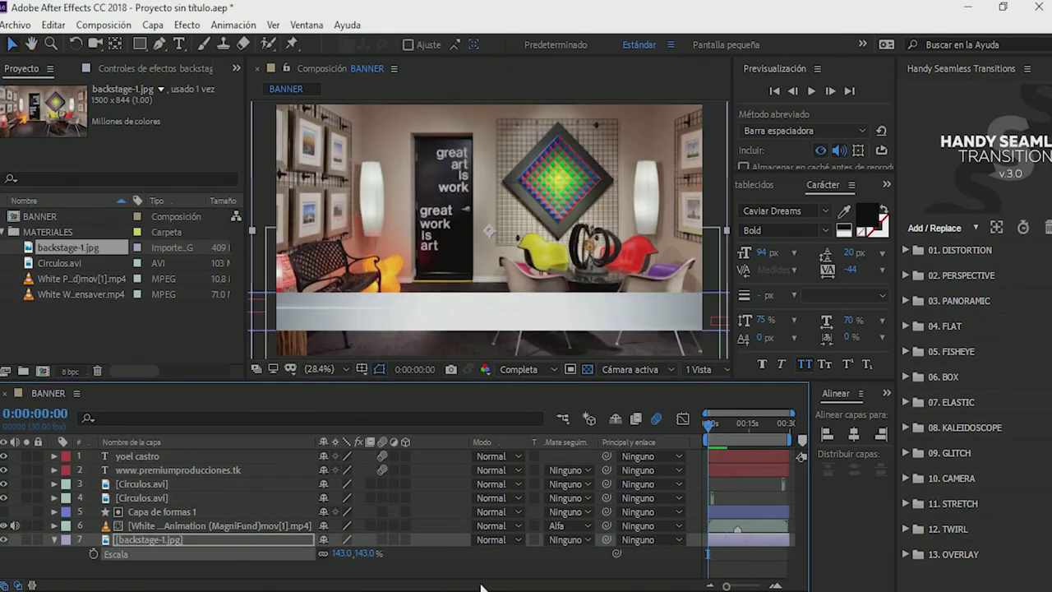